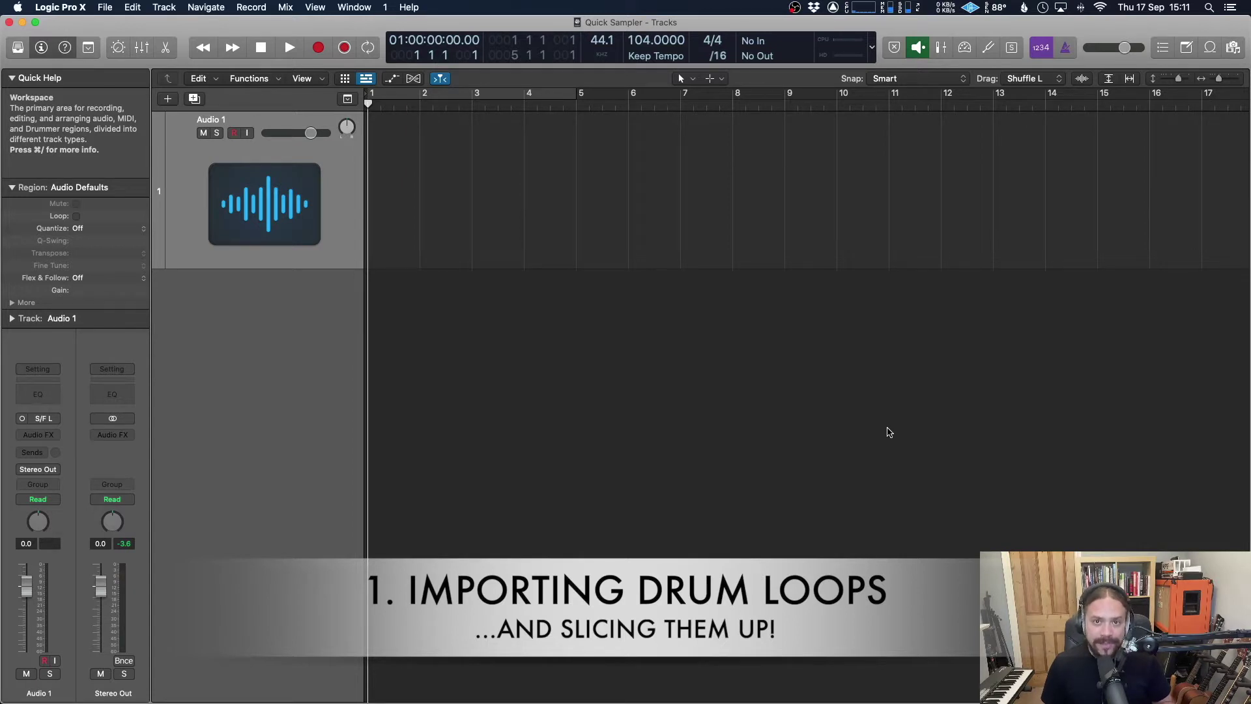
# - Import HK LP 084_5 BPM 01.wav from the LP 000 to 089 BPM folder into the audio bin
pyautogui.hscroll(-1, 791, 337)
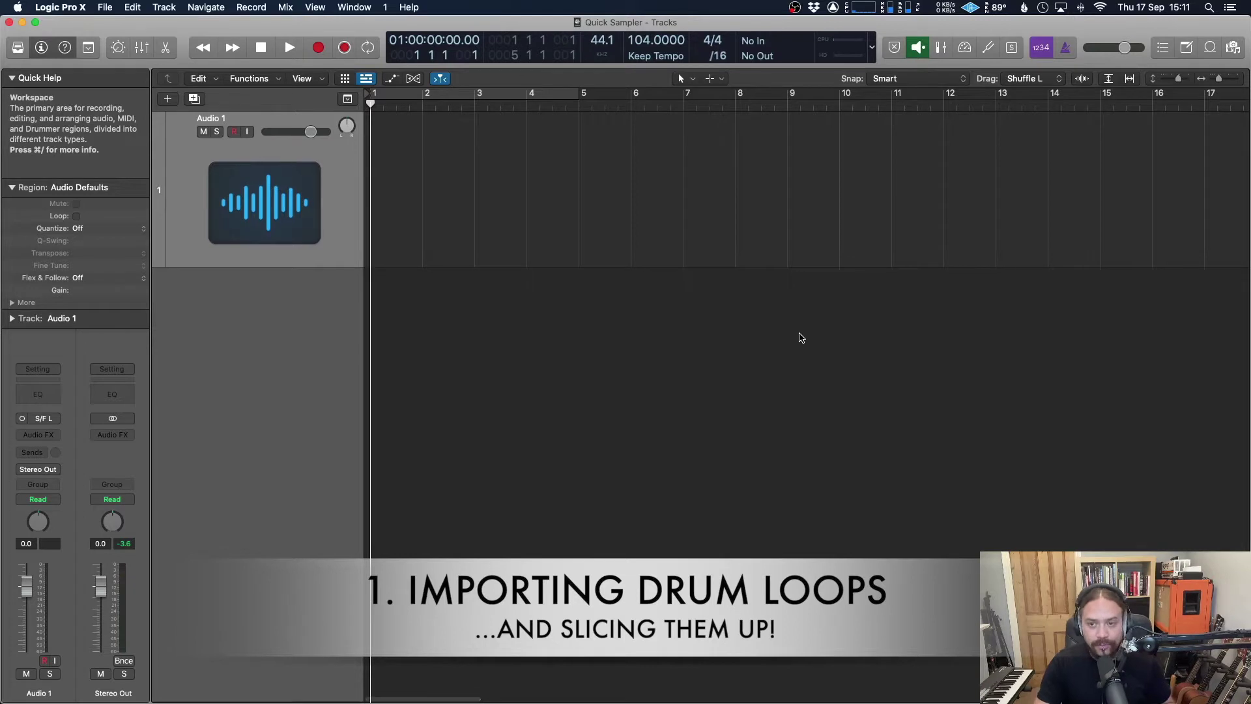
pyautogui.hscroll(1, 791, 336)
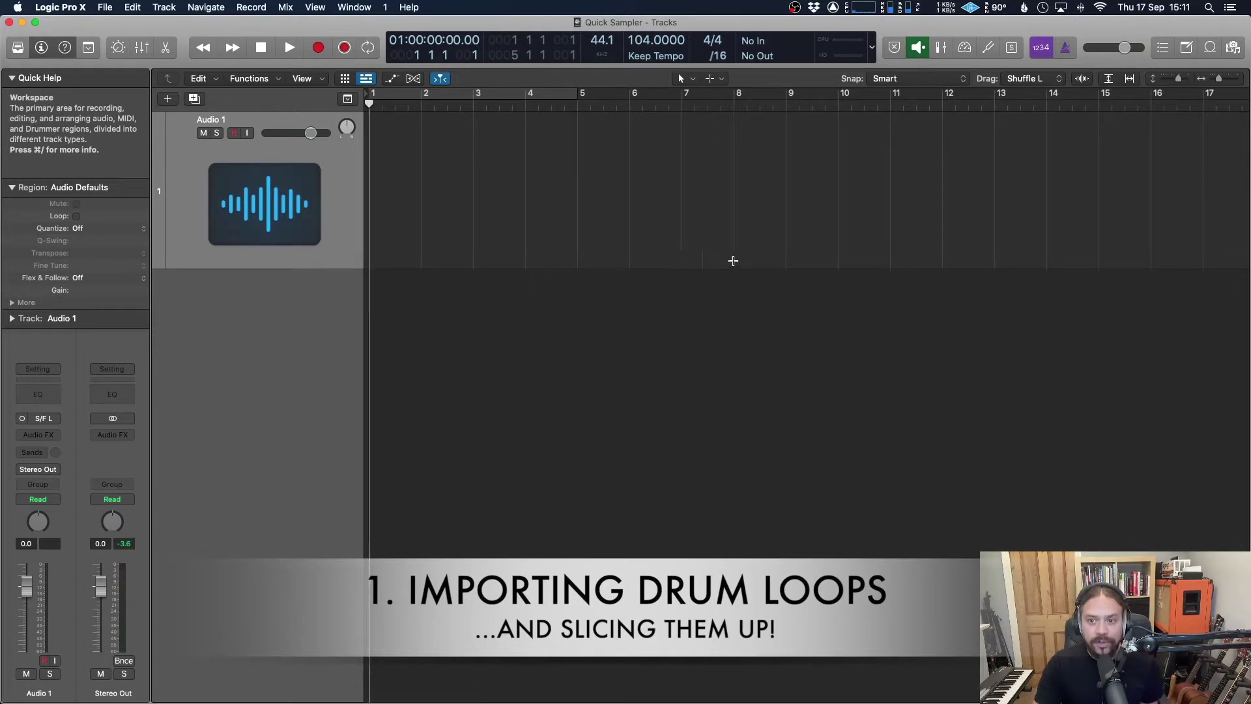
pyautogui.press('f')
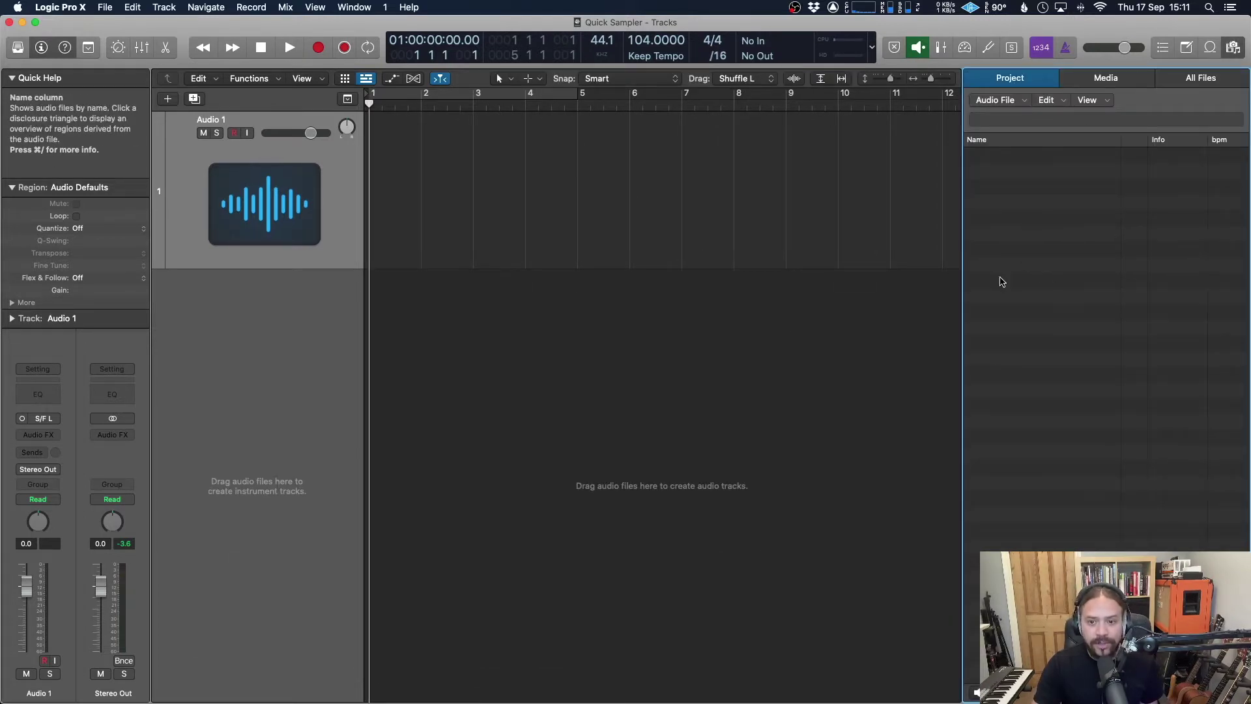
pyautogui.click(1002, 104)
pyautogui.click(1056, 128)
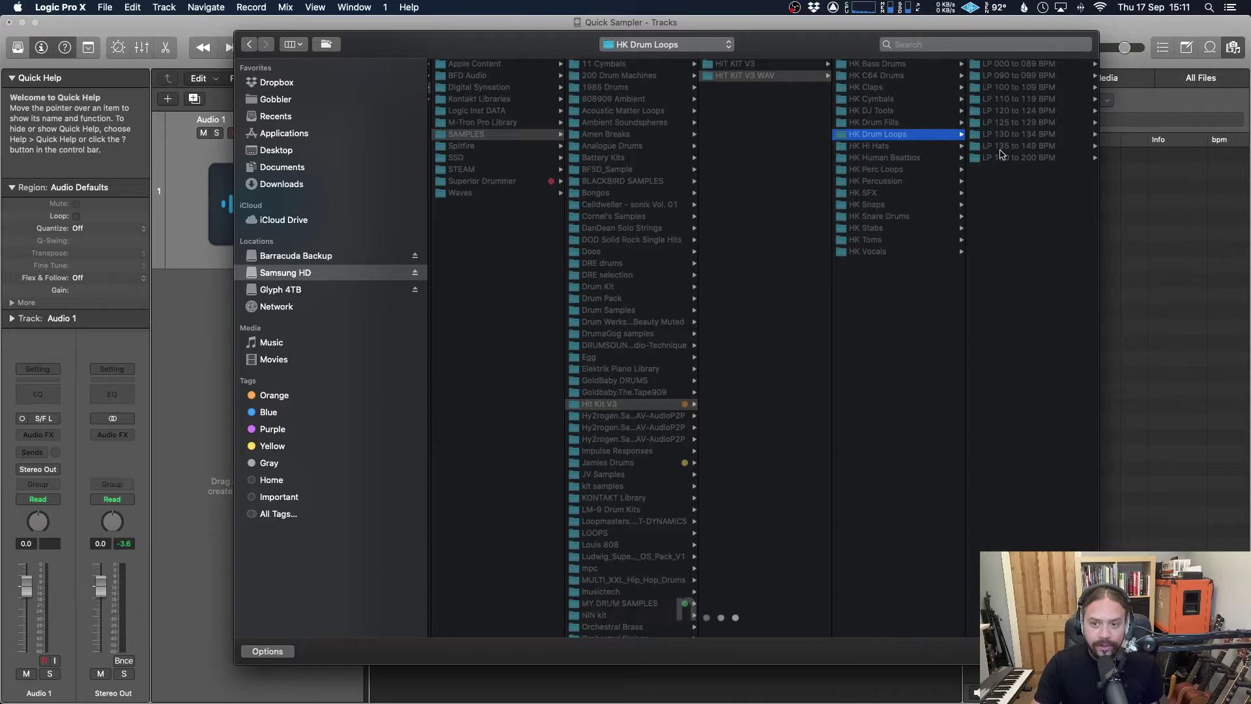
pyautogui.press('Right')
pyautogui.click(1027, 111)
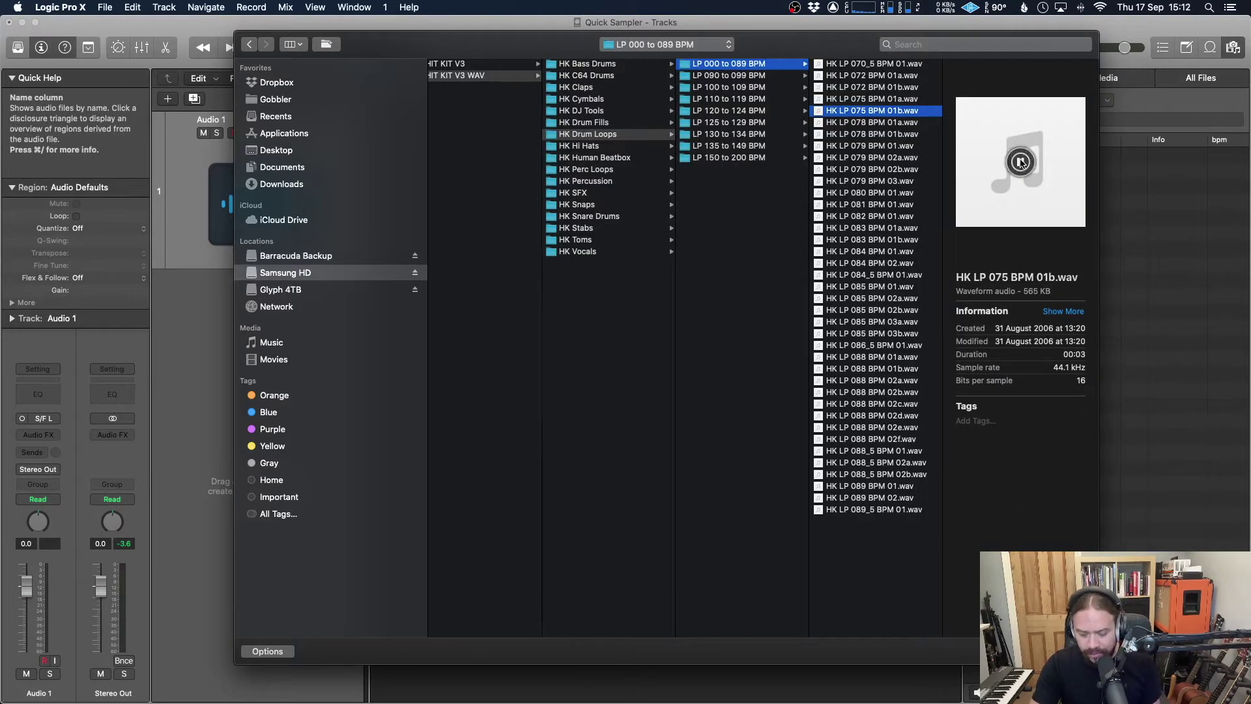
pyautogui.press('Down')
pyautogui.press('Down')
pyautogui.press('Down')
pyautogui.press('Down')
pyautogui.press('Down')
pyautogui.press('Down')
pyautogui.press('Down')
pyautogui.press('Down')
pyautogui.press('Down')
pyautogui.press('Down')
pyautogui.press('Down')
pyautogui.press('Down')
pyautogui.press('Down')
pyautogui.press('Down')
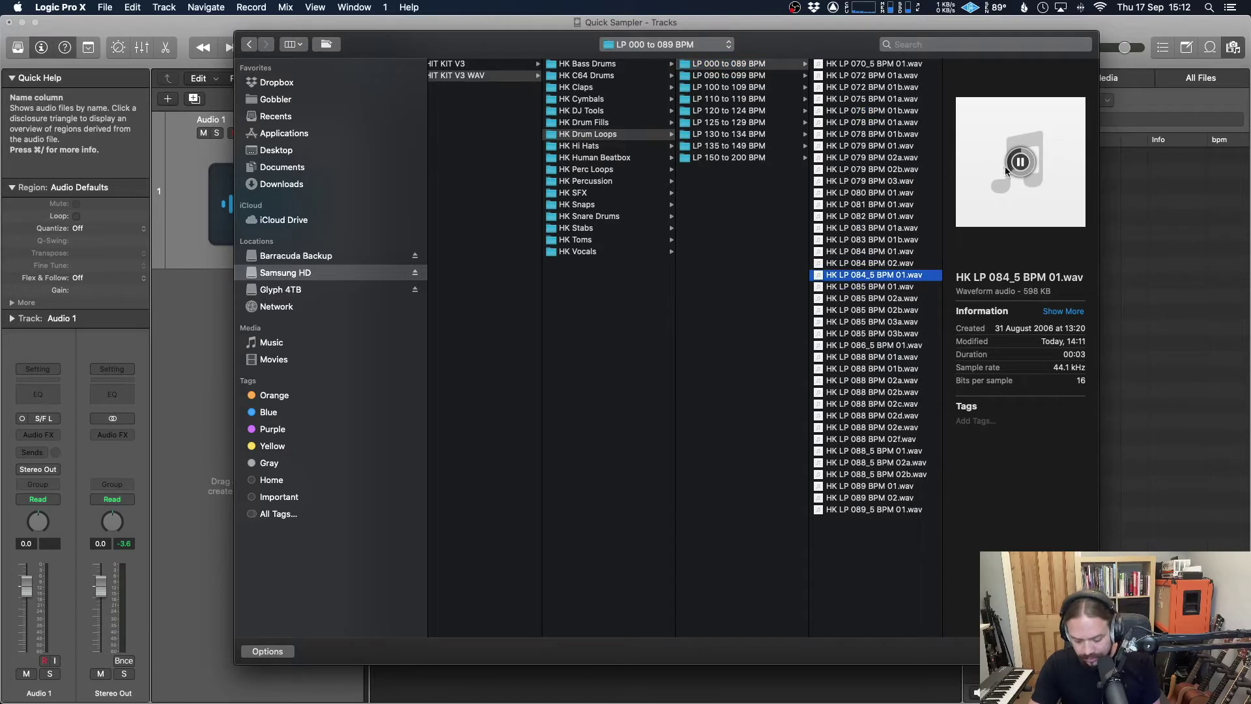
pyautogui.press('Left')
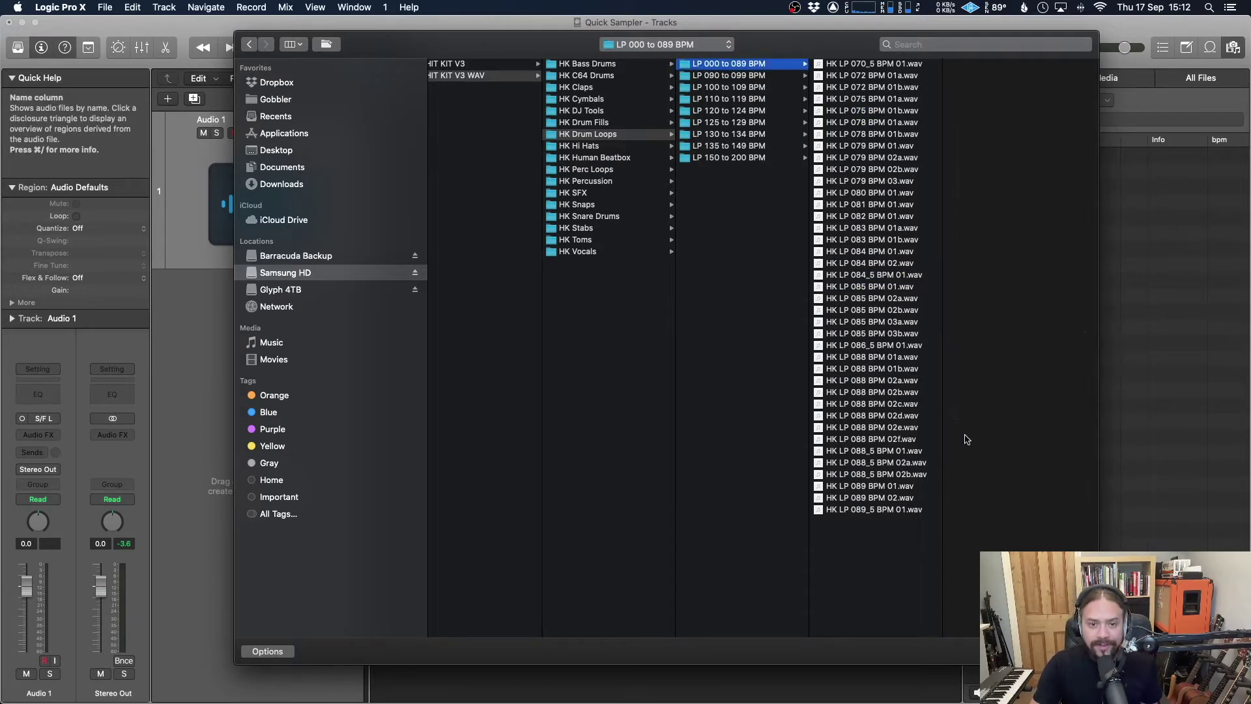
pyautogui.press('Return')
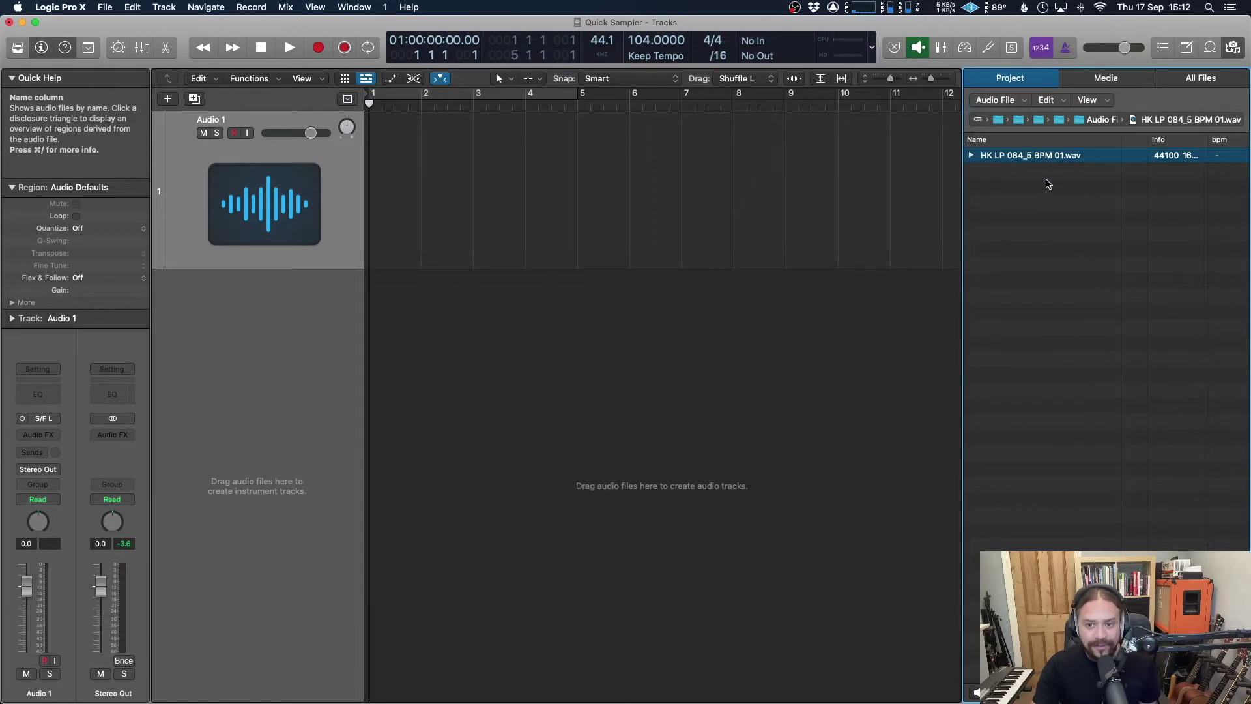
pyautogui.press('super+Tab')
pyautogui.press('super+Tab')
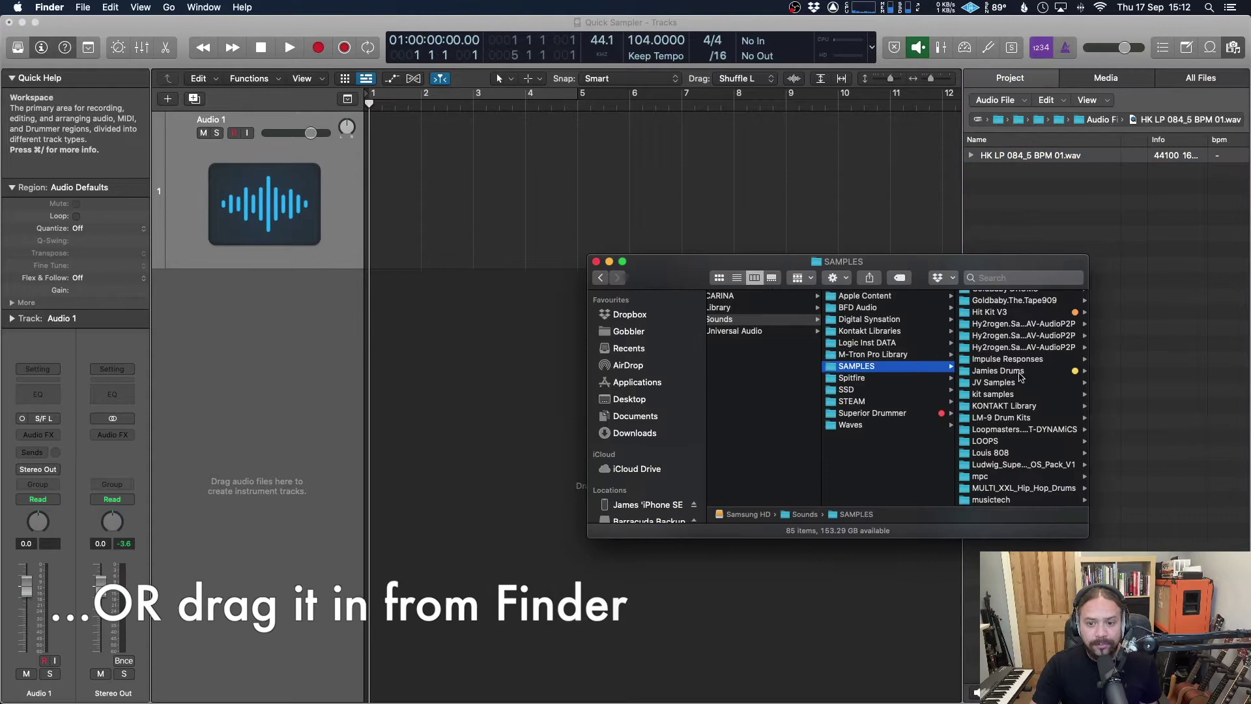
pyautogui.click(1030, 368)
pyautogui.click(1033, 366)
pyautogui.click(1037, 297)
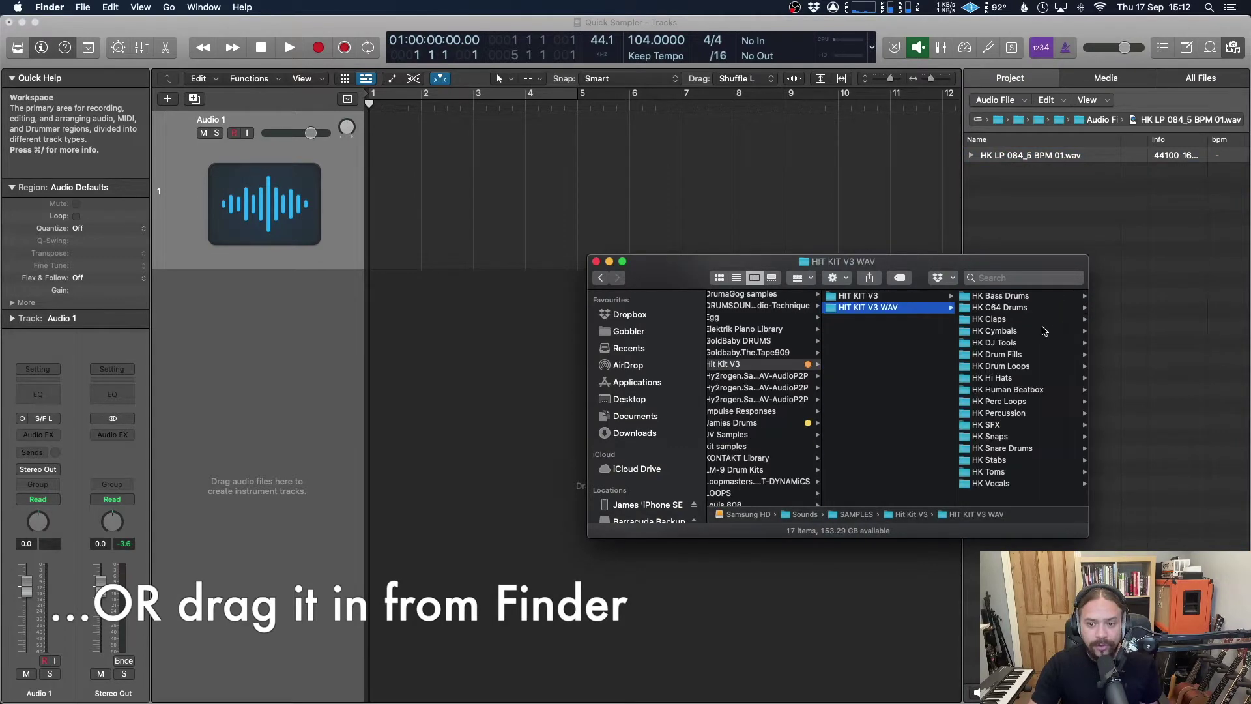
pyautogui.scroll(-5, 1044, 391)
pyautogui.click(1022, 412)
pyautogui.moveTo(878, 417)
pyautogui.mouseDown()
pyautogui.moveTo(362, 375)
pyautogui.moveTo(396, 397)
pyautogui.moveTo(894, 423)
pyautogui.mouseUp()
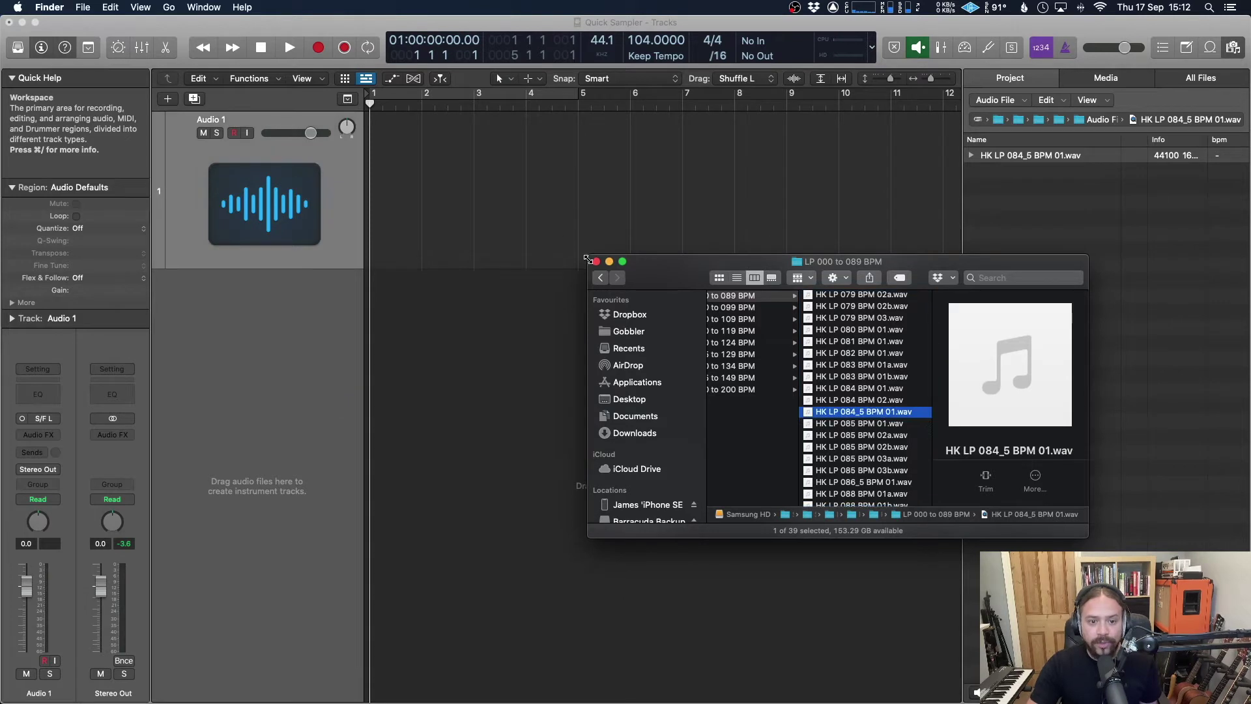
pyautogui.click(596, 262)
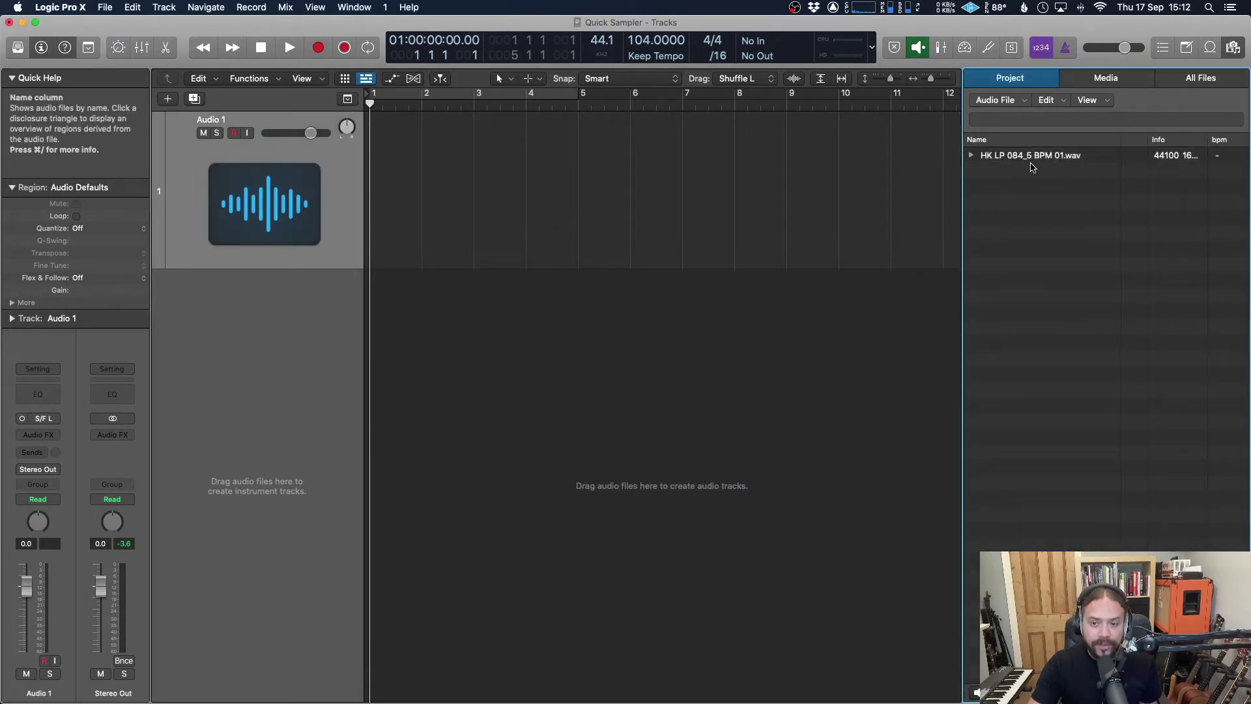
# - Create an optimized Quick Sampler track from the drum loop and set it to Classic mode
pyautogui.click(1034, 157)
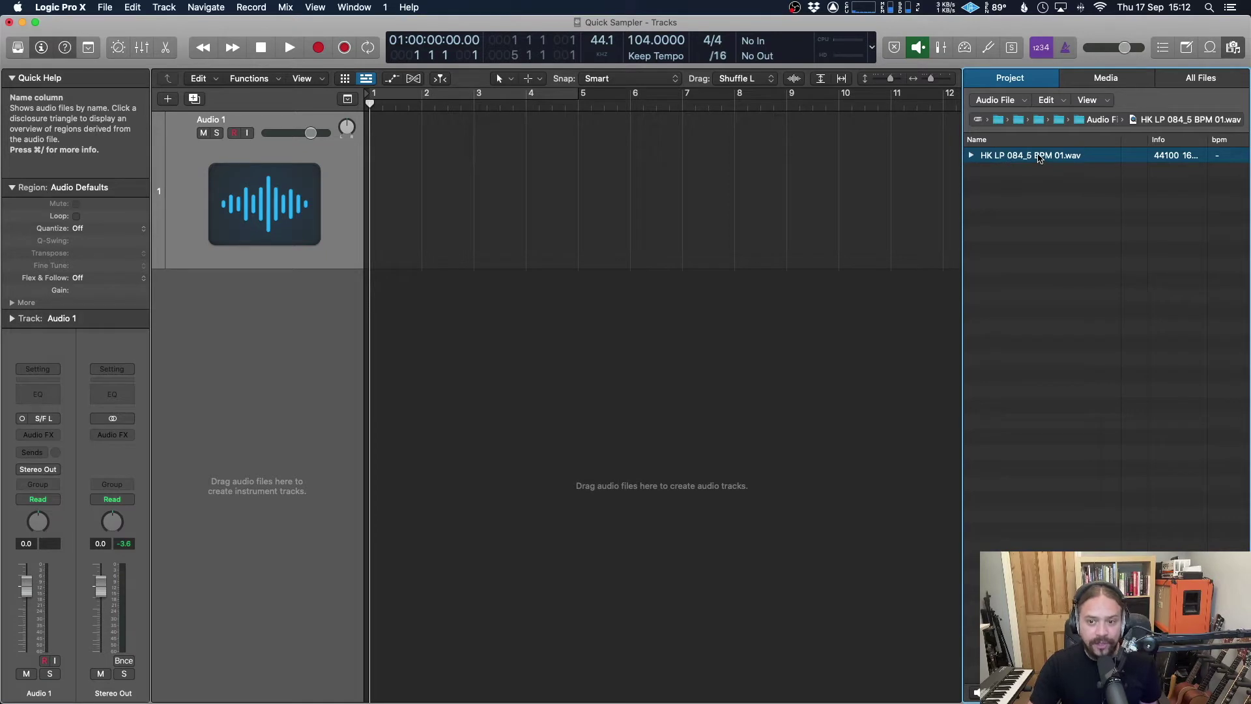
pyautogui.moveTo(1039, 158); pyautogui.dragTo(218, 322)
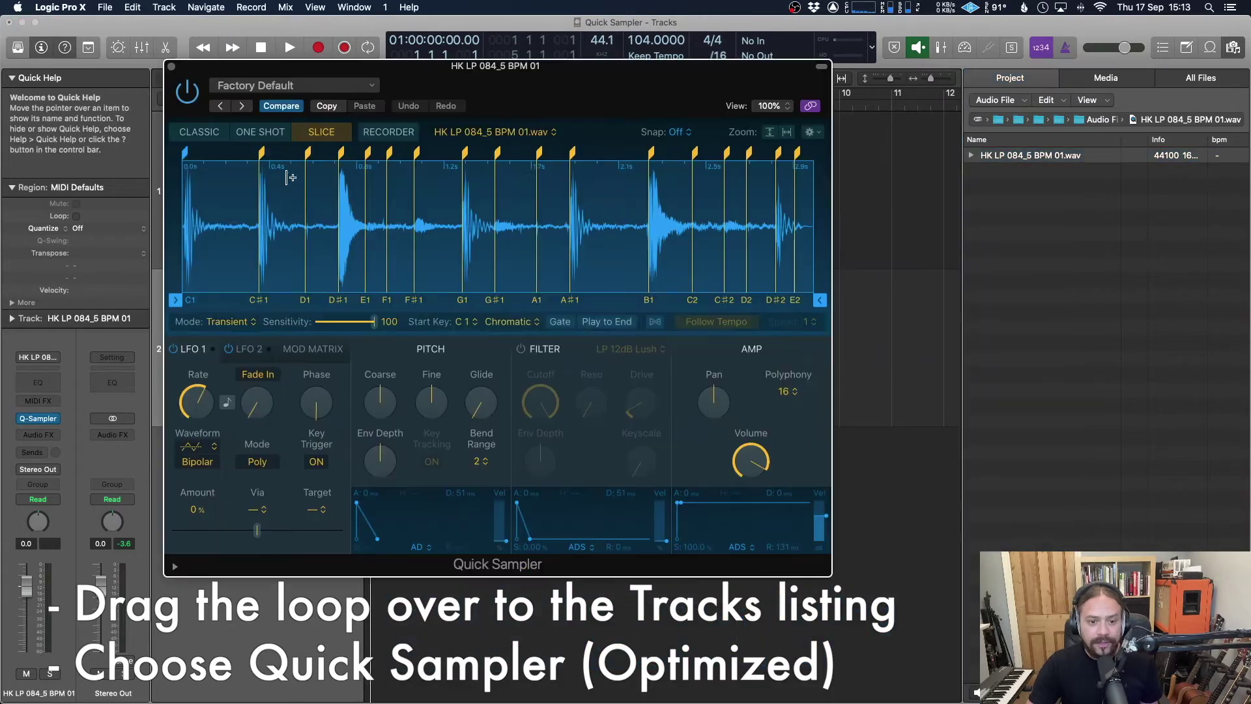
pyautogui.moveTo(546, 94); pyautogui.dragTo(517, 94)
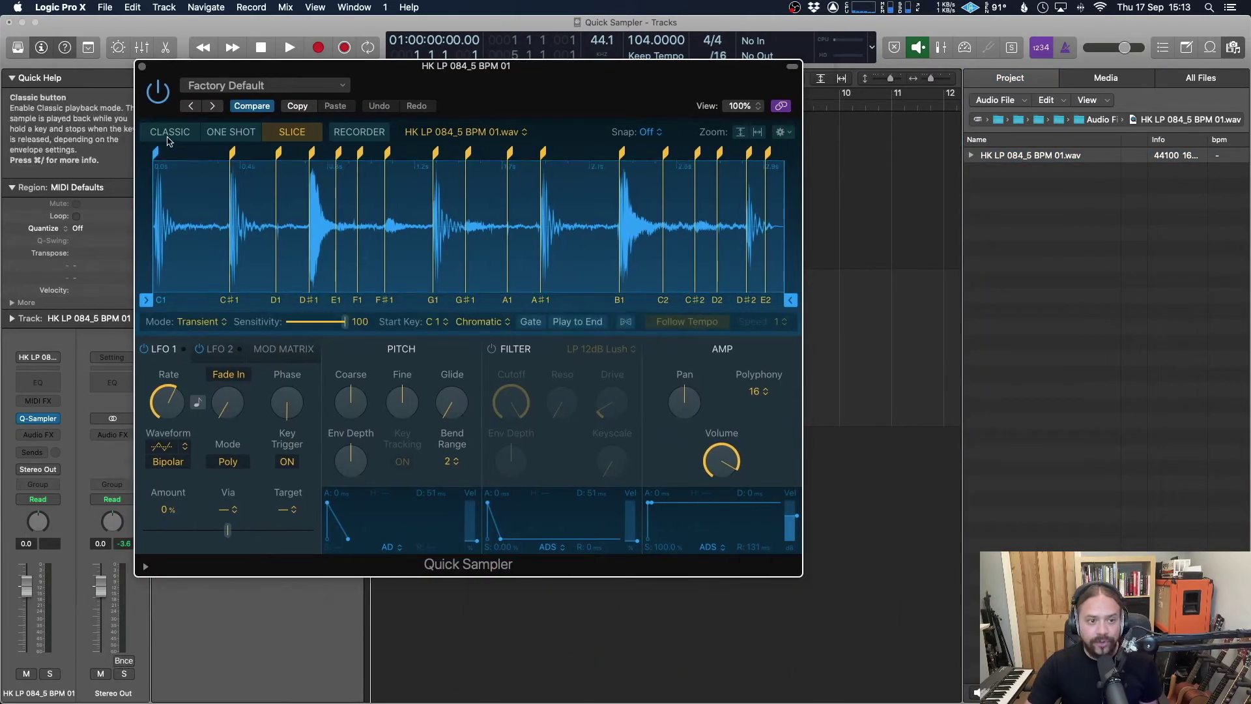
pyautogui.moveTo(26, 593); pyautogui.dragTo(26, 597)
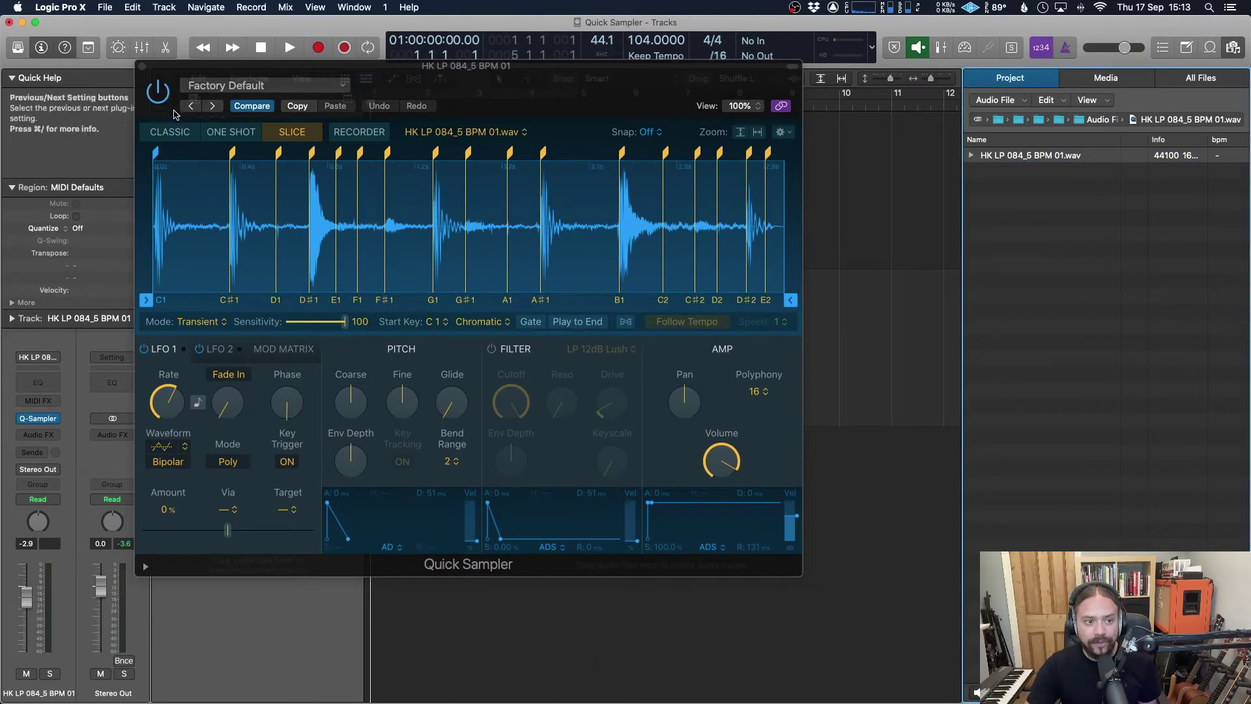
pyautogui.click(170, 132)
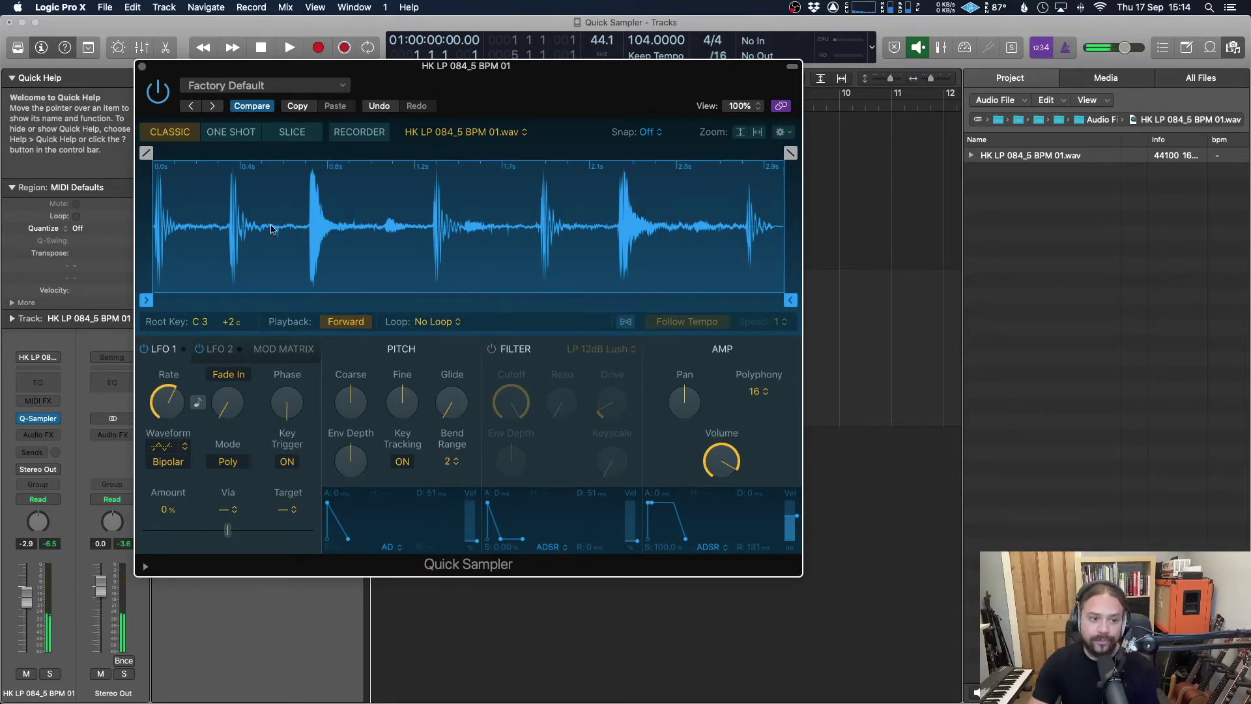
# - Switch the drum loop's Quick Sampler from One Shot to Slice mode
pyautogui.click(232, 132)
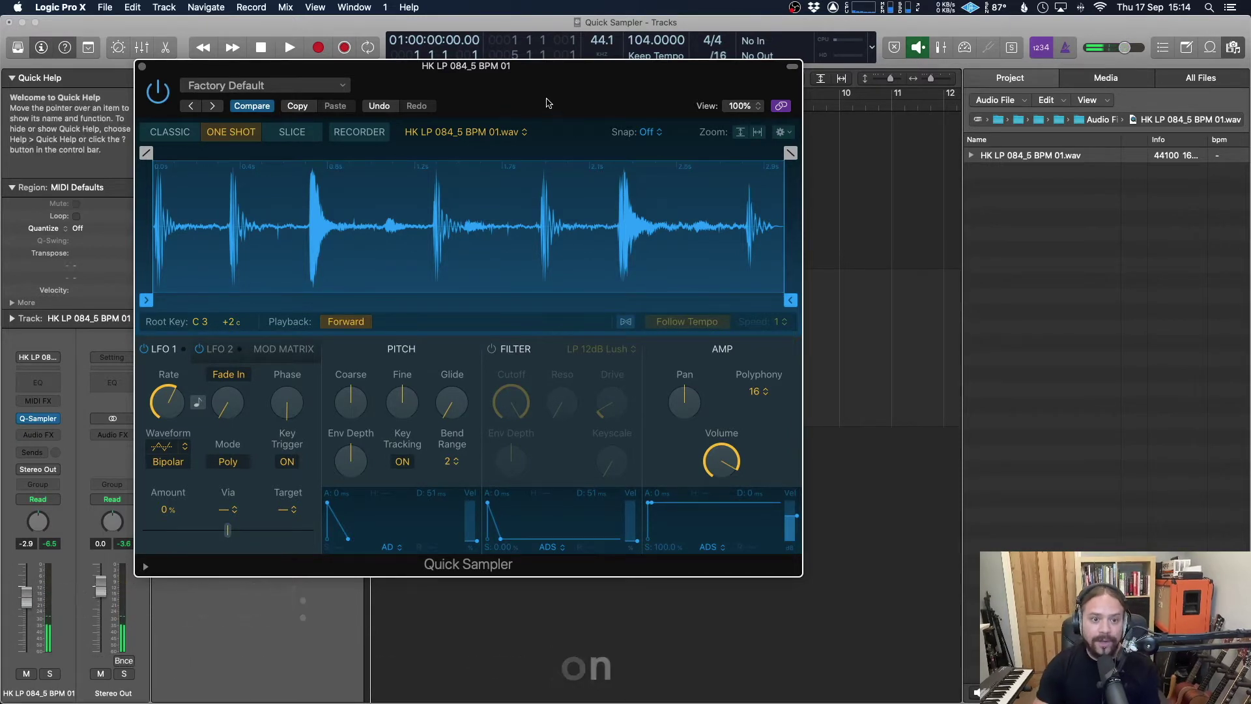
pyautogui.click(298, 135)
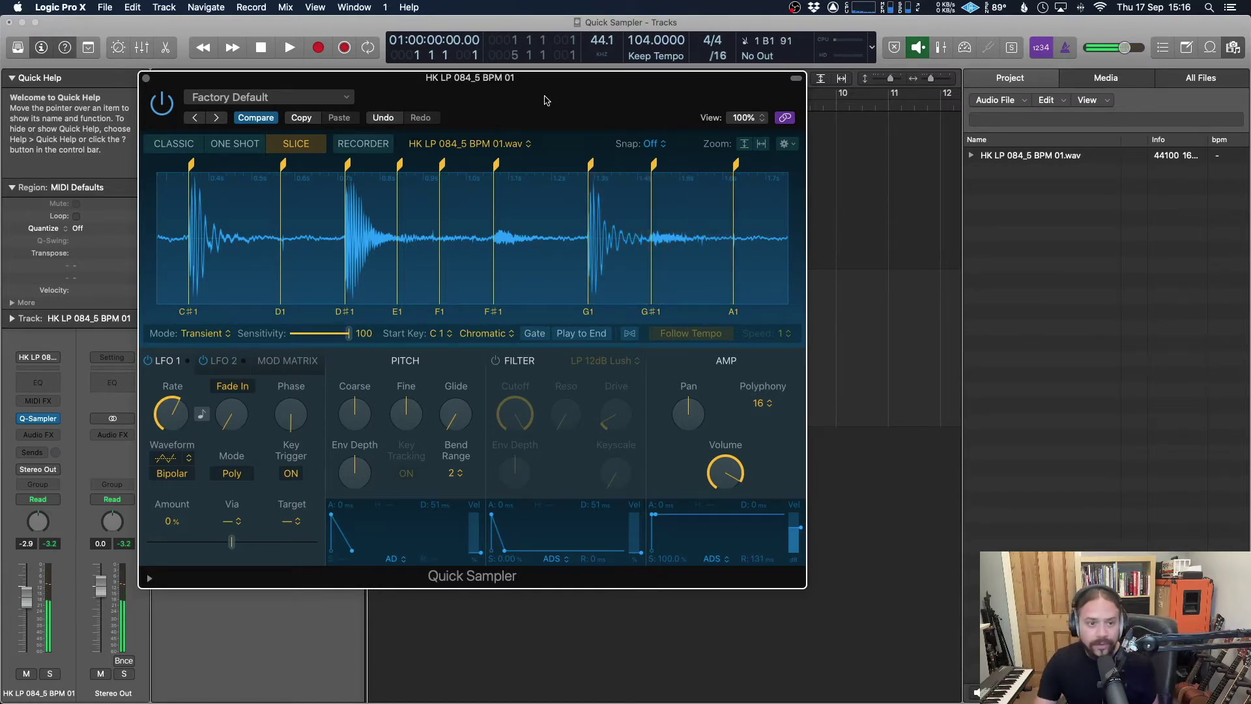
# - Record a MIDI pattern of drum slices on the Quick Sampler track
pyautogui.click(146, 80)
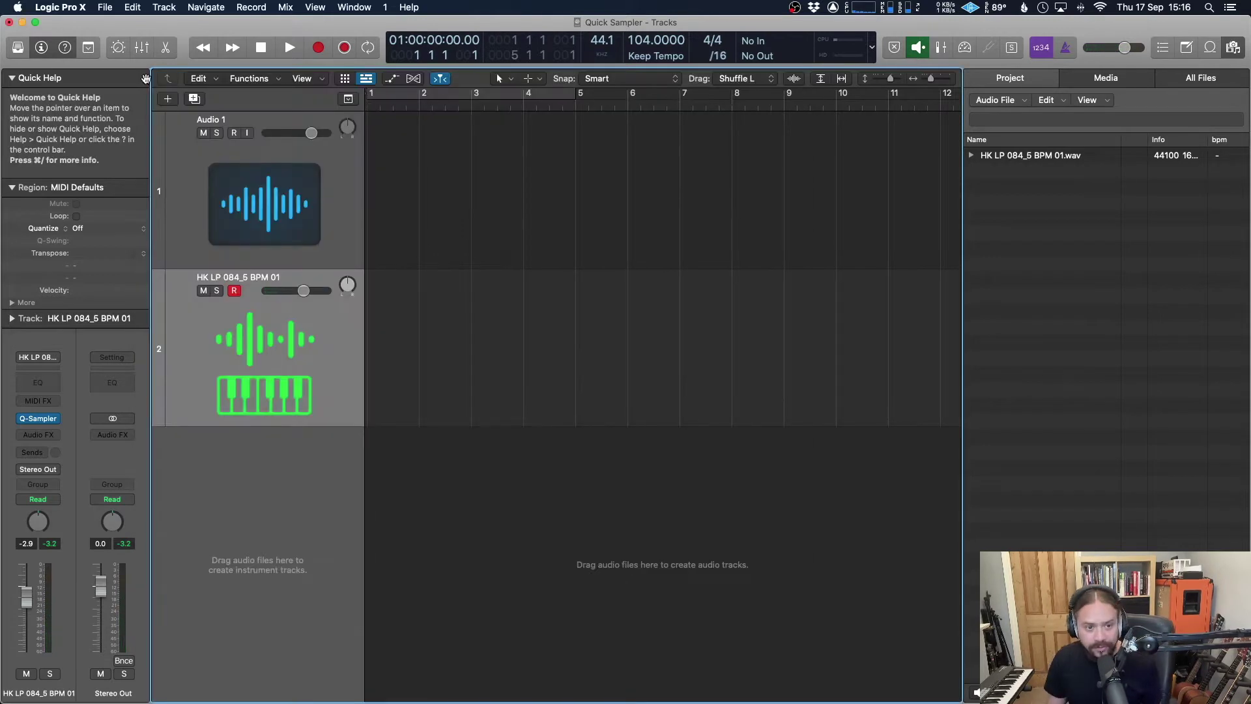
pyautogui.press('r')
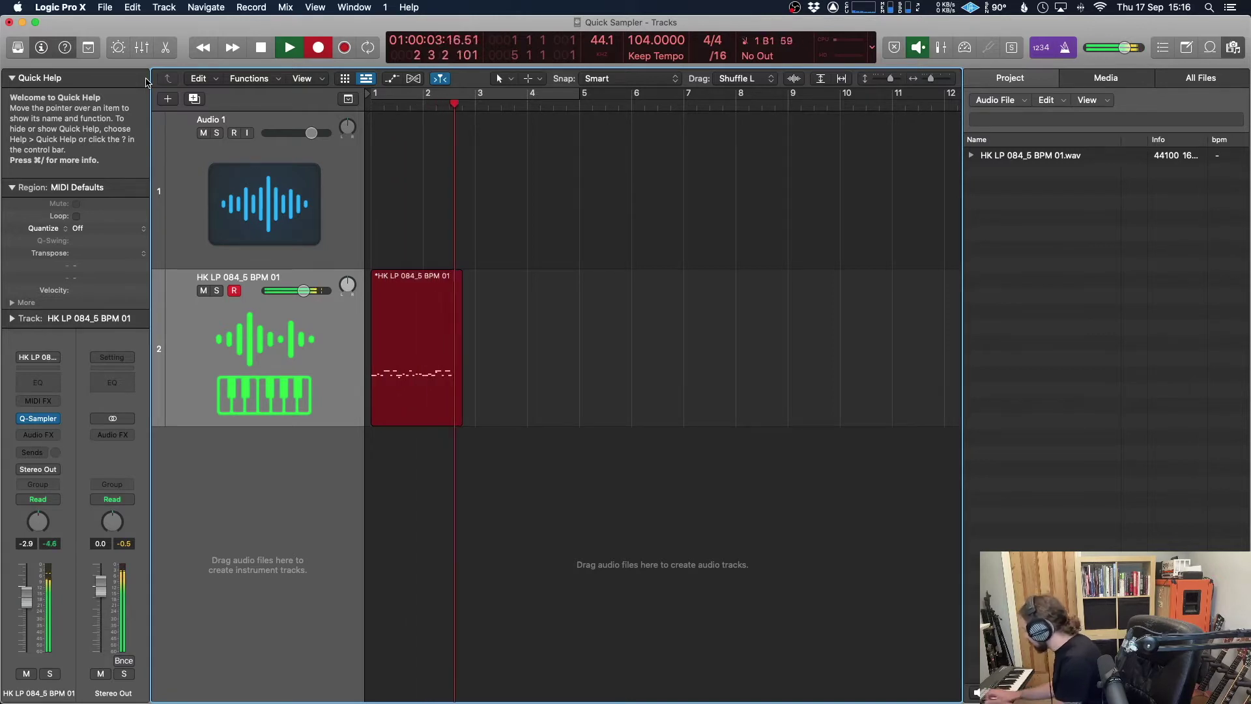
pyautogui.press('space')
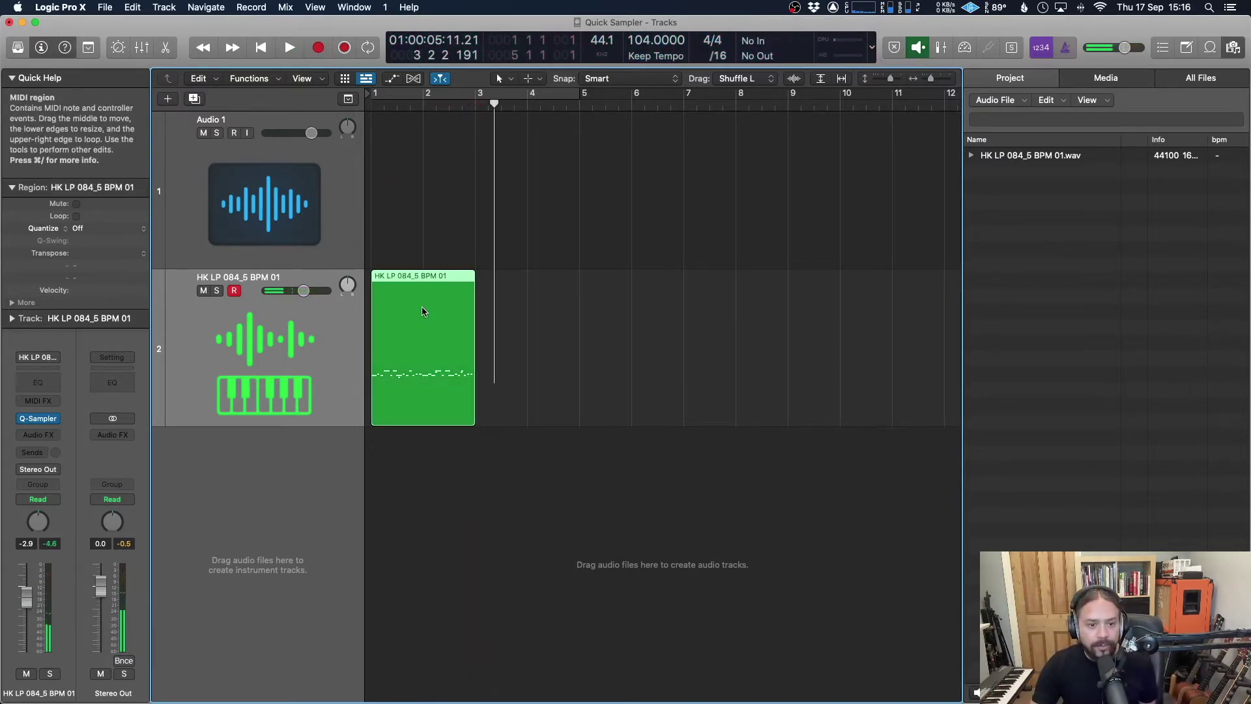
# - Delete the stray Slice #6 note from the recorded region
pyautogui.doubleClick(423, 312)
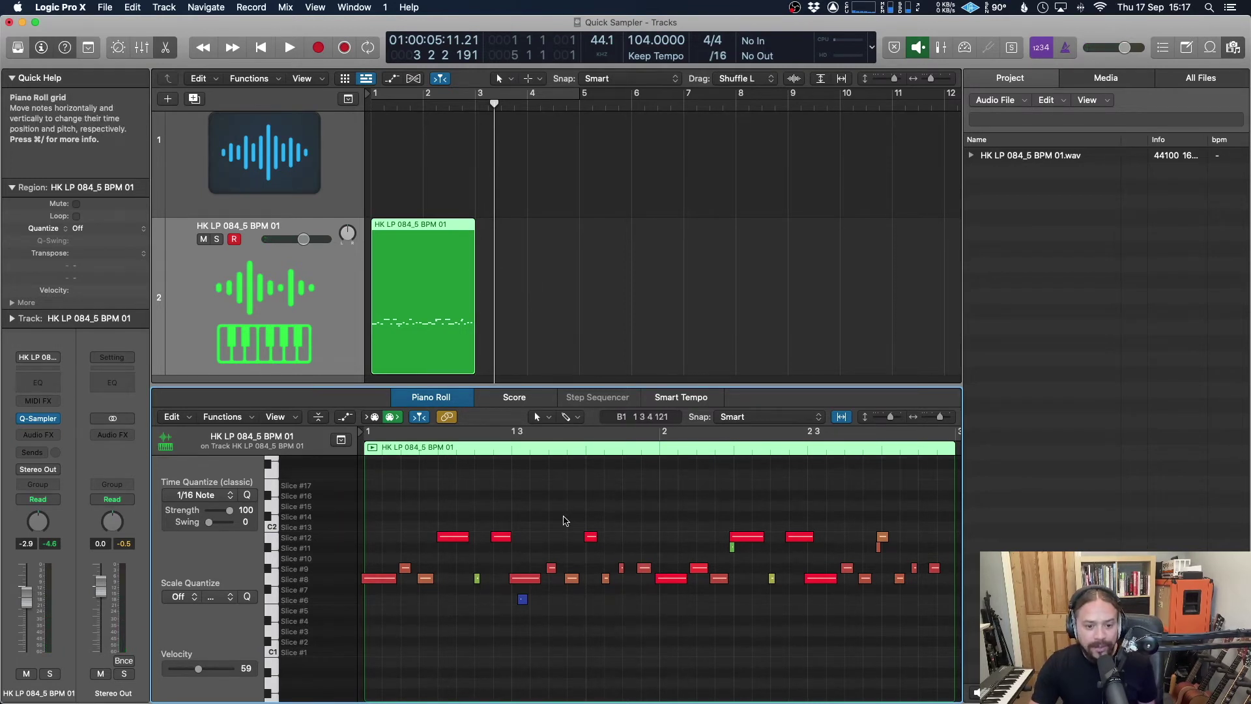
pyautogui.click(523, 599)
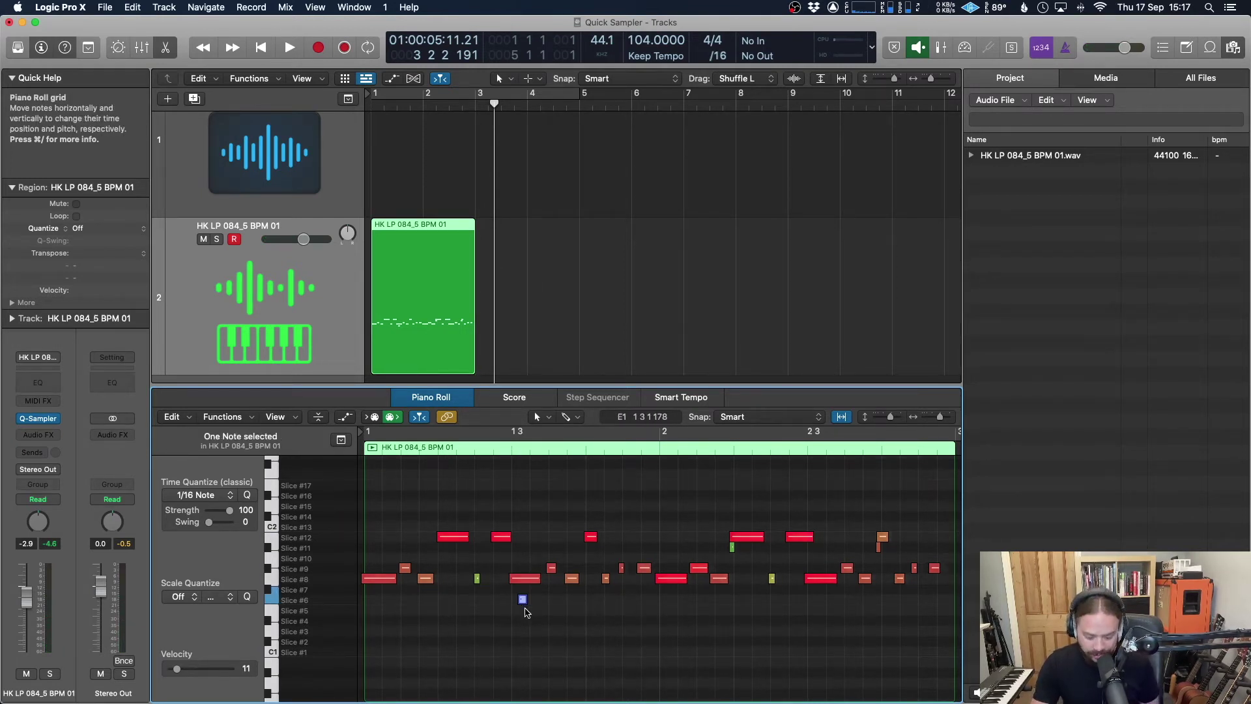
pyautogui.press('Delete')
pyautogui.press('super+a')
pyautogui.press('e')
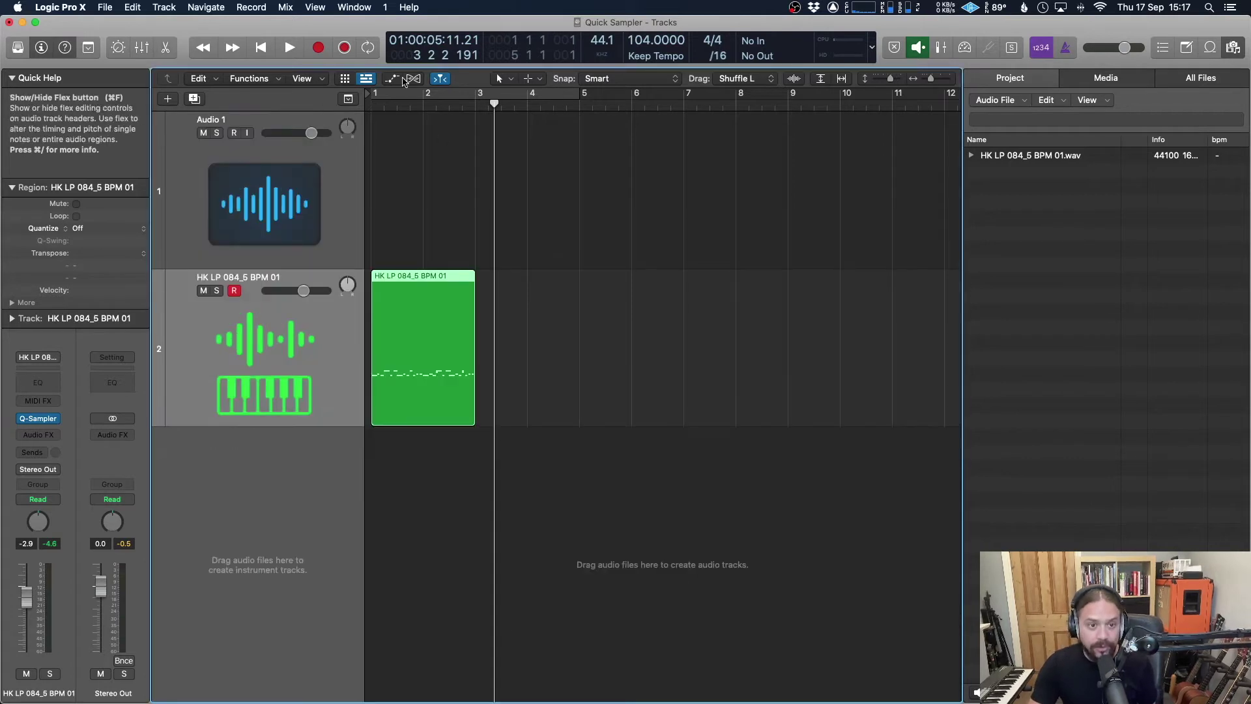
# - Play back the edited slice pattern from the beginning
pyautogui.click(377, 102)
pyautogui.press('space')
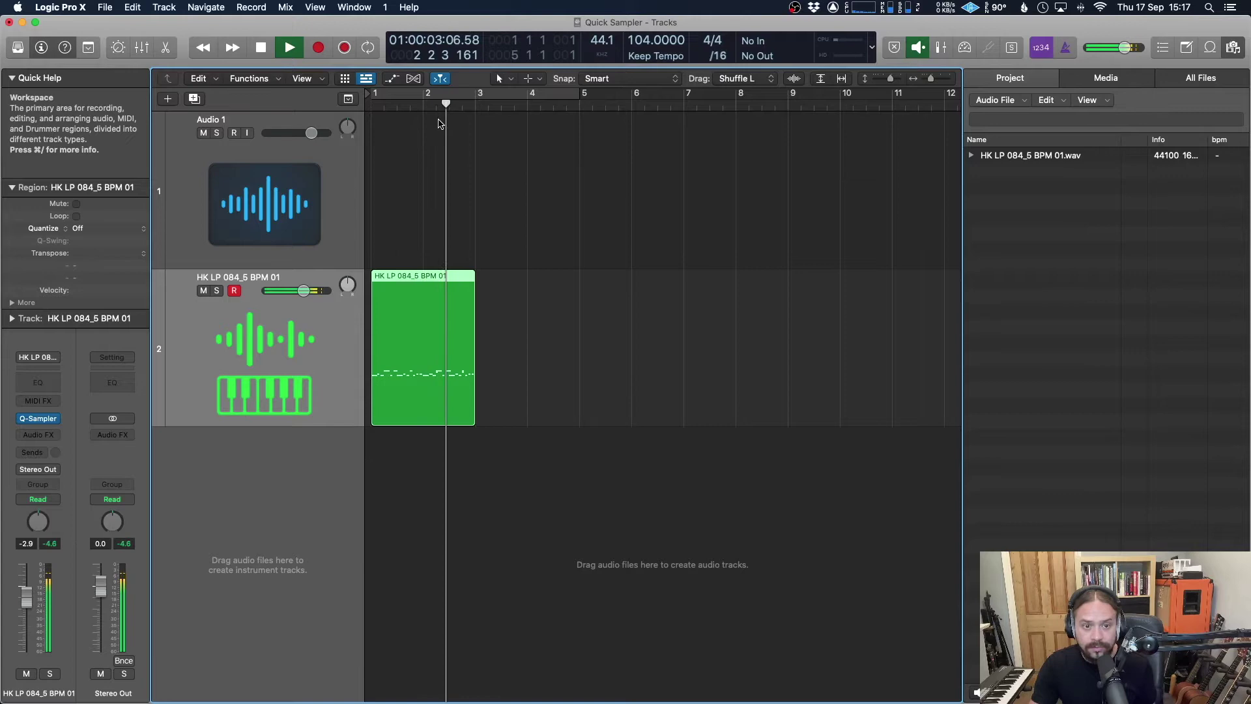
pyautogui.press('space')
pyautogui.press('v')
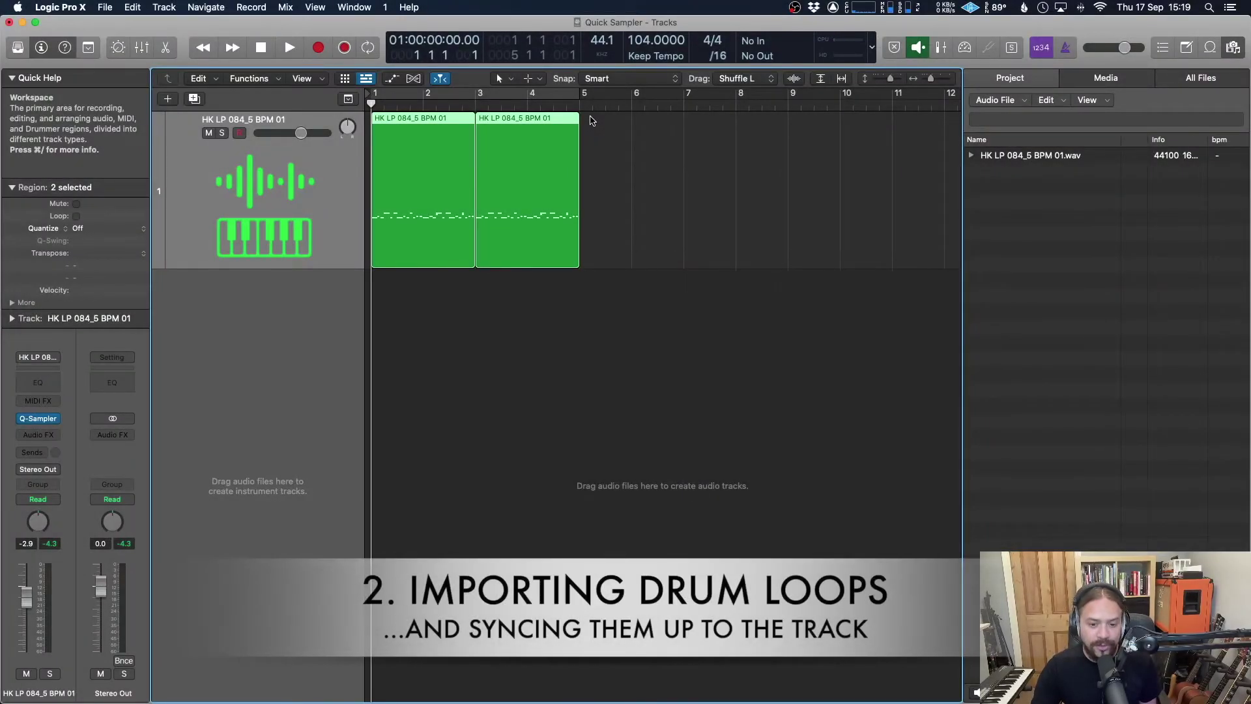
# - Select HK LP 075 BPM 01b.wav in Finder and drag it below Logic's tracks
pyautogui.press('super+Tab')
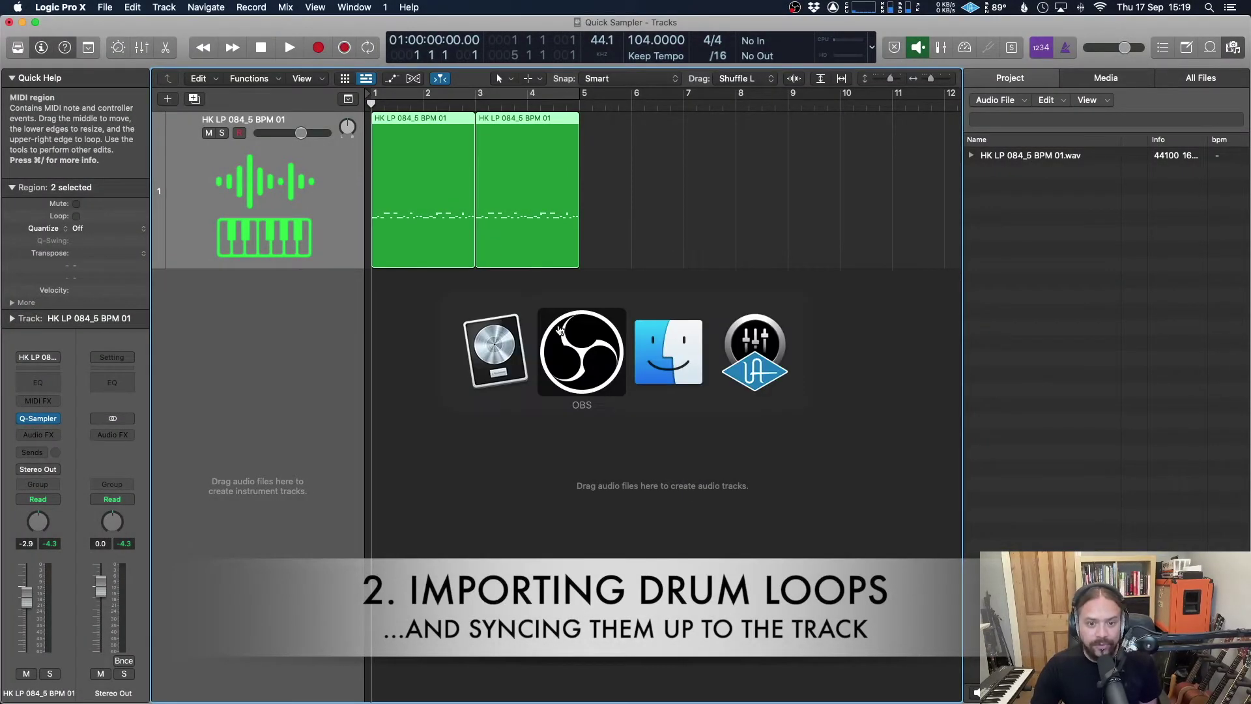
pyautogui.press('super+Tab')
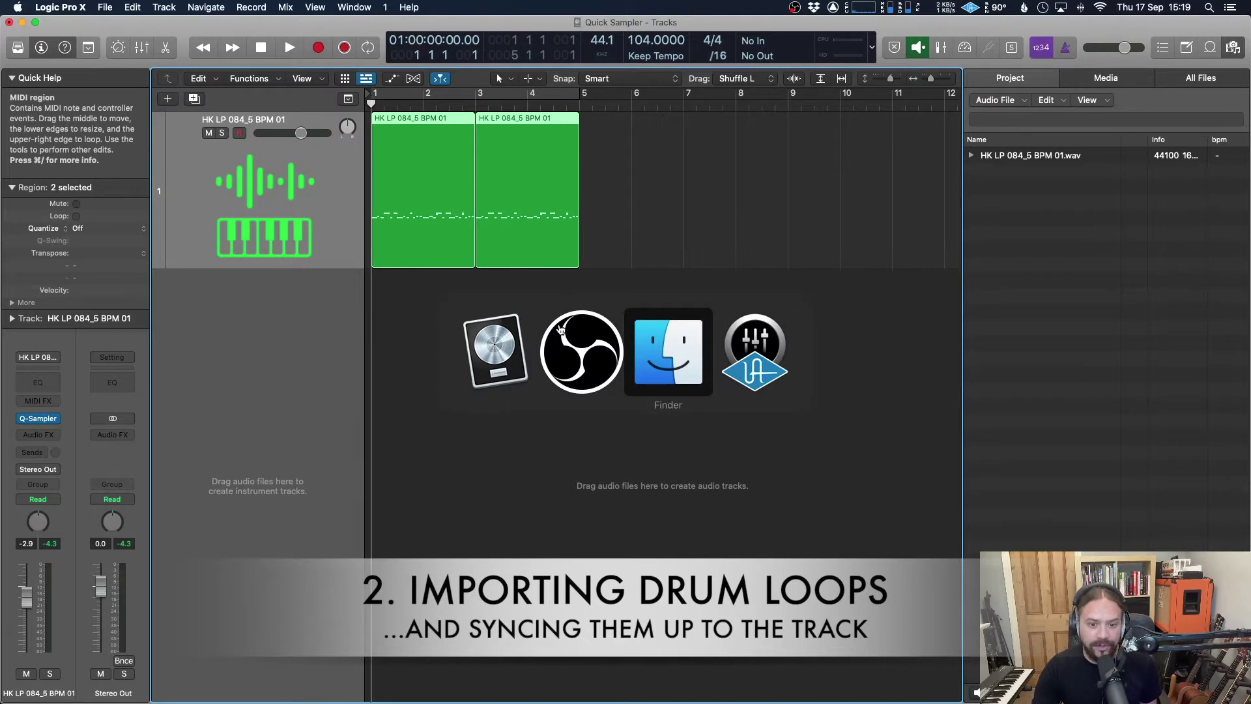
pyautogui.click(953, 219)
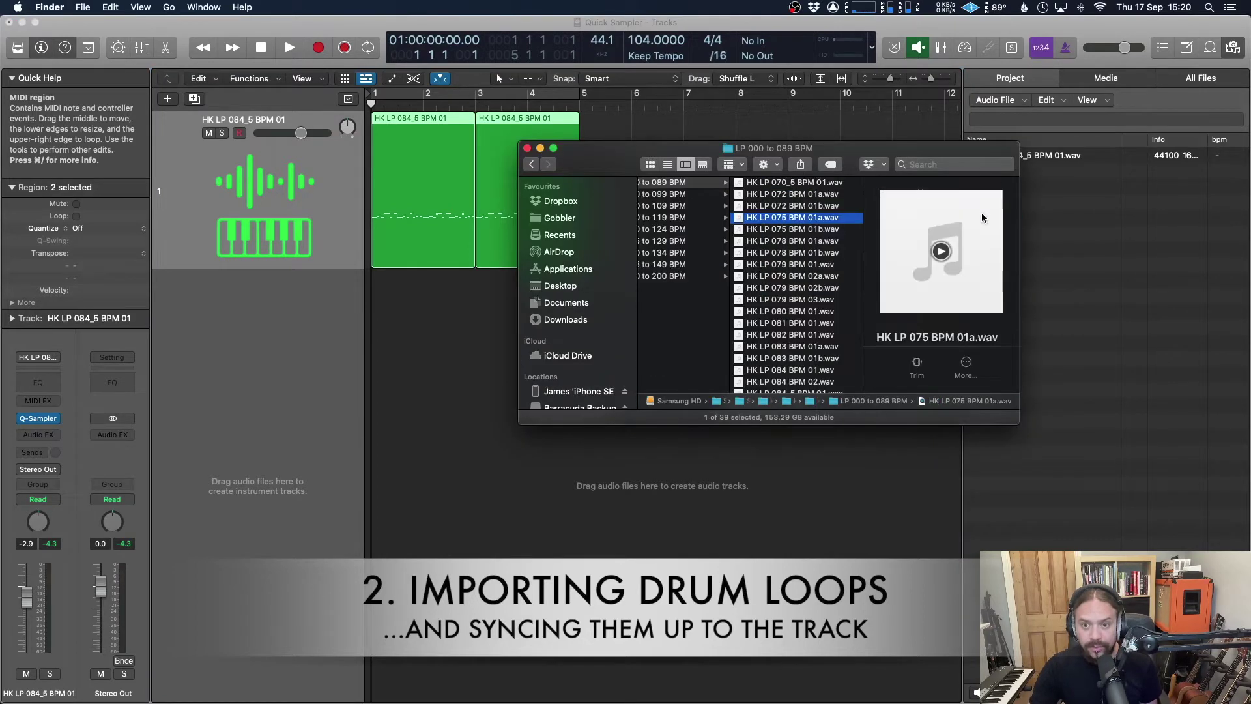
pyautogui.press('Down')
pyautogui.click(942, 252)
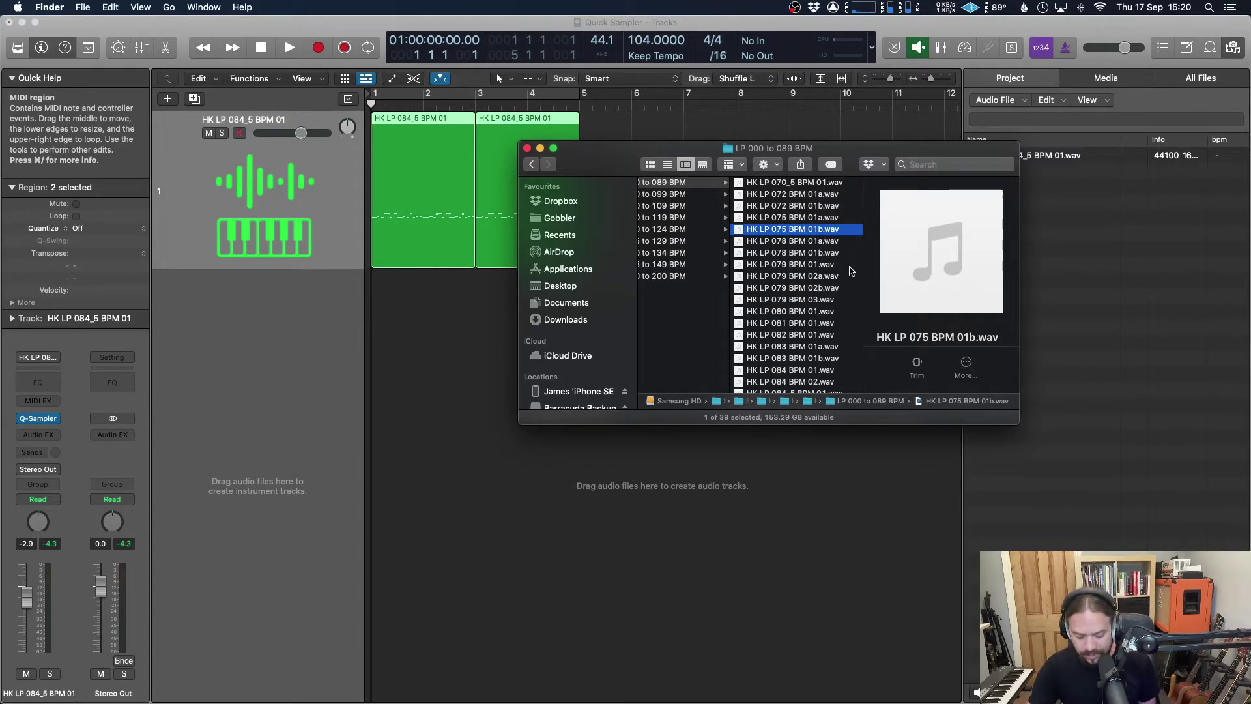
pyautogui.moveTo(714, 147); pyautogui.dragTo(820, 163)
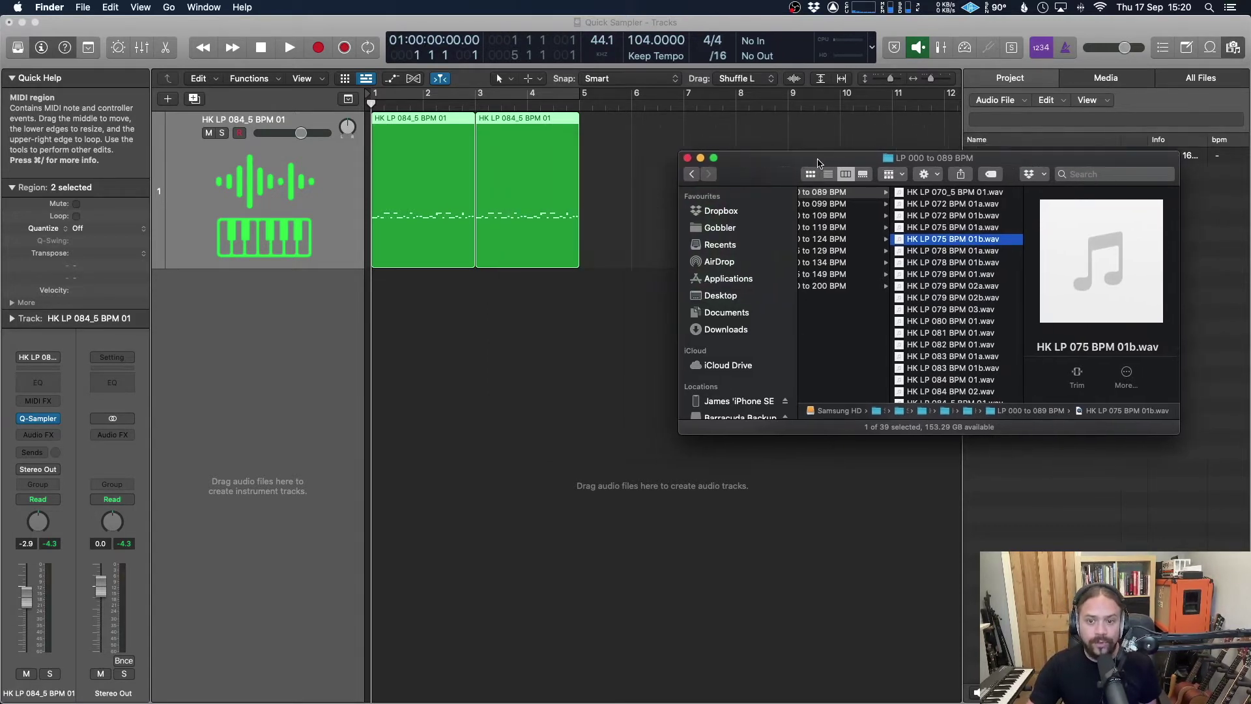
pyautogui.moveTo(958, 244); pyautogui.dragTo(233, 377)
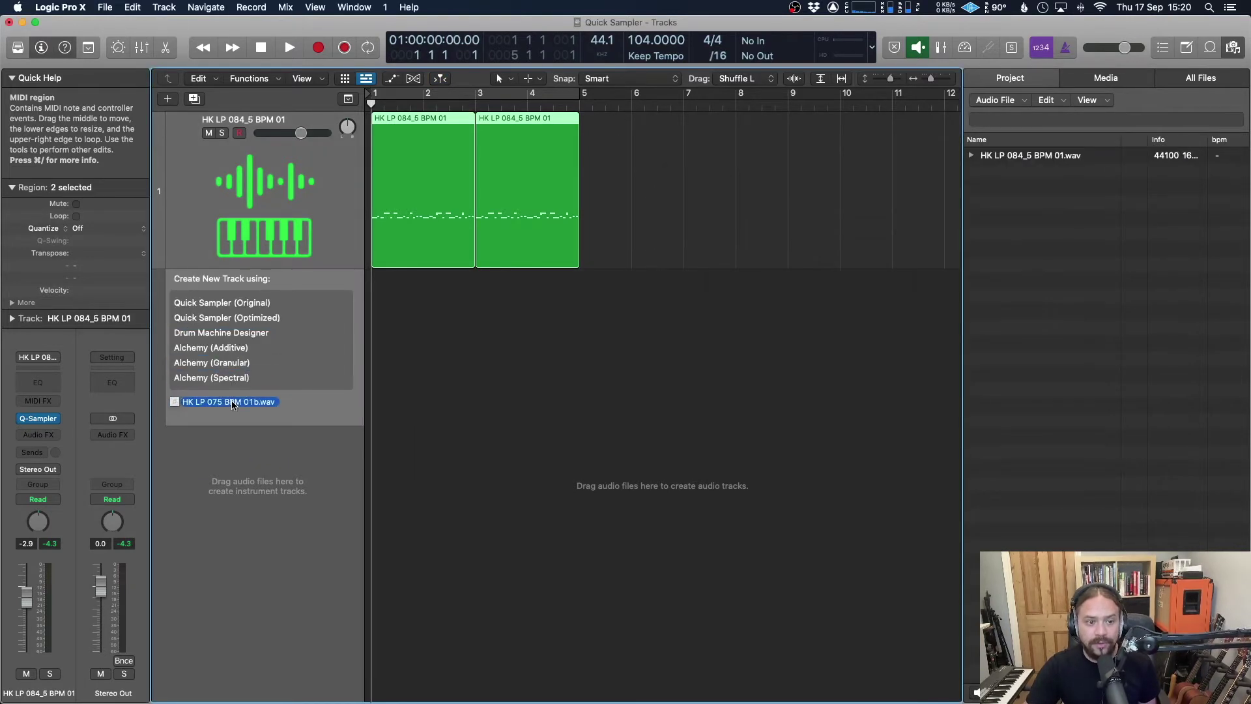
# - Drop HK LP 075 BPM 01b.wav on Quick Sampler (Optimized) to make a second sampler track
pyautogui.moveTo(232, 403); pyautogui.dragTo(230, 318)
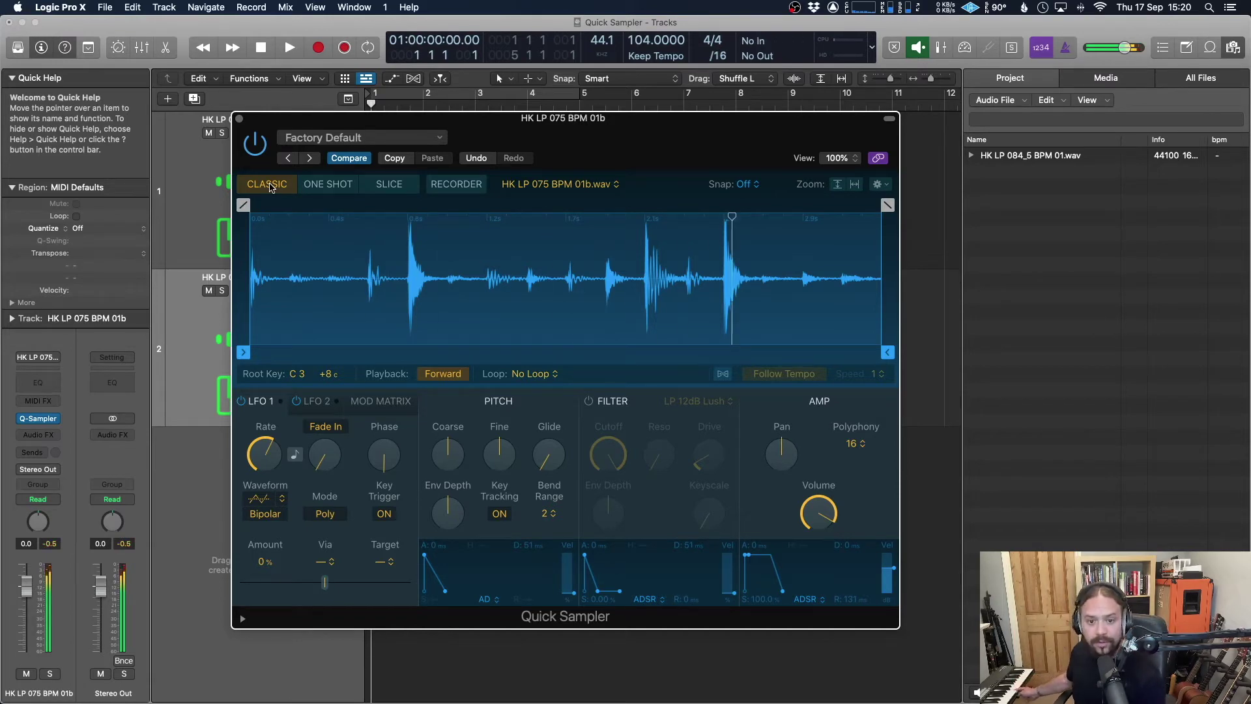
pyautogui.moveTo(790, 114); pyautogui.dragTo(1002, 98)
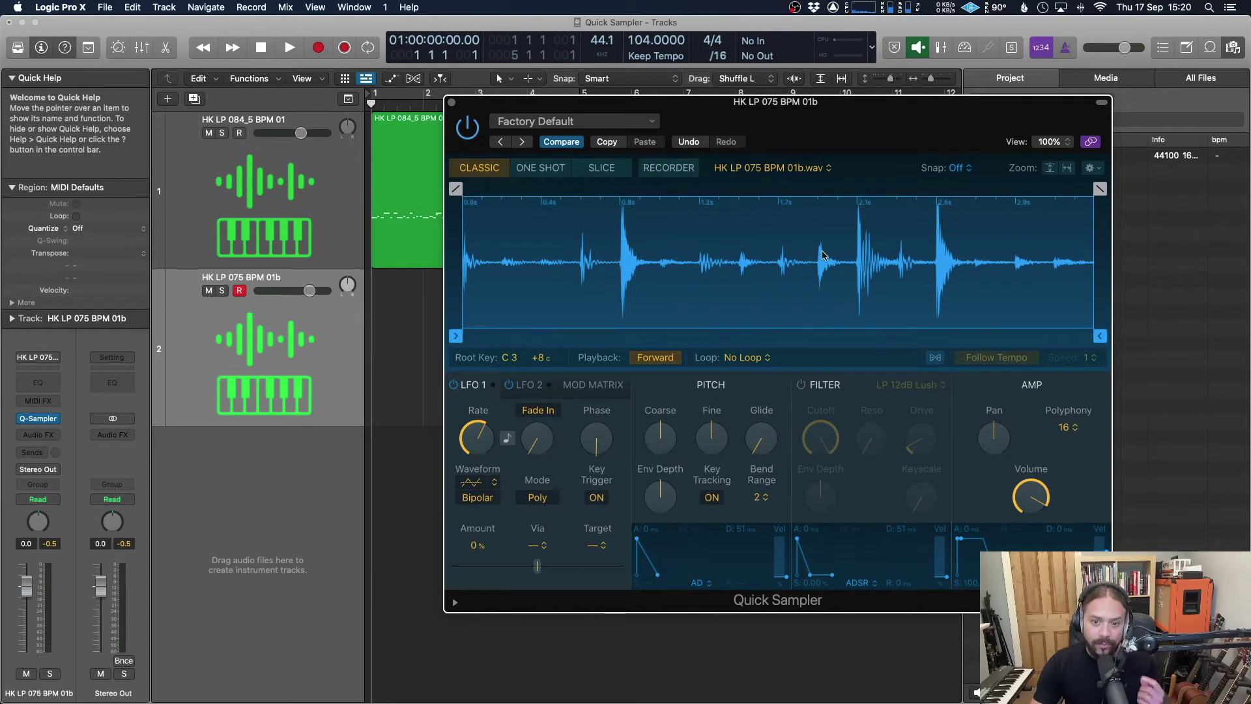
pyautogui.moveTo(912, 117); pyautogui.dragTo(751, 110)
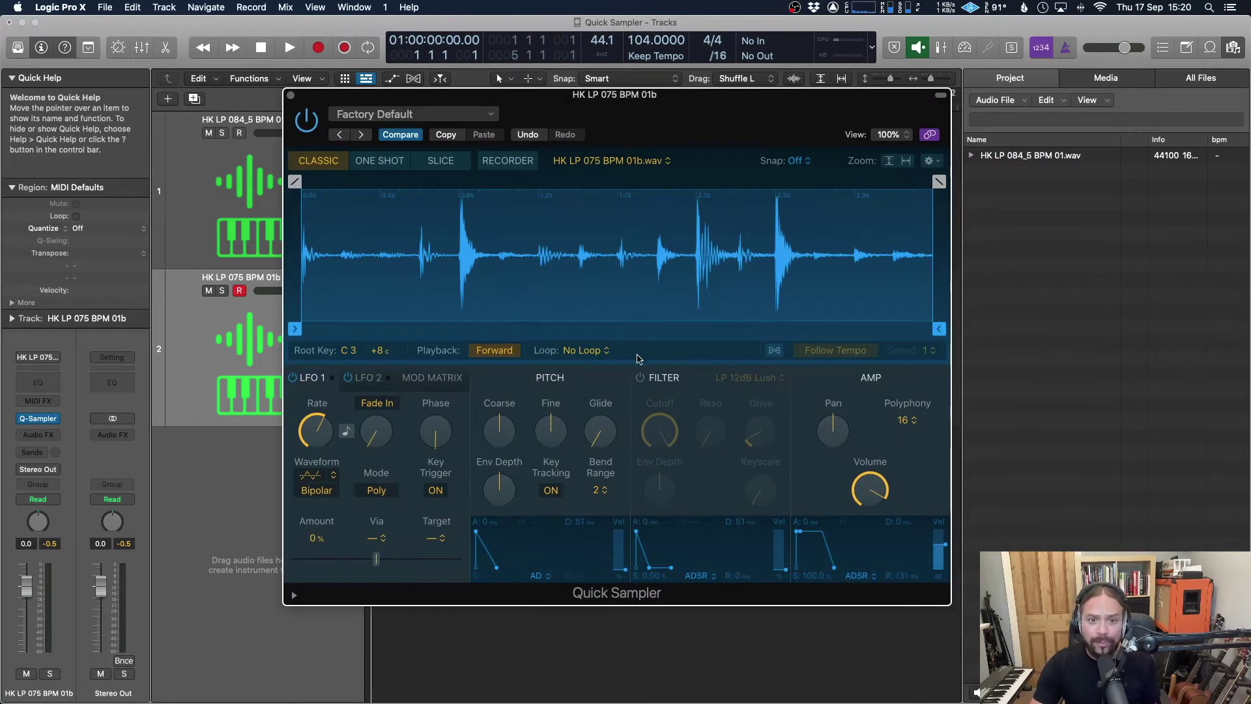
pyautogui.moveTo(656, 125); pyautogui.dragTo(574, 99)
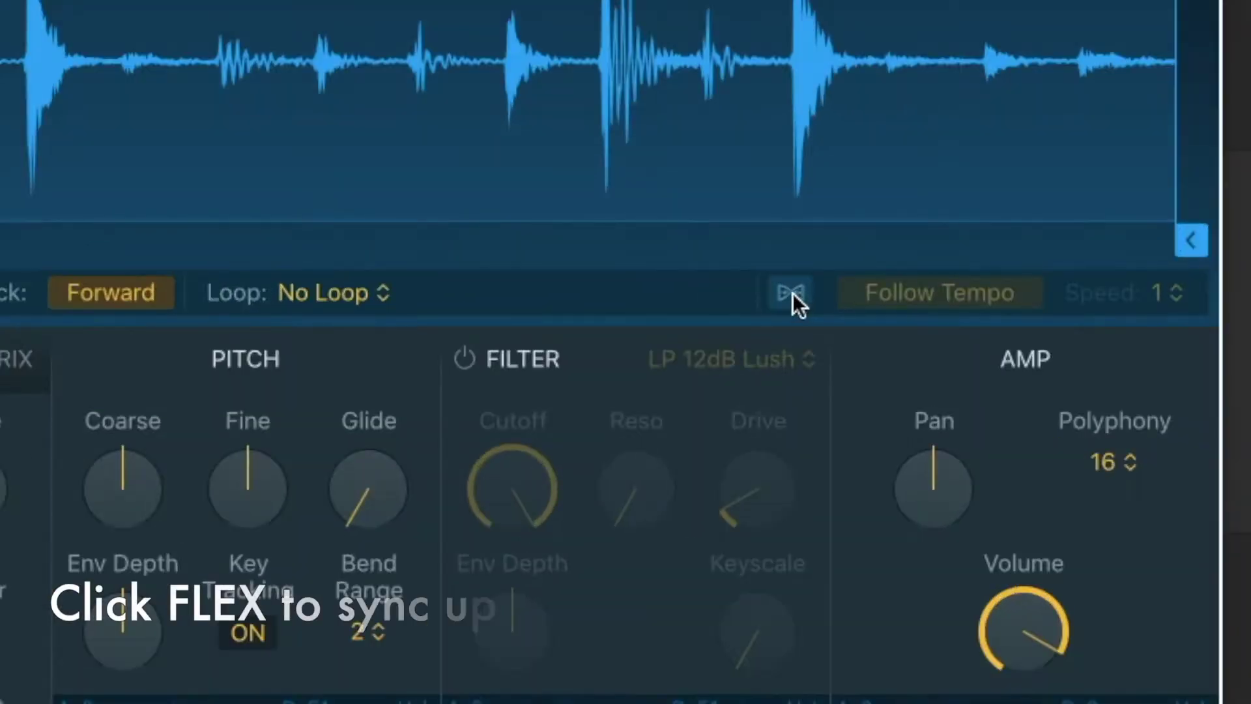
# - Turn on Follow Tempo so HK LP 075 BPM 01b plays at the project's 104 BPM
pyautogui.click(791, 294)
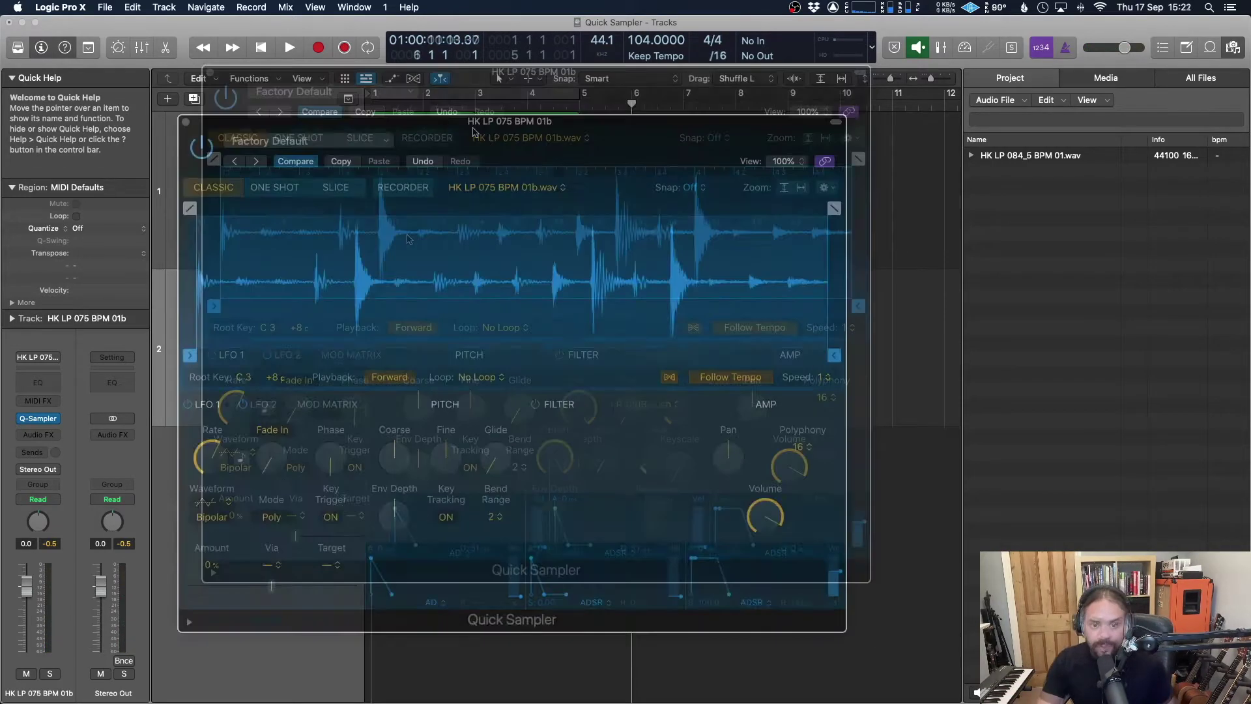
# - Record a MIDI performance onto the HK LP 075 BPM 01b track, spanning bars 6–10
pyautogui.moveTo(449, 144); pyautogui.dragTo(377, 150)
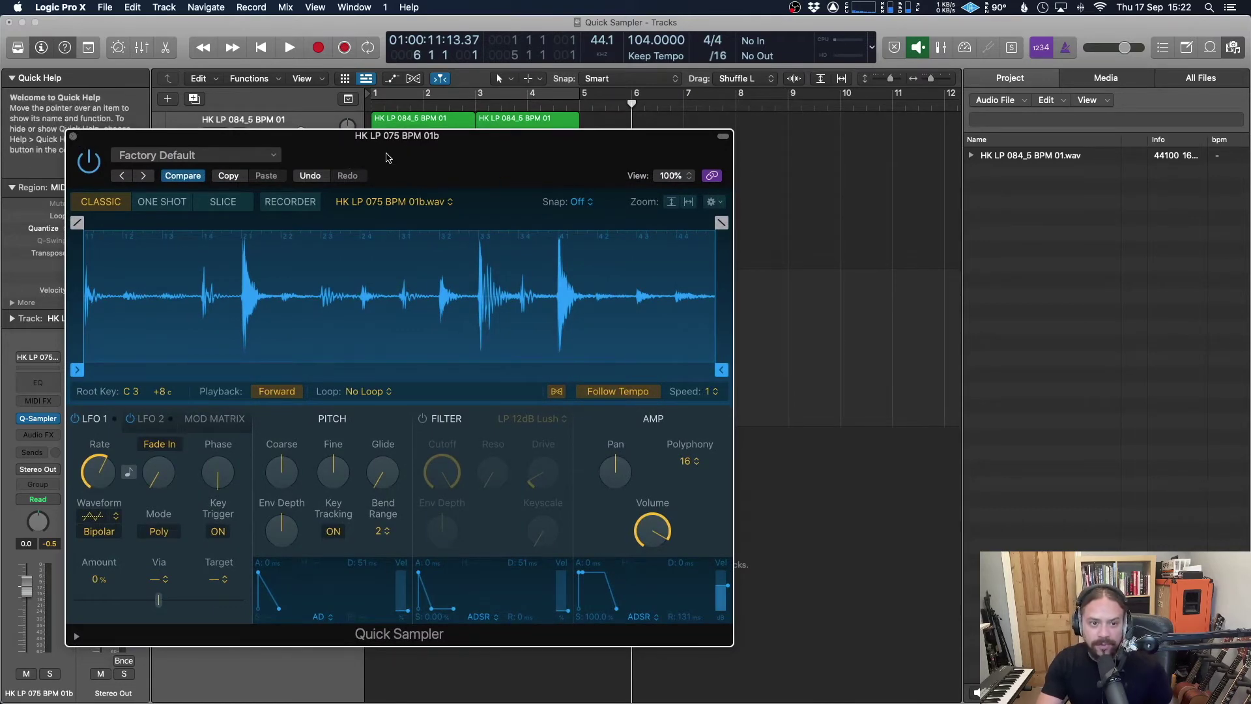
pyautogui.moveTo(387, 158); pyautogui.dragTo(360, 154)
pyautogui.press('r')
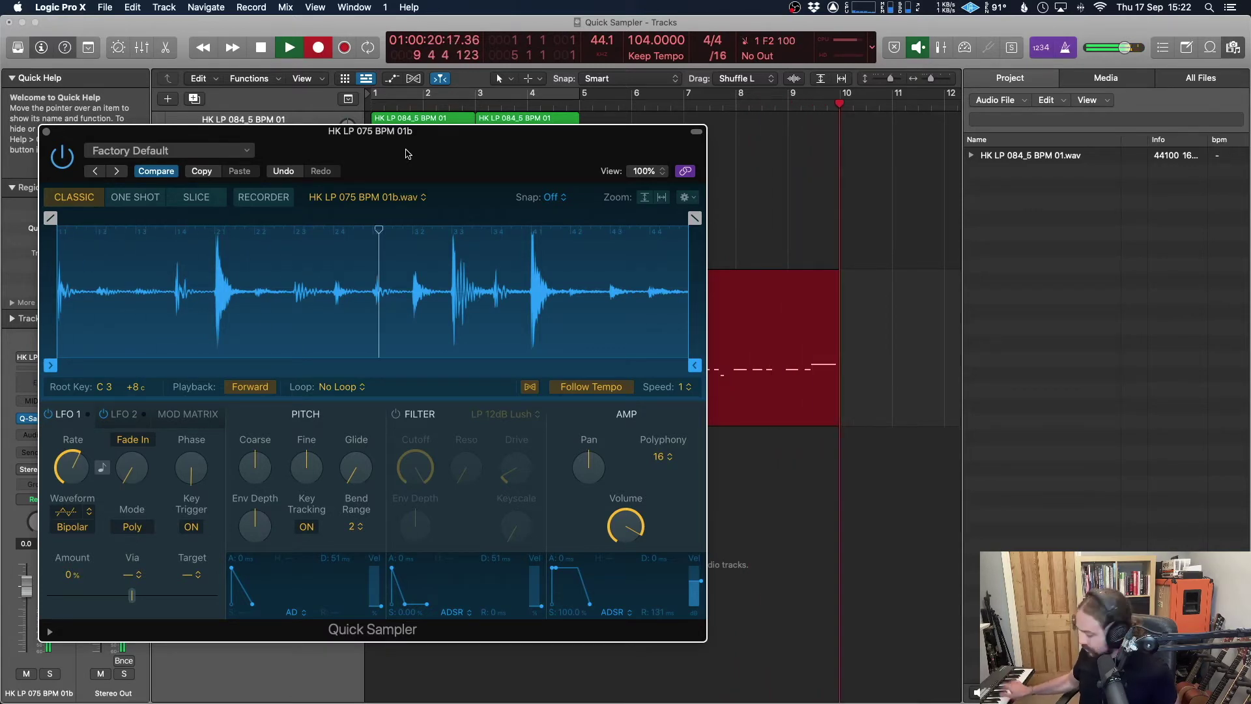
pyautogui.press('space')
pyautogui.click(45, 131)
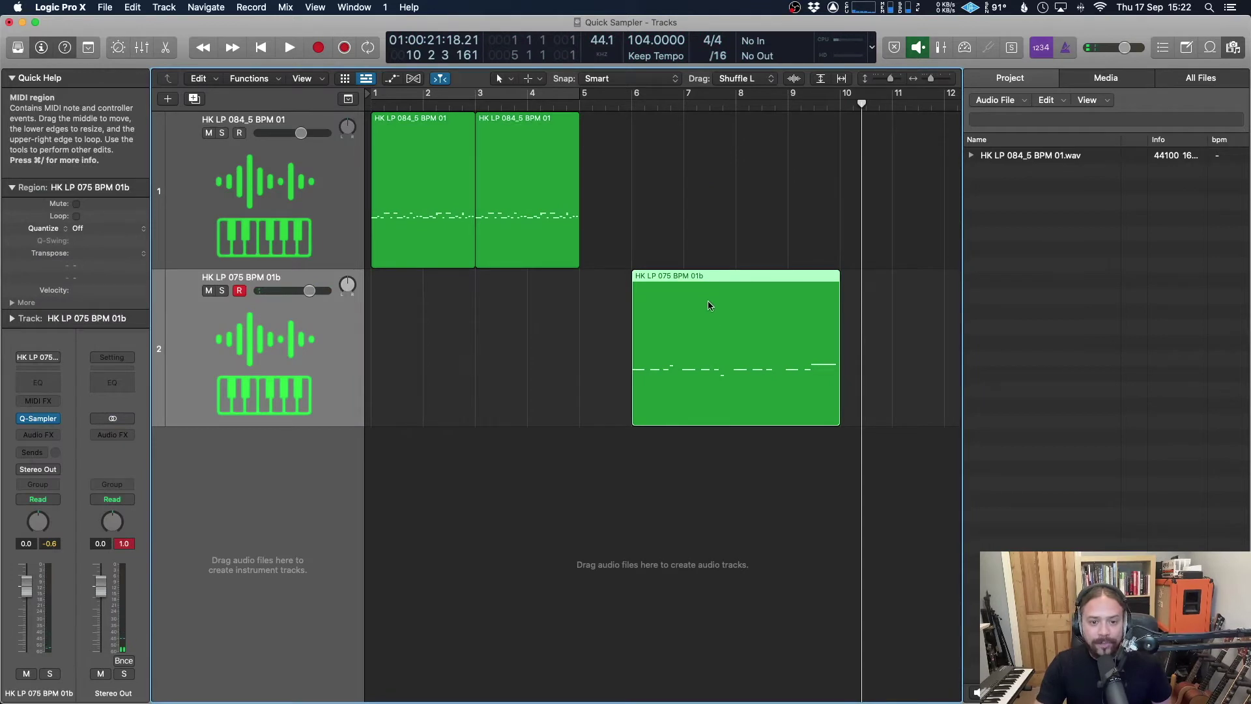
# - Move the HK LP 075 BPM 01b region to bar 1 and play both tracks together
pyautogui.moveTo(708, 317); pyautogui.dragTo(657, 306)
pyautogui.doubleClick(656, 306)
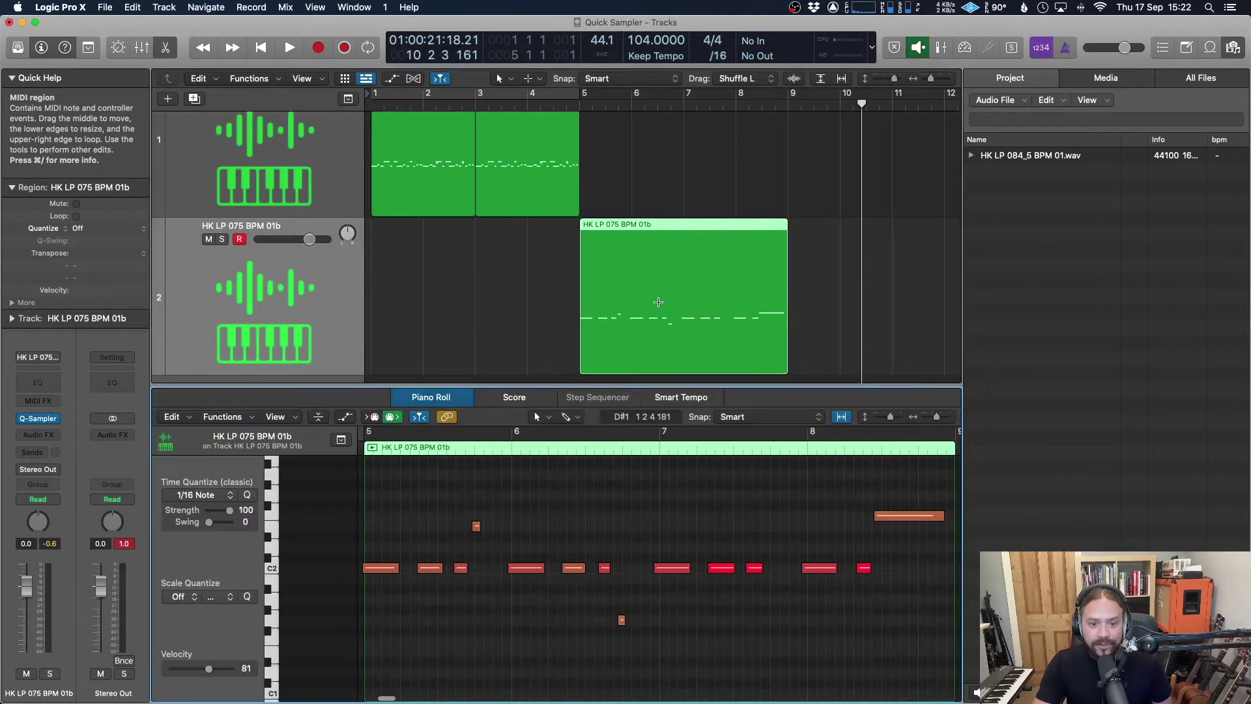
pyautogui.press('super+a')
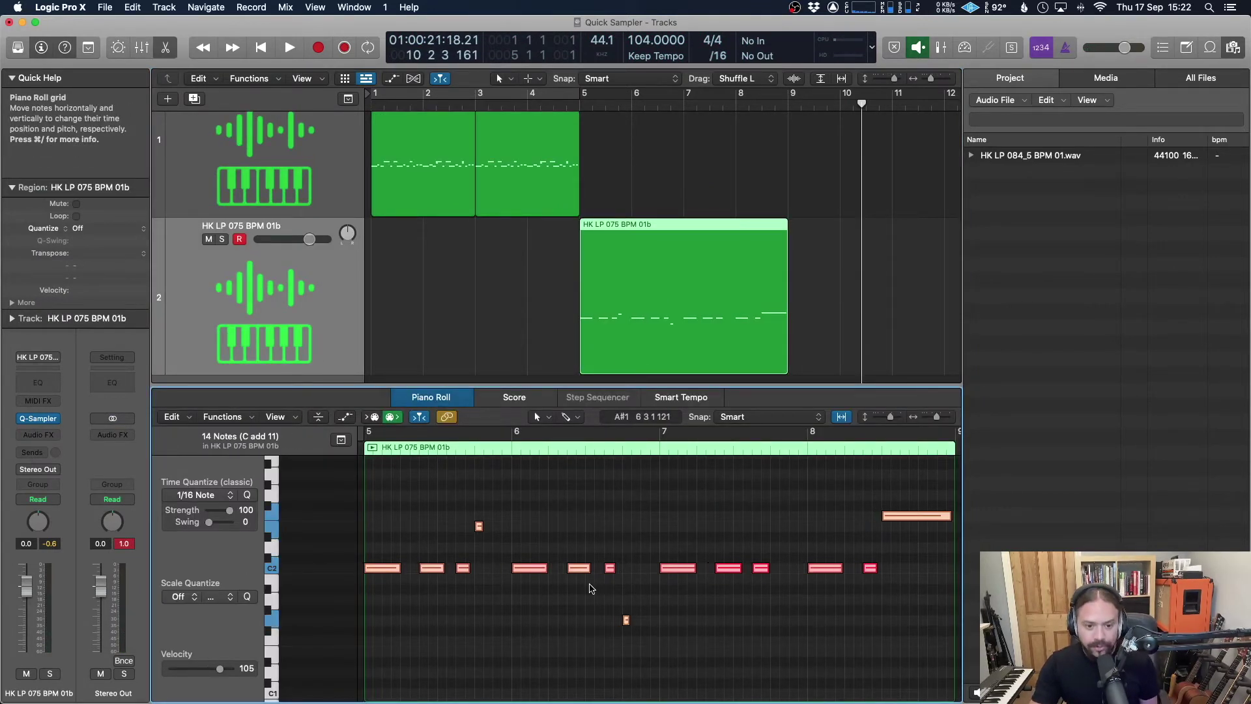
pyautogui.press('e')
pyautogui.moveTo(650, 315); pyautogui.dragTo(446, 324)
pyautogui.press('Return')
pyautogui.press('space')
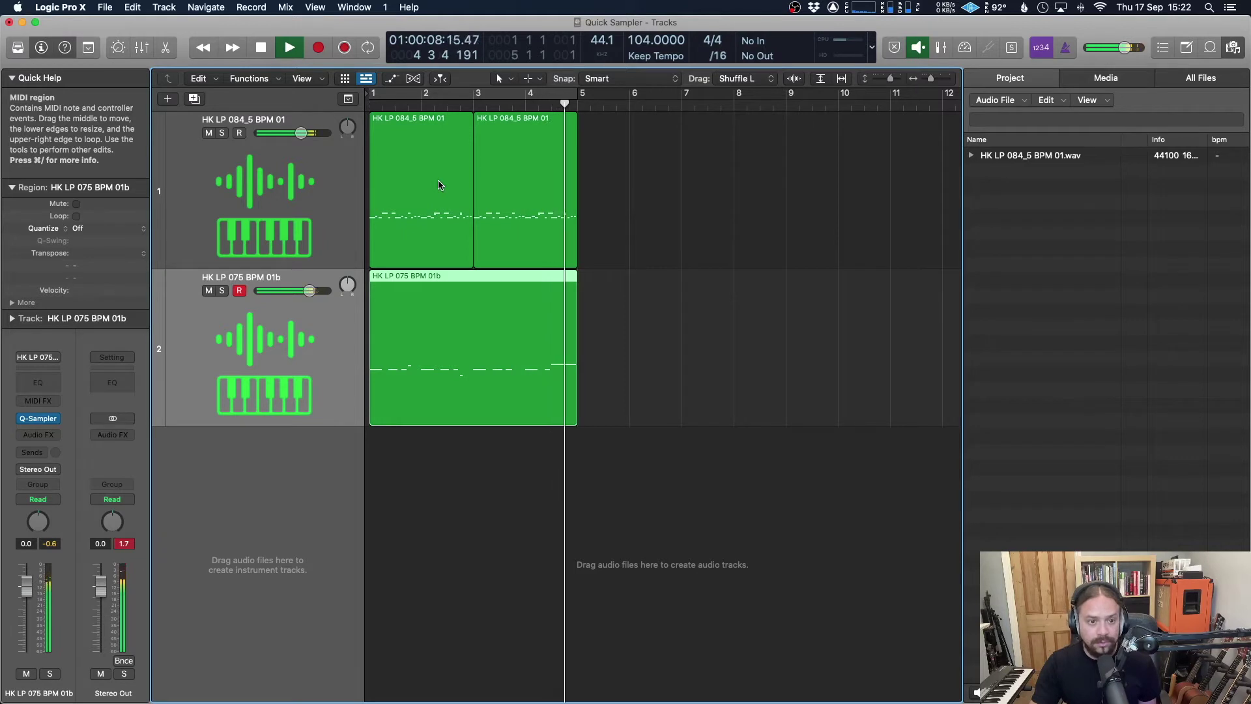
# - In the Mixer, solo each track to compare, then set HK LP 075 BPM 01b to -2.8 dB
pyautogui.press('space')
pyautogui.click(372, 106)
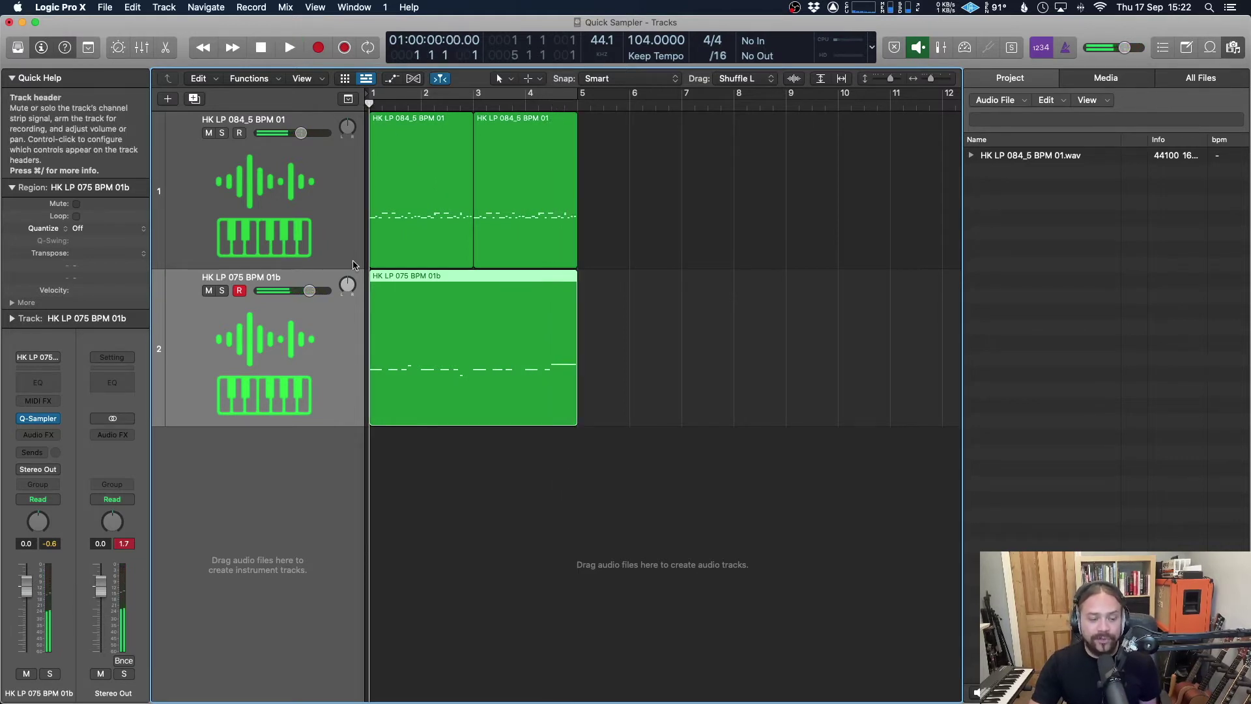
pyautogui.hscroll(1, 311, 300)
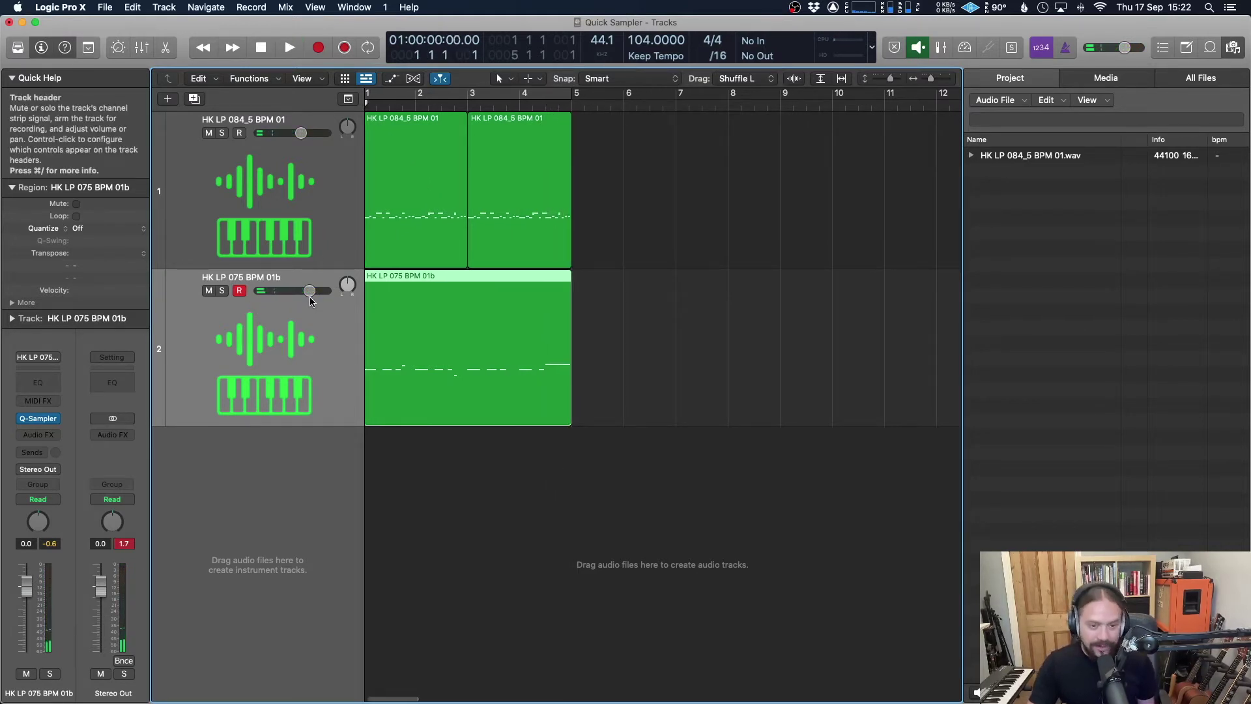
pyautogui.press('space')
pyautogui.press('x')
pyautogui.click(264, 678)
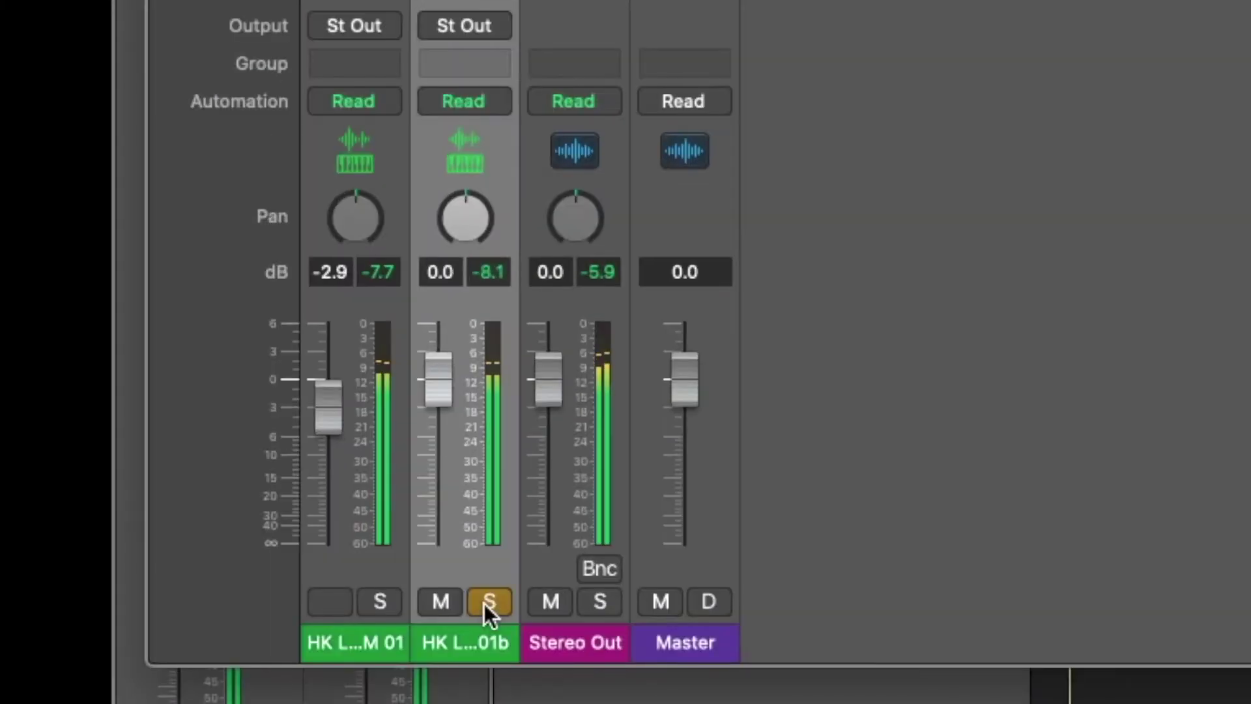
pyautogui.click(485, 602)
pyautogui.click(380, 602)
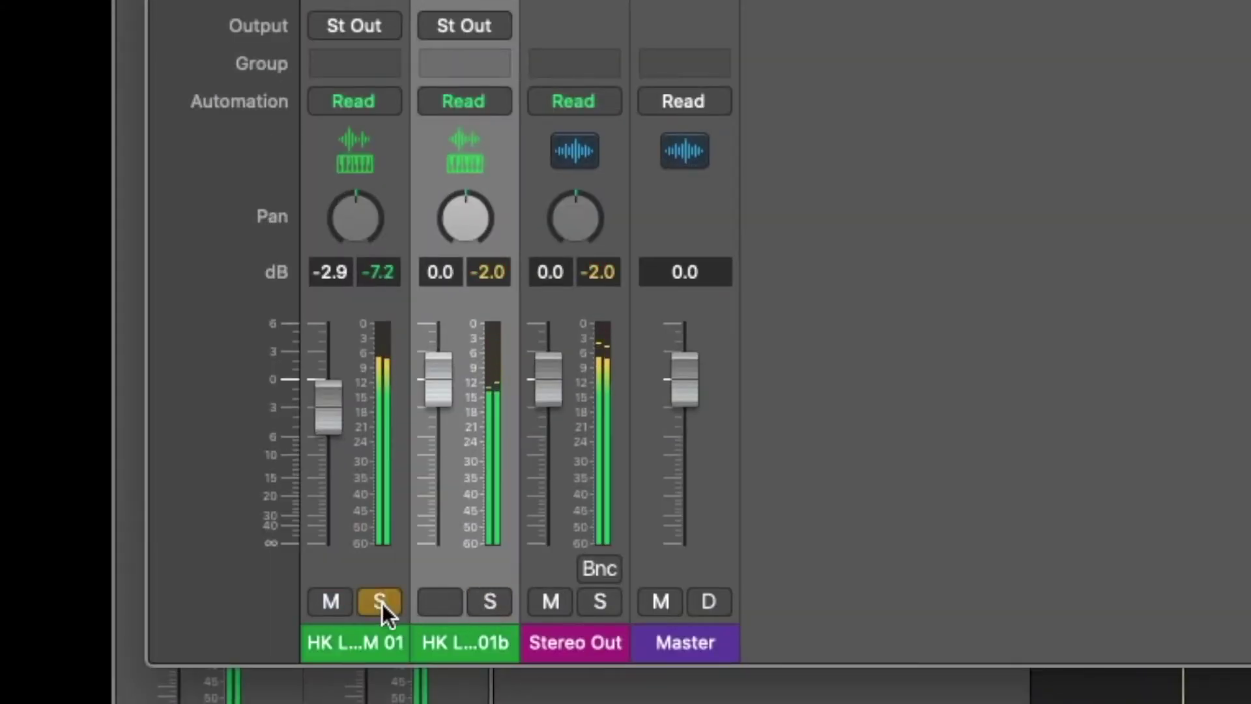
pyautogui.click(381, 602)
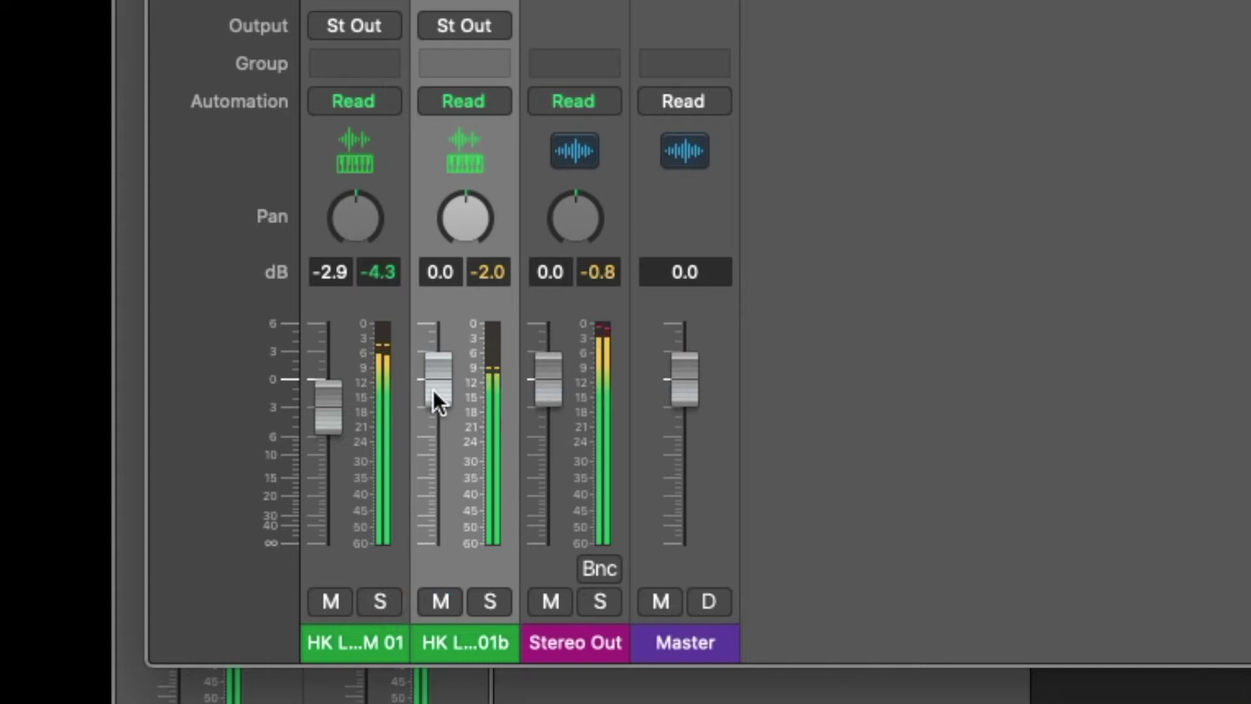
pyautogui.moveTo(433, 390); pyautogui.dragTo(443, 427)
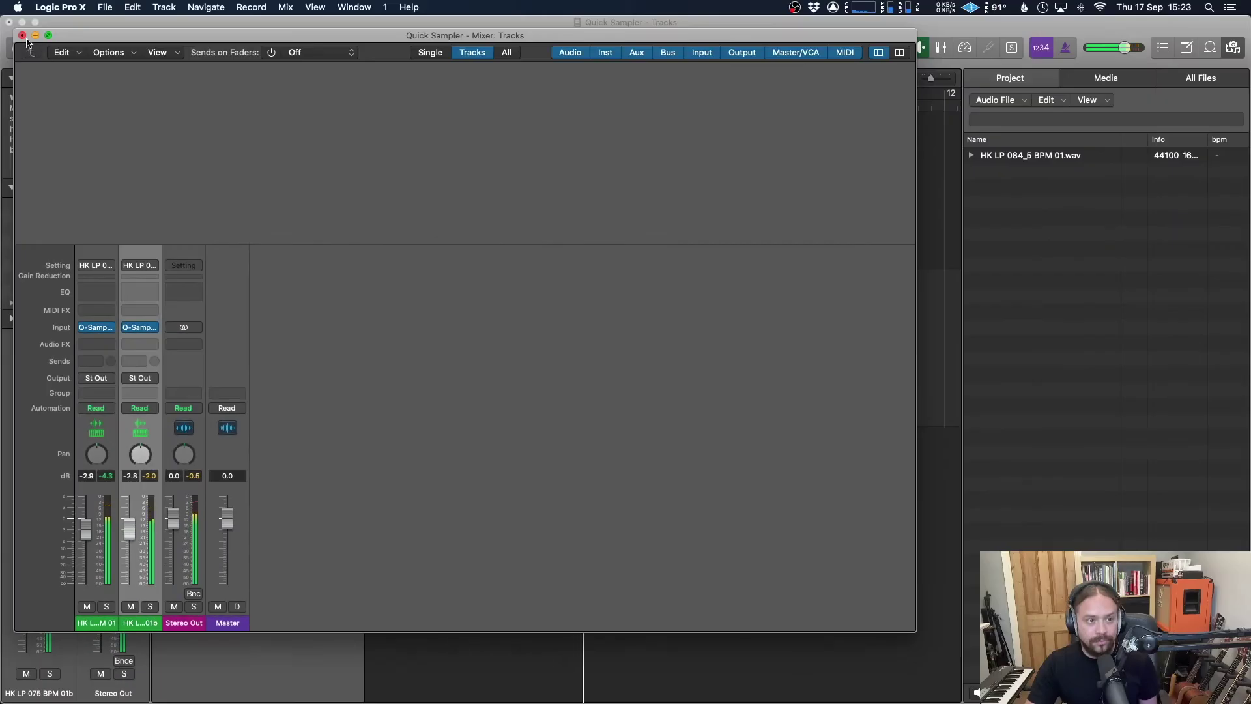
pyautogui.click(22, 35)
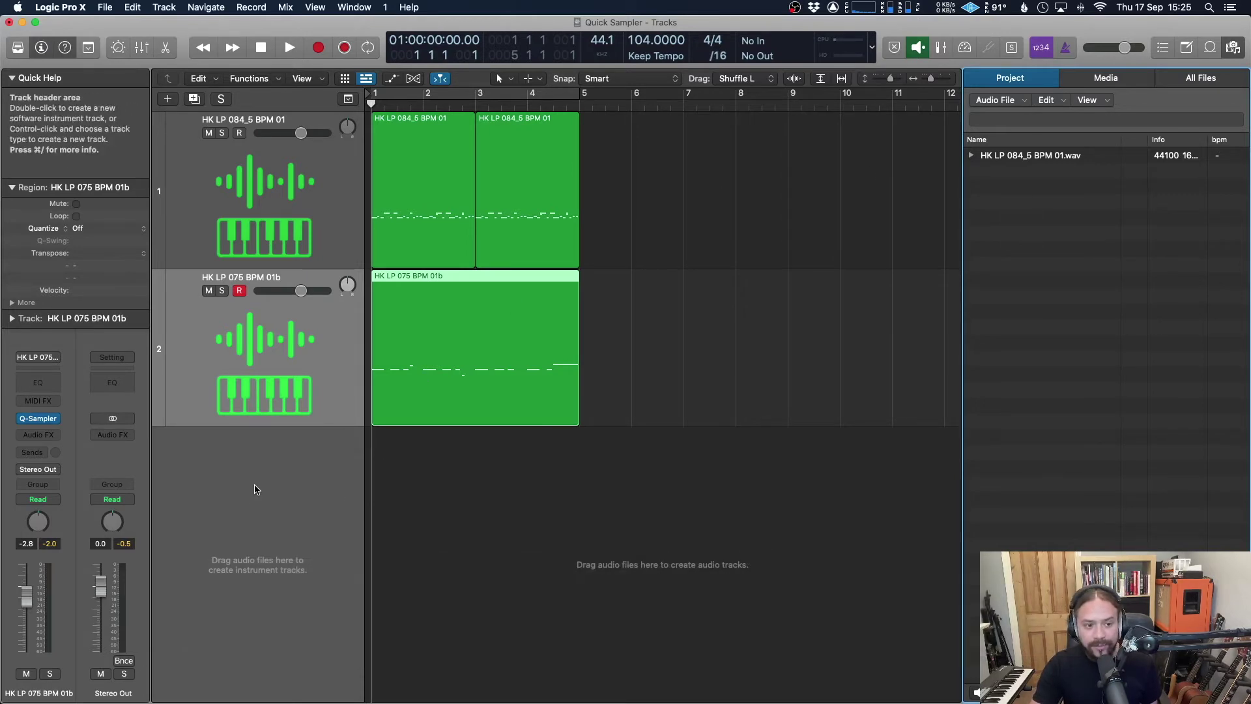
# - Add software instrument track Inst 3 with a mono Quick Sampler and bring up its Load Audio File chooser
pyautogui.rightClick(253, 493)
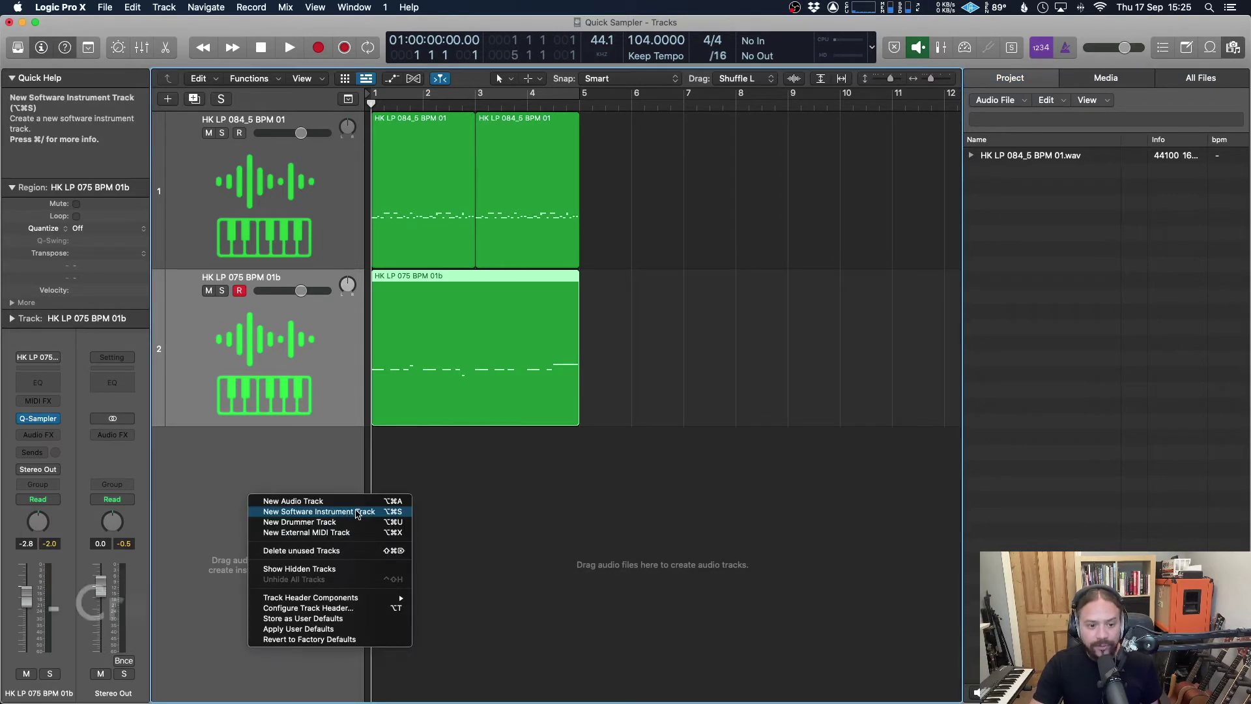
pyautogui.click(357, 514)
pyautogui.click(38, 418)
pyautogui.moveTo(103, 452)
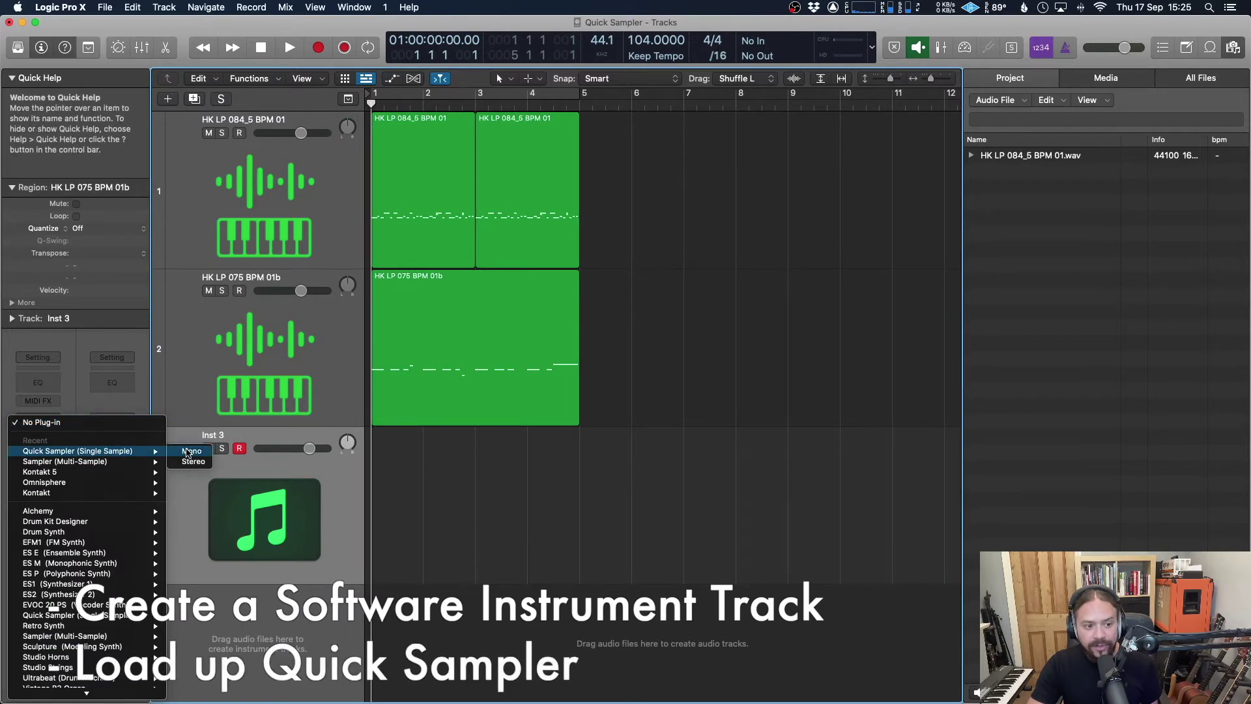
pyautogui.click(190, 451)
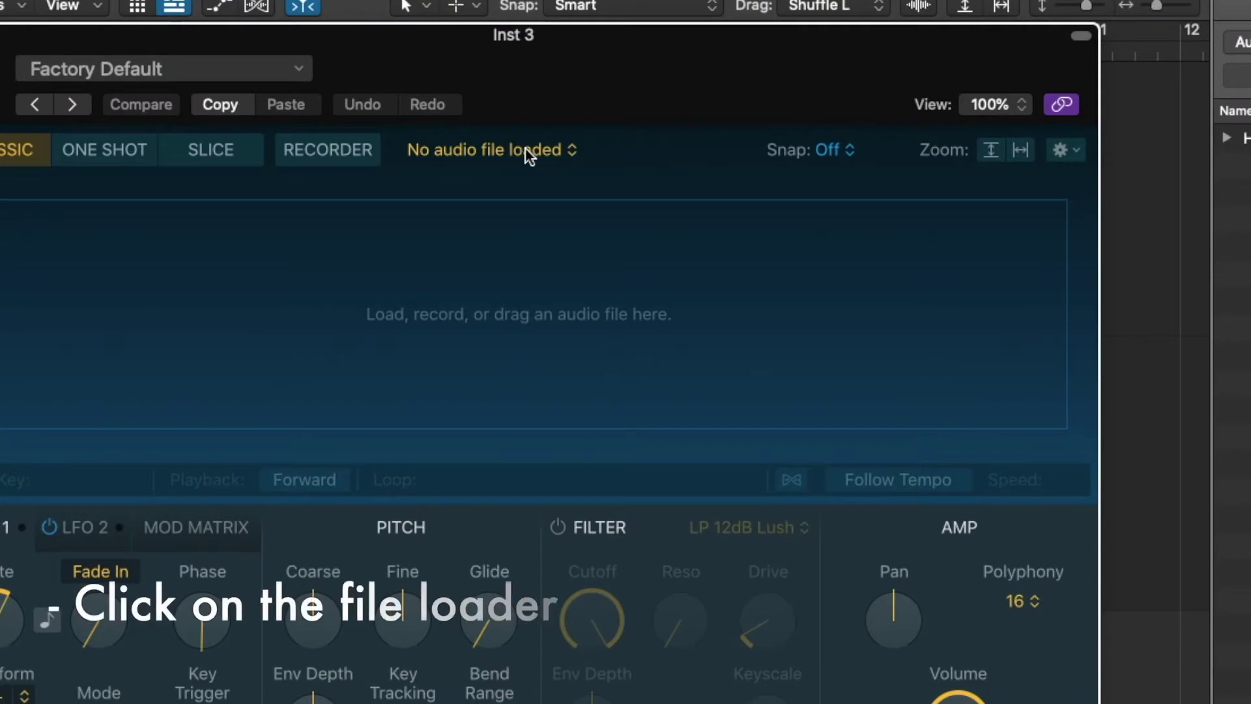
pyautogui.click(525, 149)
pyautogui.click(518, 280)
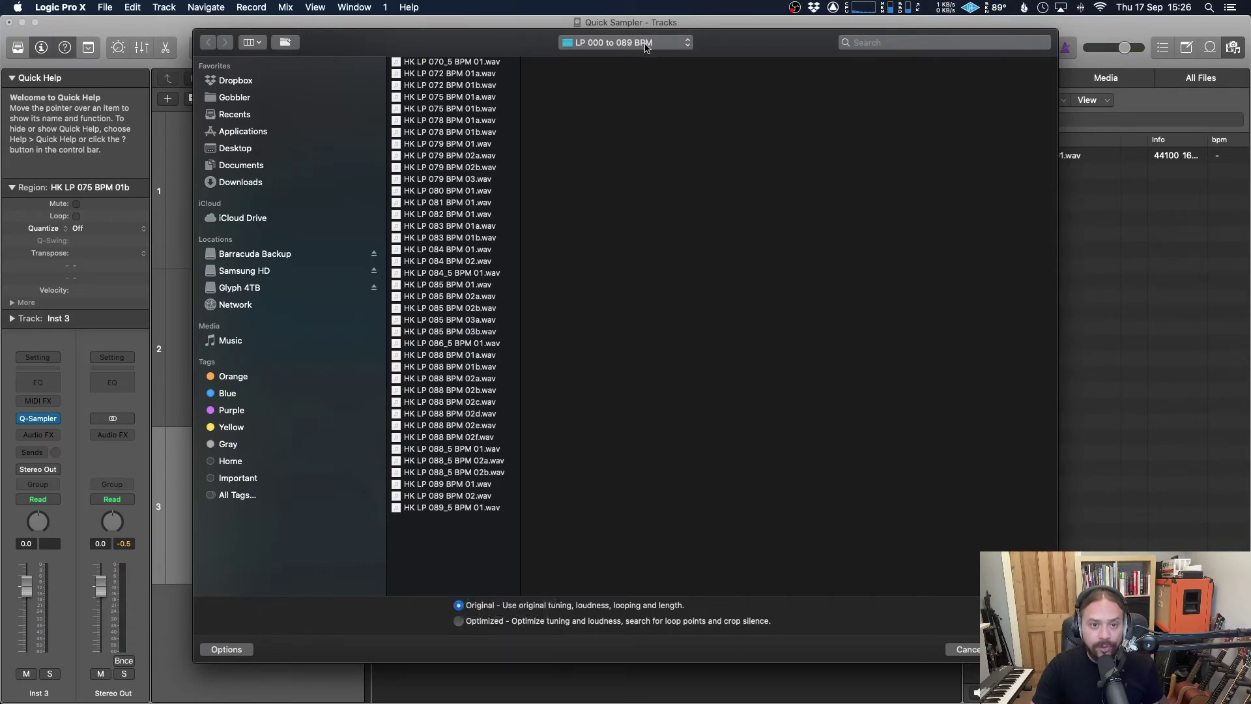
# - Load the DeepRave texture wav from SAMPLES > Ambient Soundspheres > 02 Samples into Inst 3's sampler
pyautogui.click(645, 43)
pyautogui.click(603, 98)
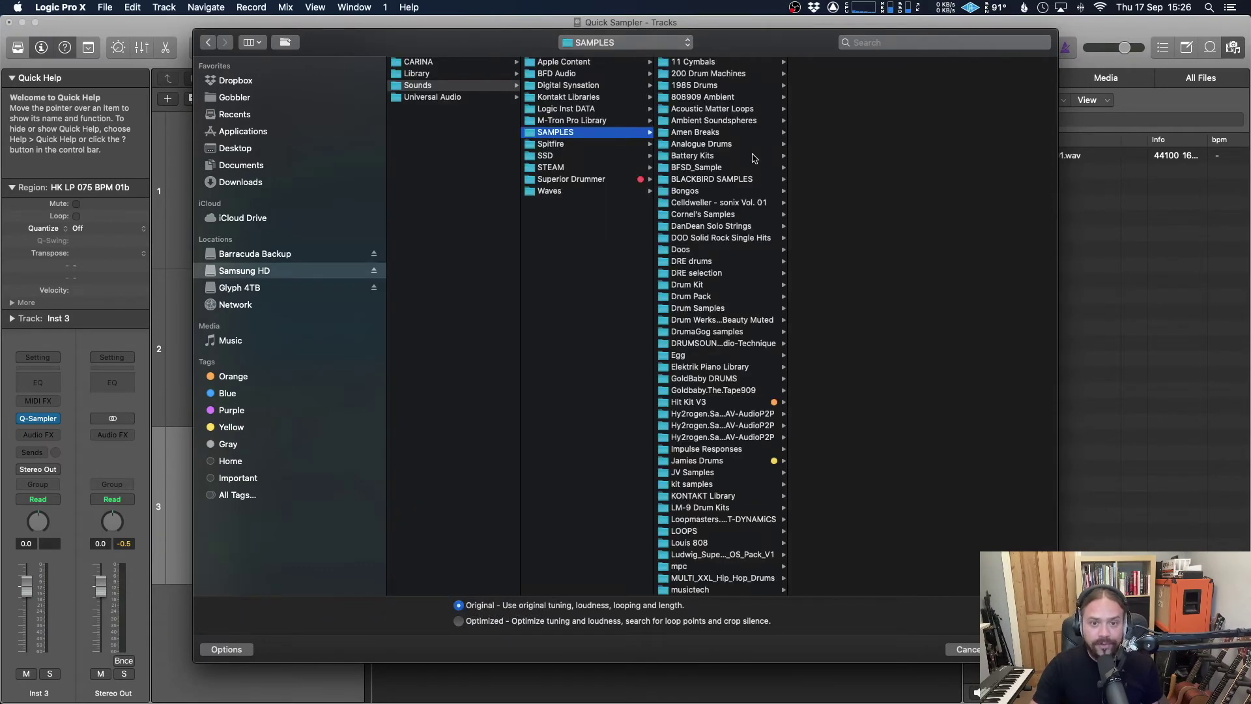
pyautogui.click(745, 124)
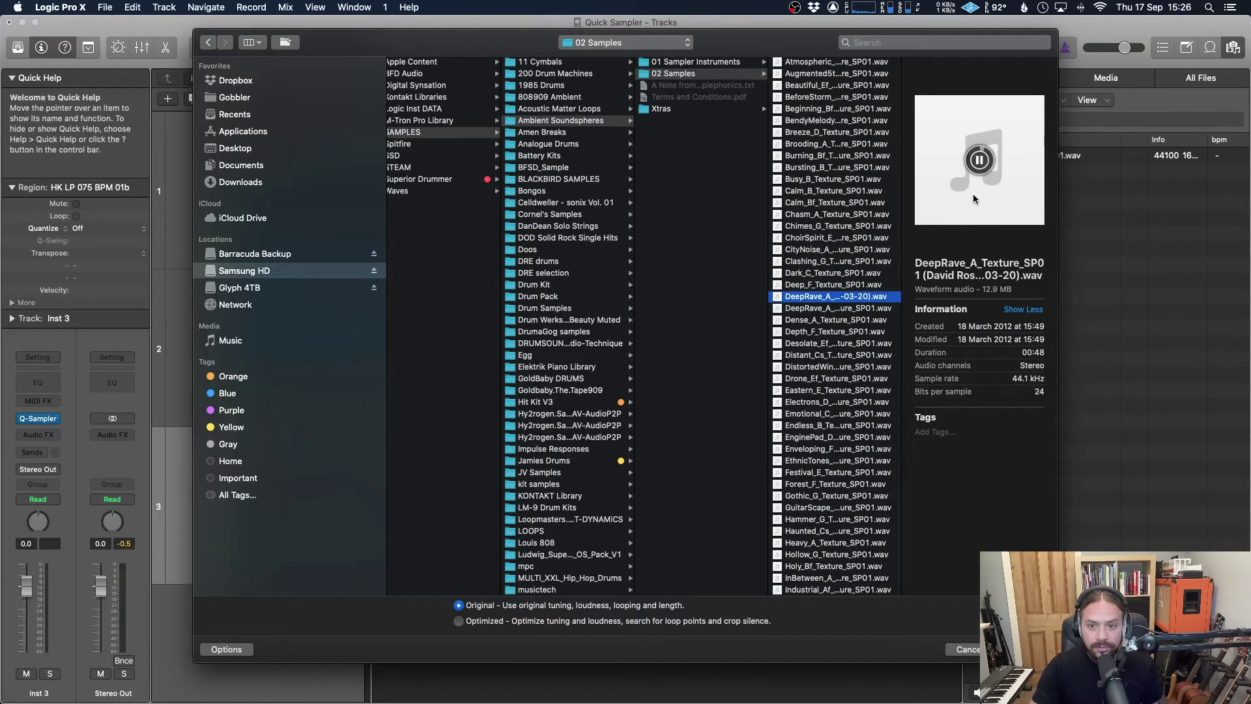
pyautogui.click(980, 160)
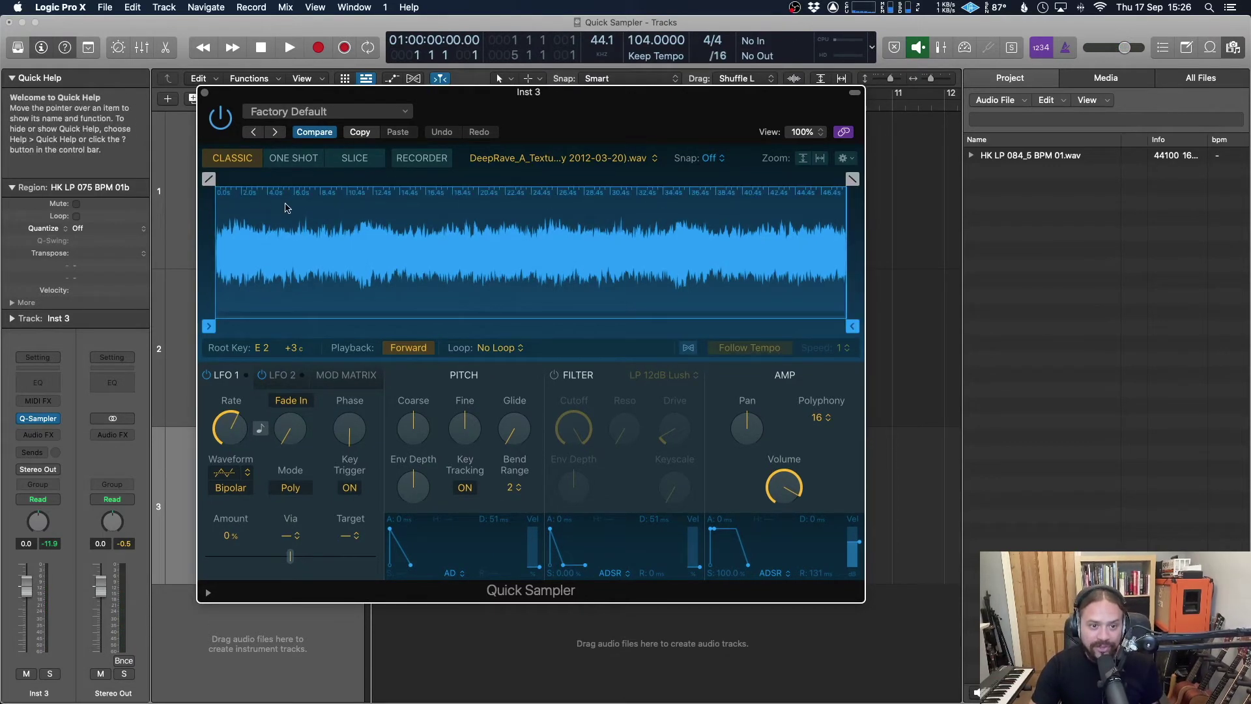
# - Switch Inst 3's Quick Sampler to transient Slice mode from C1 and turn Gate on
pyautogui.click(357, 159)
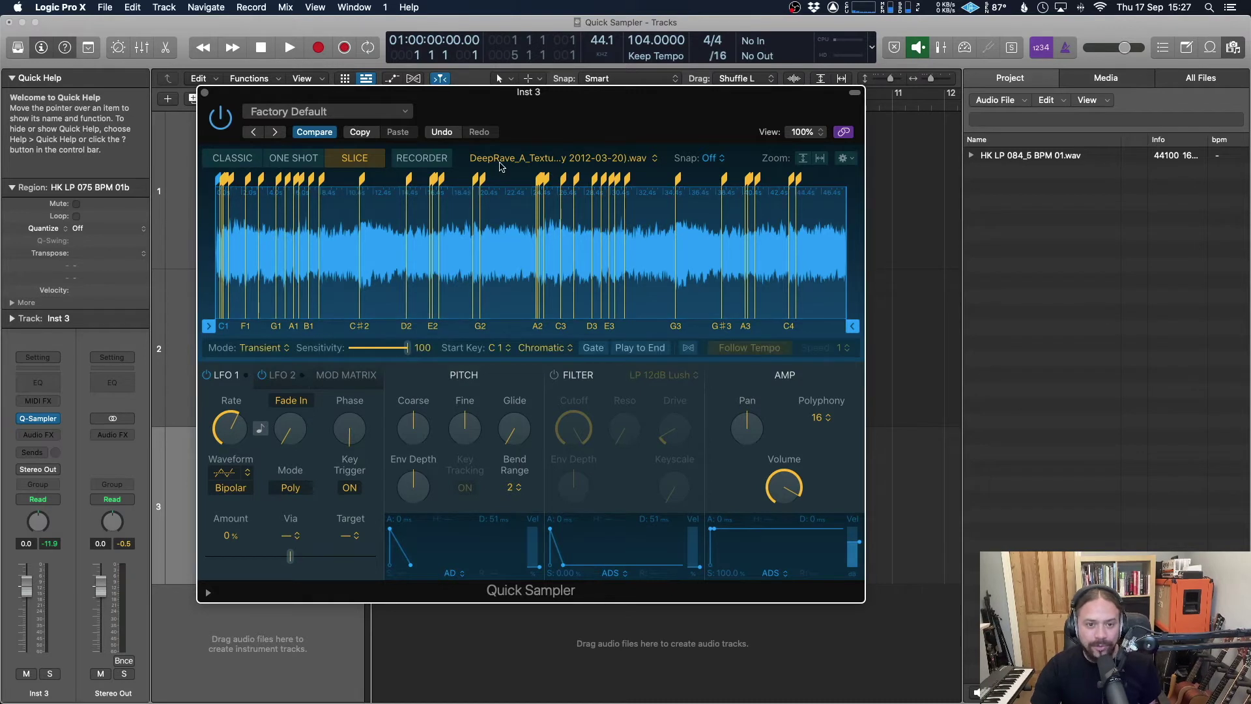
pyautogui.moveTo(546, 123); pyautogui.dragTo(530, 106)
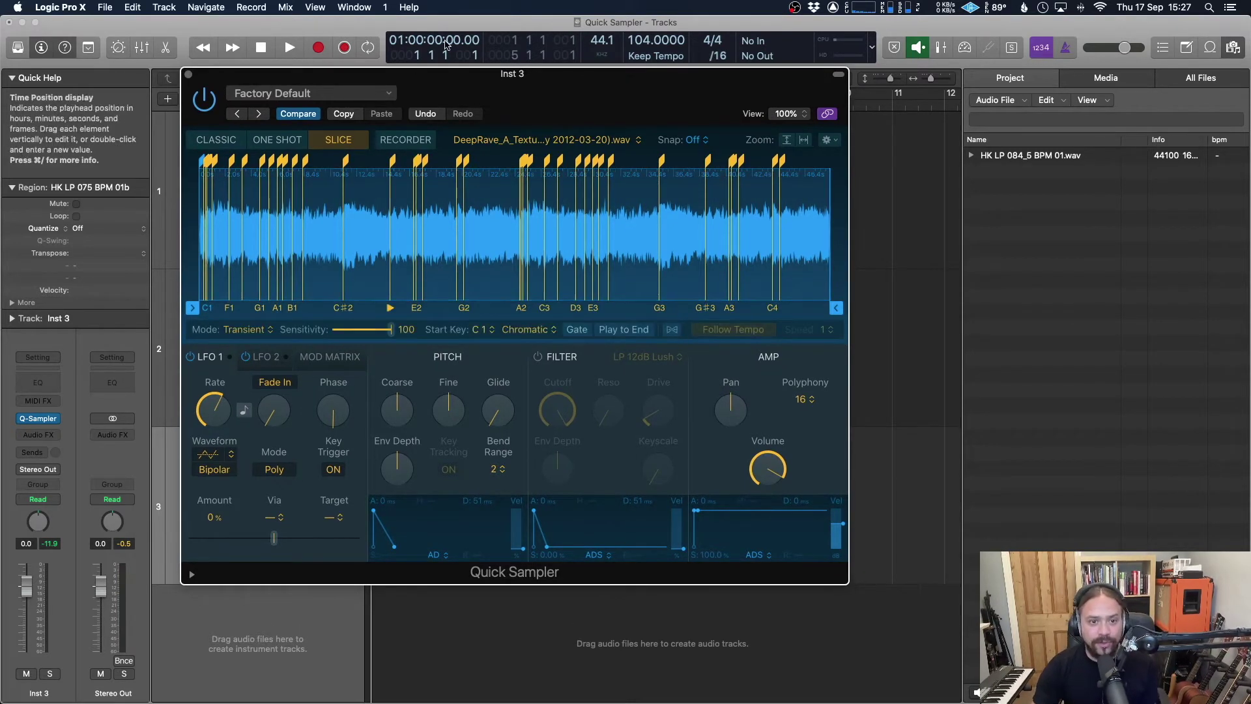
pyautogui.moveTo(554, 101); pyautogui.dragTo(545, 99)
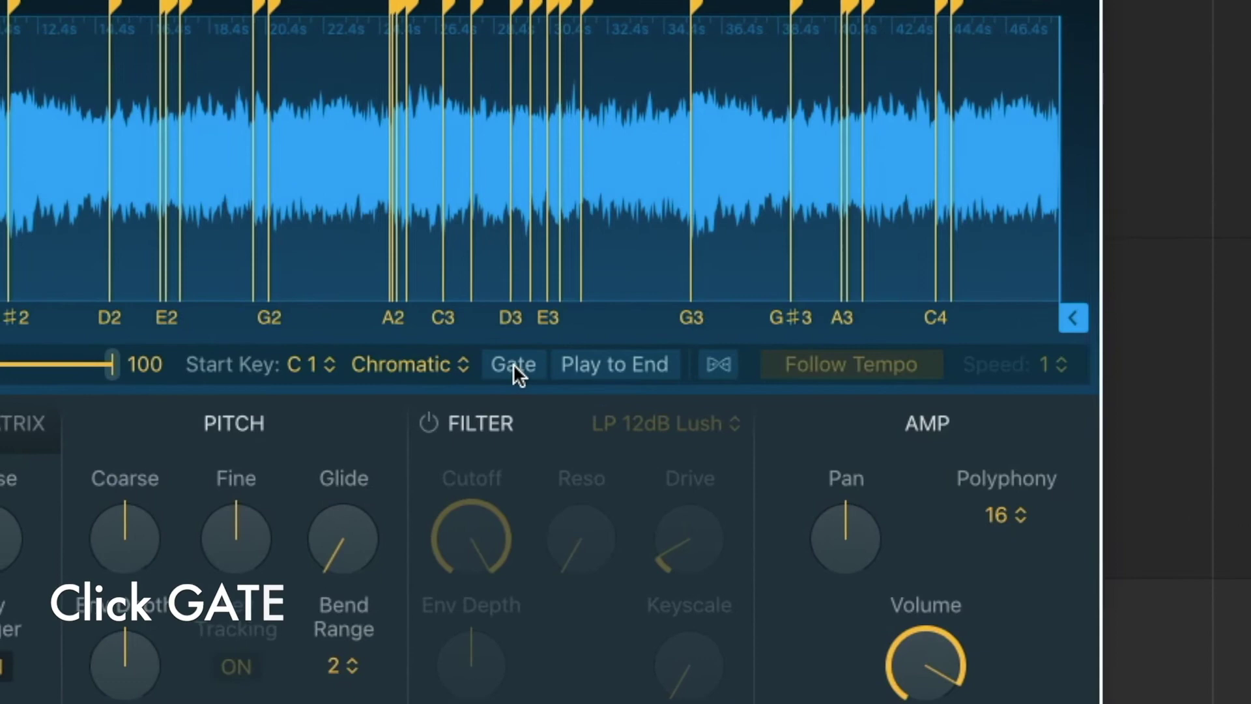
pyautogui.click(515, 363)
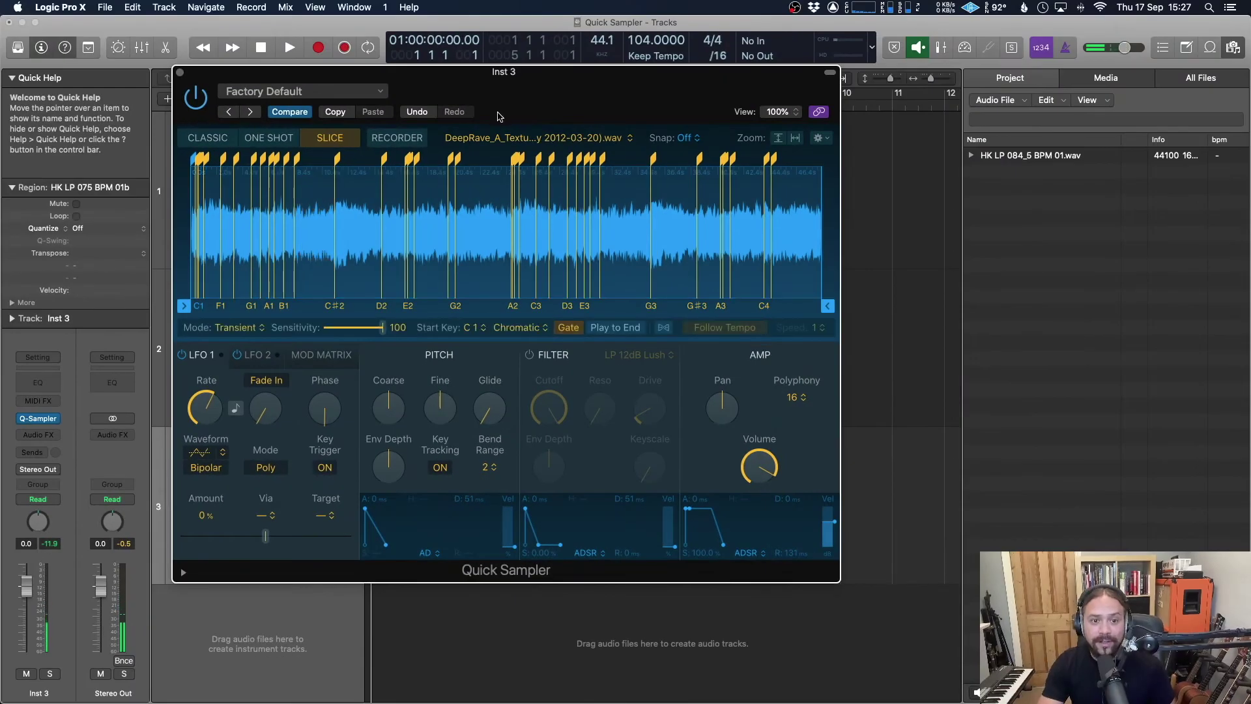
pyautogui.moveTo(498, 116); pyautogui.dragTo(491, 108)
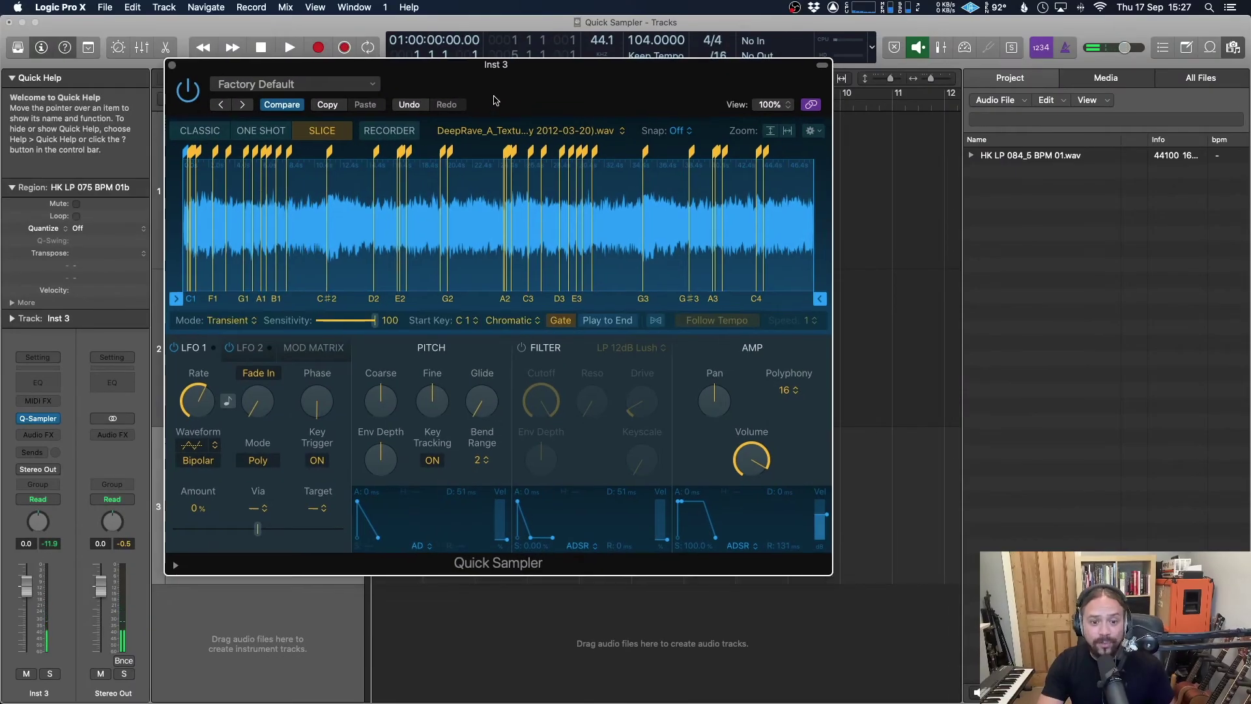
# - Close the sampler and record a four-bar MIDI part on Inst 3
pyautogui.click(173, 67)
pyautogui.press('r')
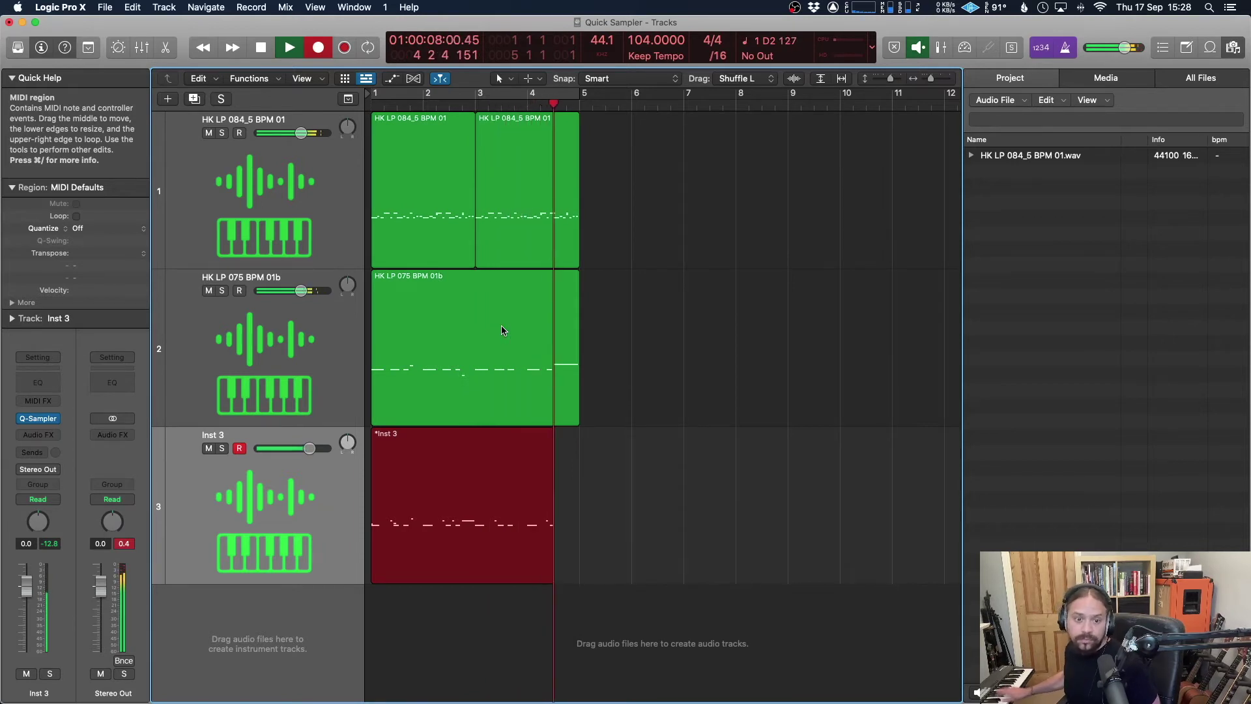
pyautogui.press('space')
# - In the Piano Roll, move one of the recorded Inst 3 notes up a semitone
pyautogui.doubleClick(481, 461)
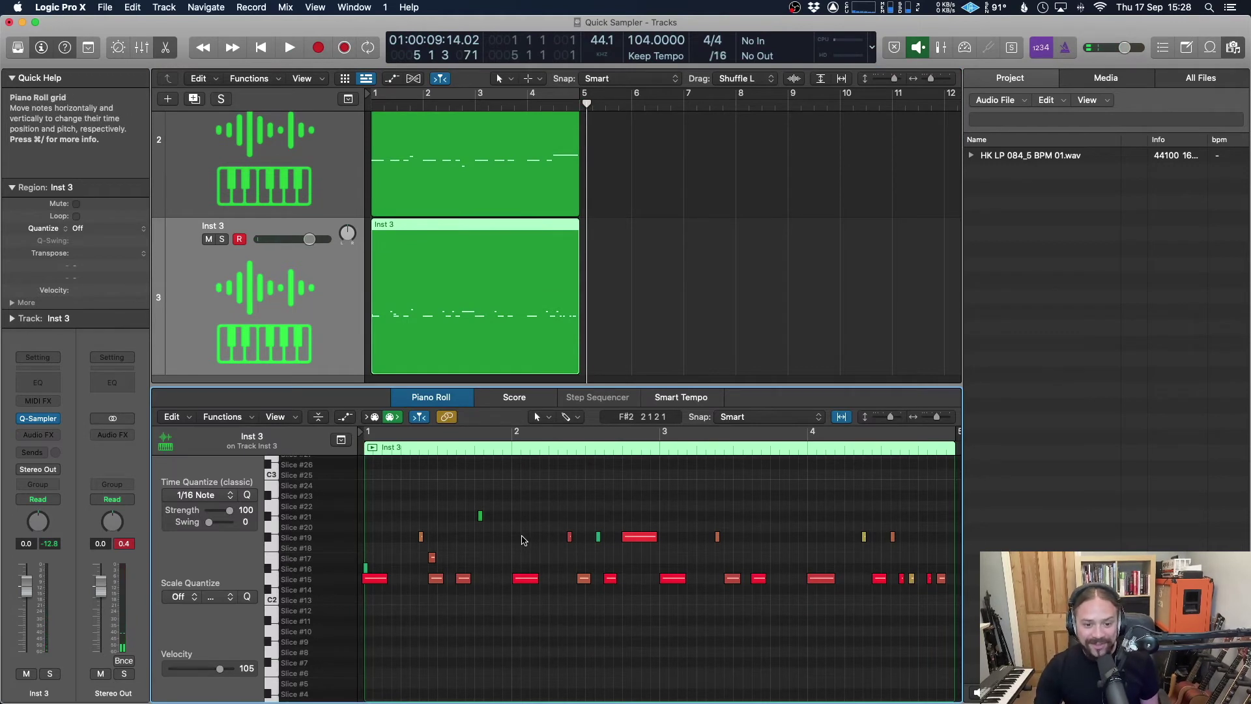
pyautogui.scroll(3, 518, 567)
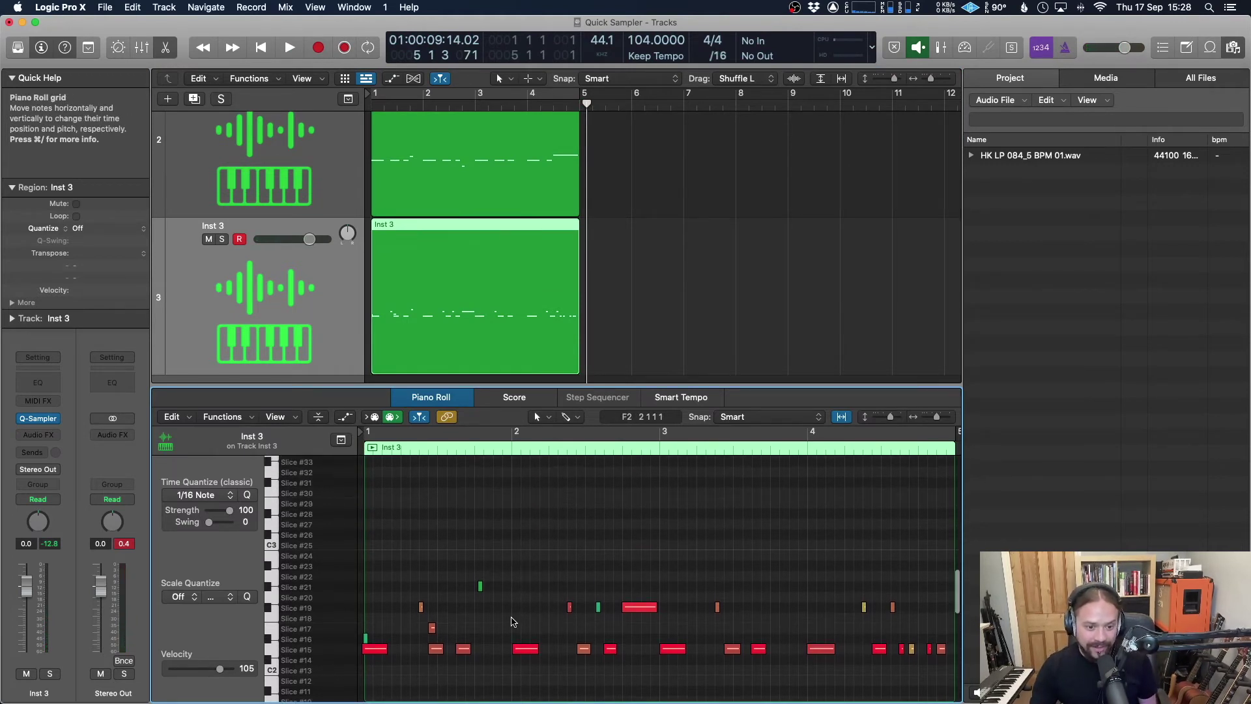
pyautogui.press('super+a')
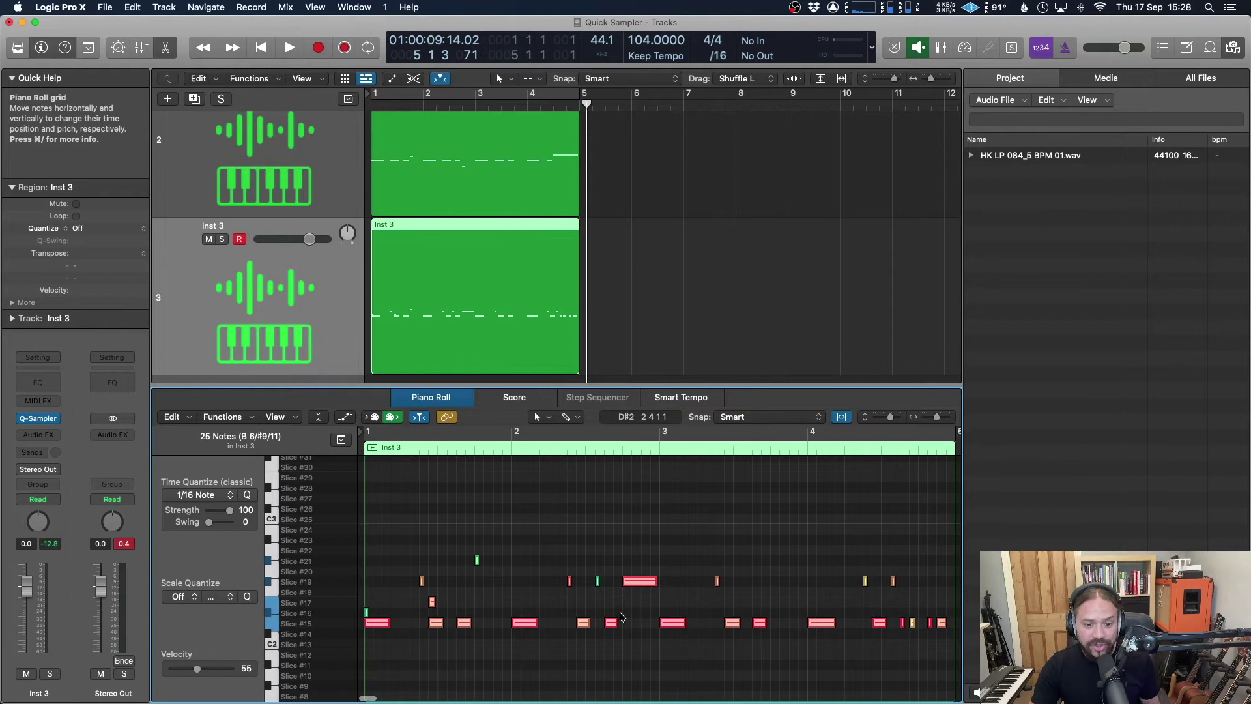
pyautogui.click(631, 601)
pyautogui.moveTo(644, 582)
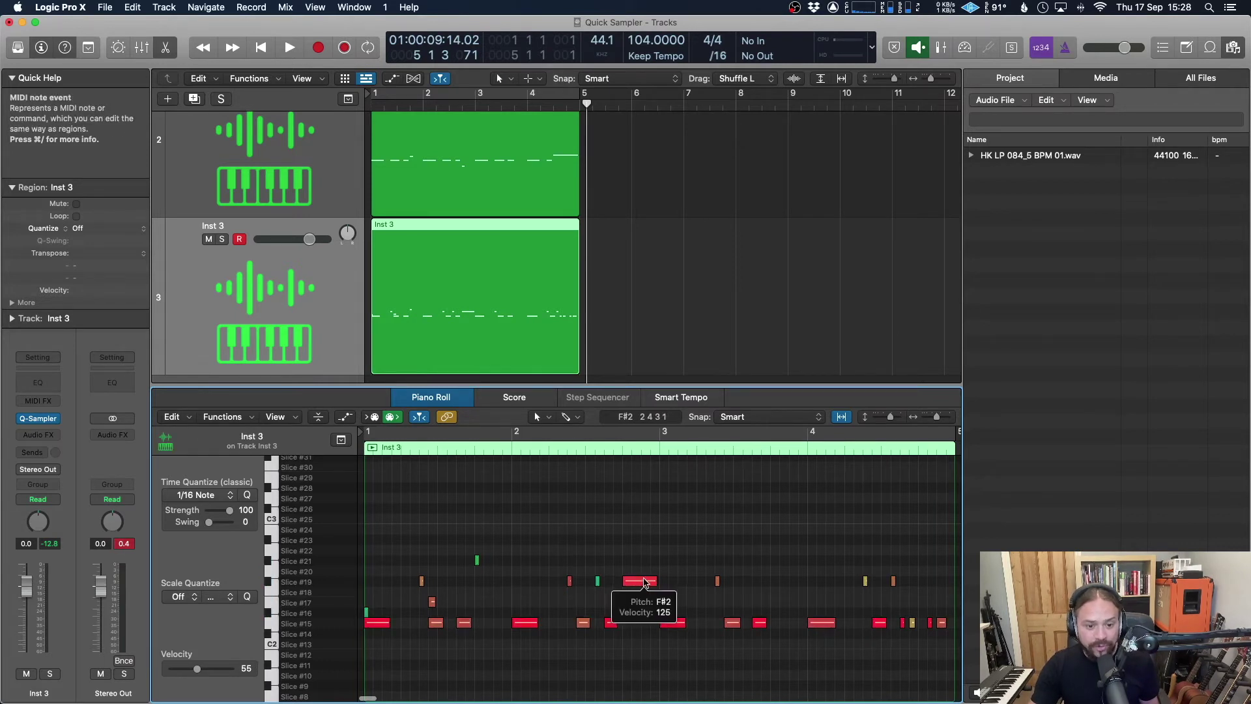
pyautogui.hscroll(5, 652, 587)
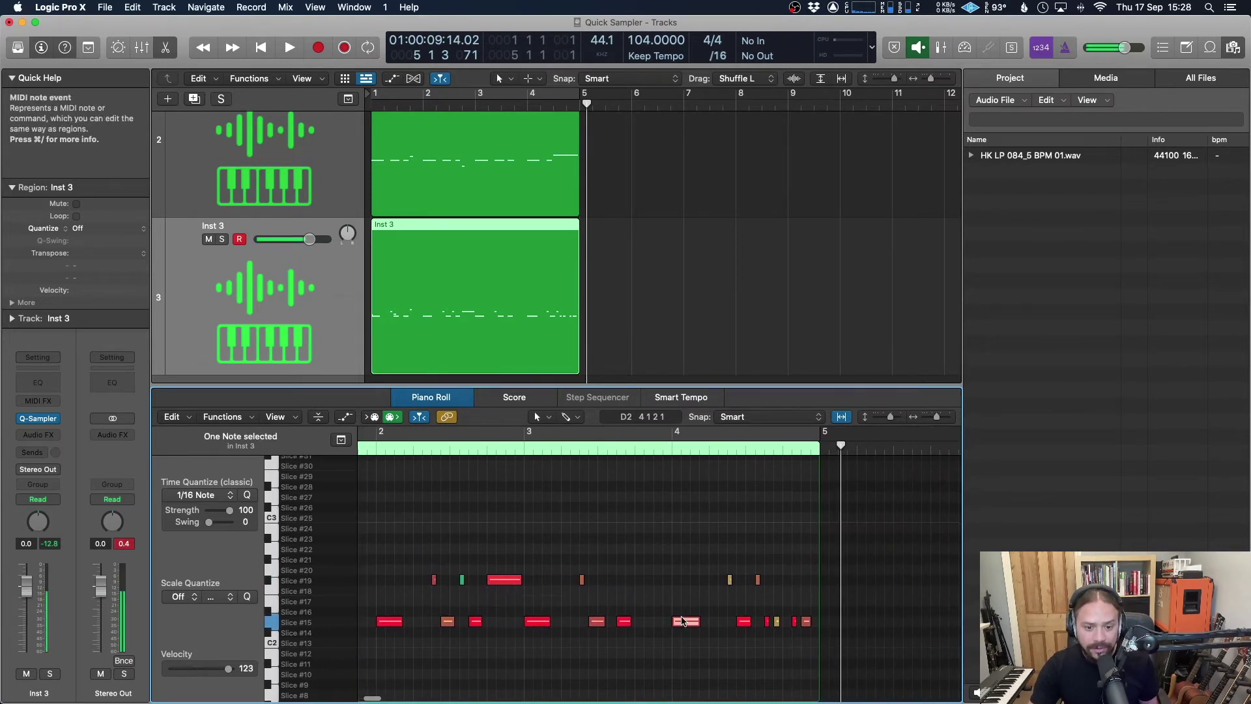
pyautogui.moveTo(682, 622)
pyautogui.mouseDown()
pyautogui.moveTo(693, 538)
pyautogui.moveTo(684, 633)
pyautogui.moveTo(685, 622)
pyautogui.mouseUp()
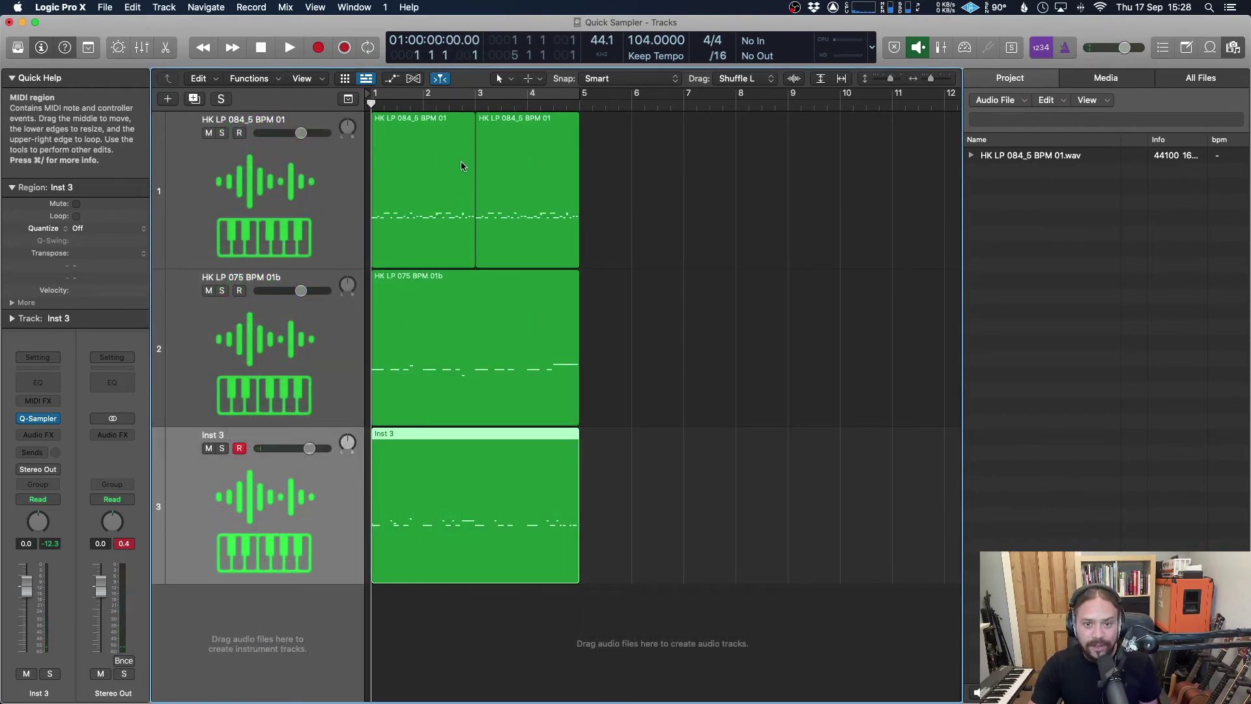
# - Shrink the track lanes, play back all three tracks, and return the playhead to bar 1
pyautogui.press('super+Up')
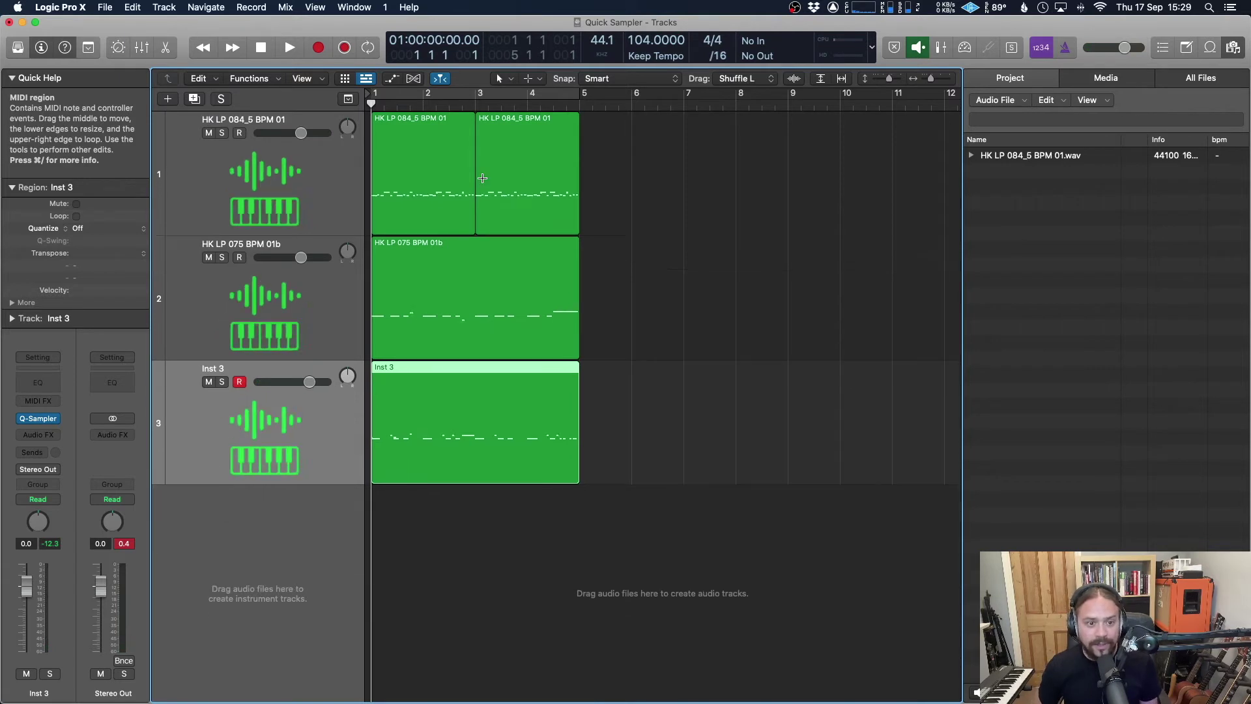
pyautogui.press('space')
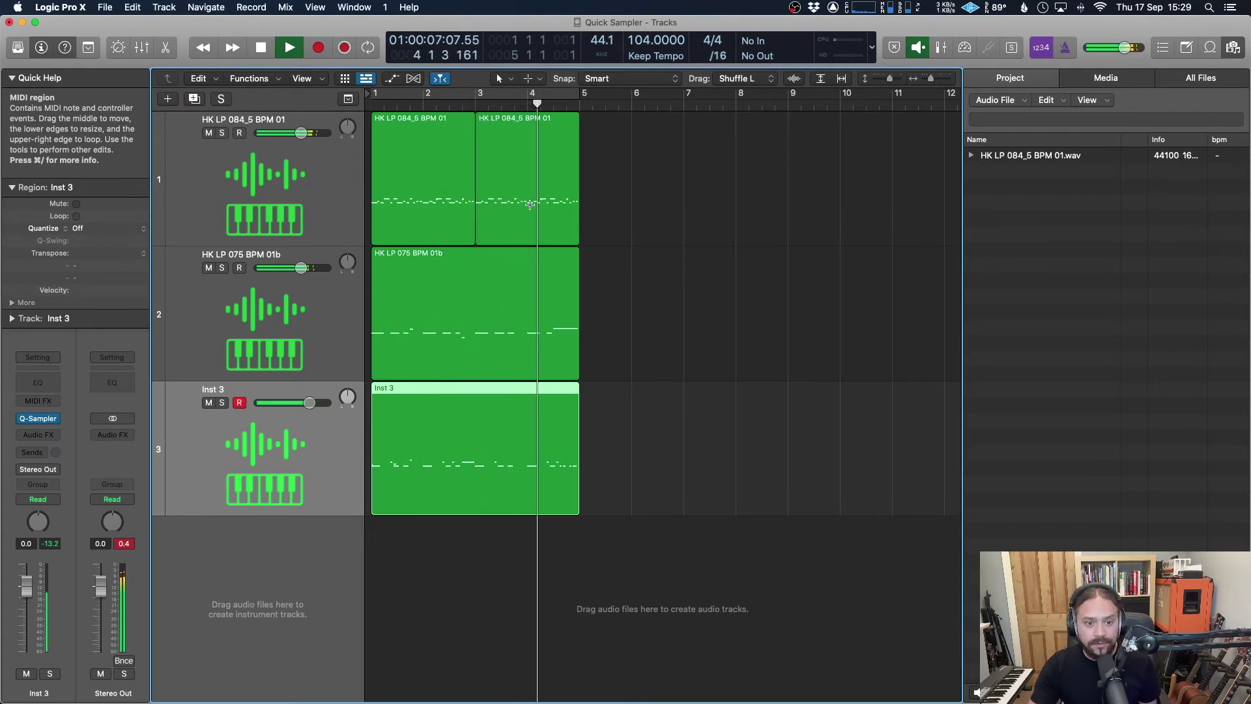
pyautogui.press('space')
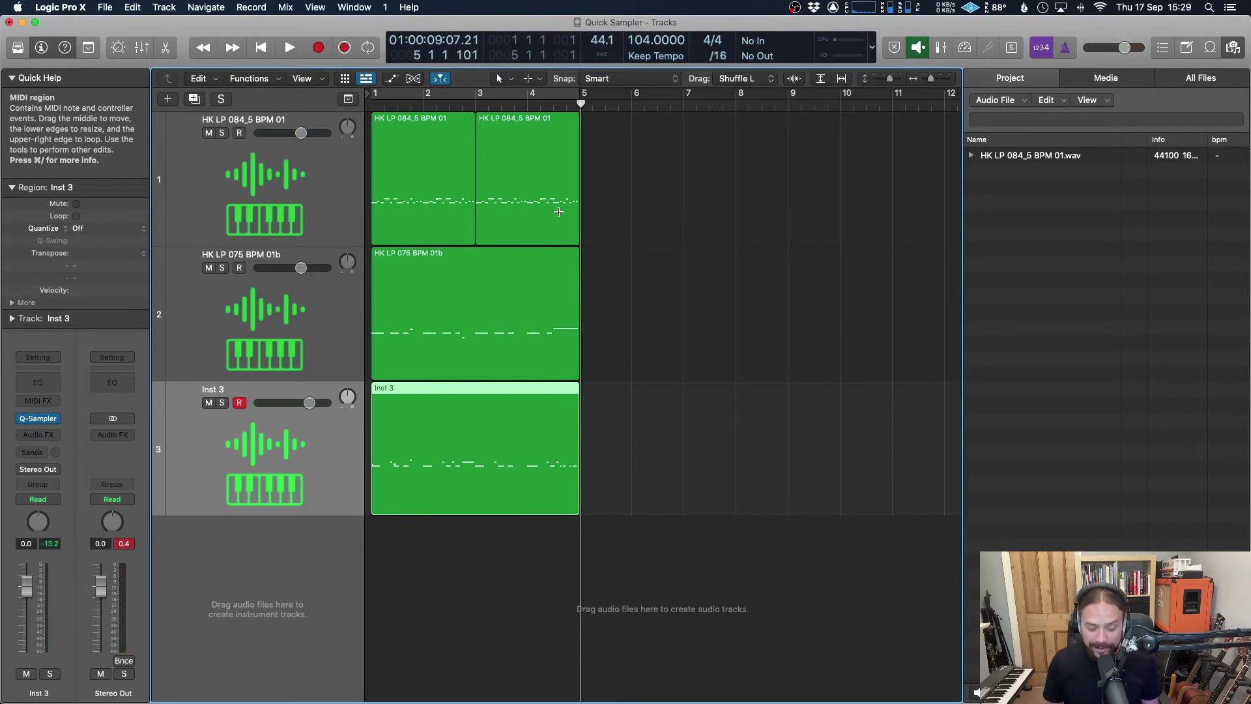
pyautogui.press('Return')
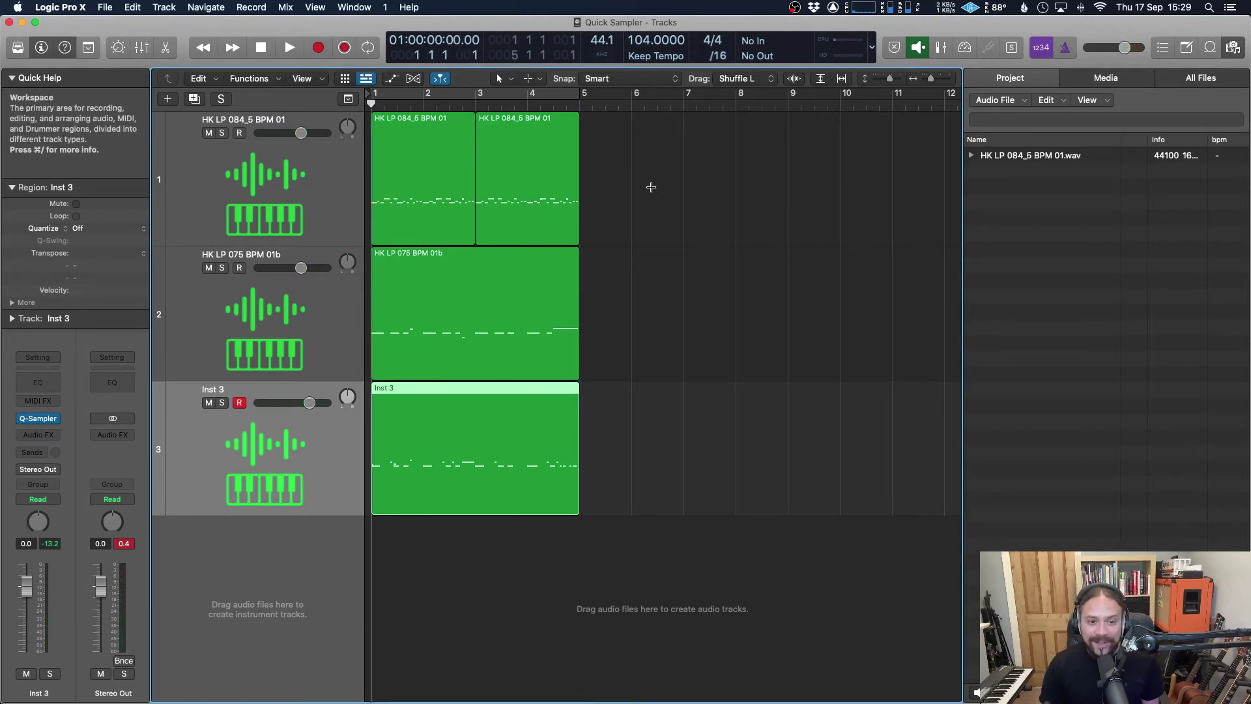
pyautogui.press('super+Up')
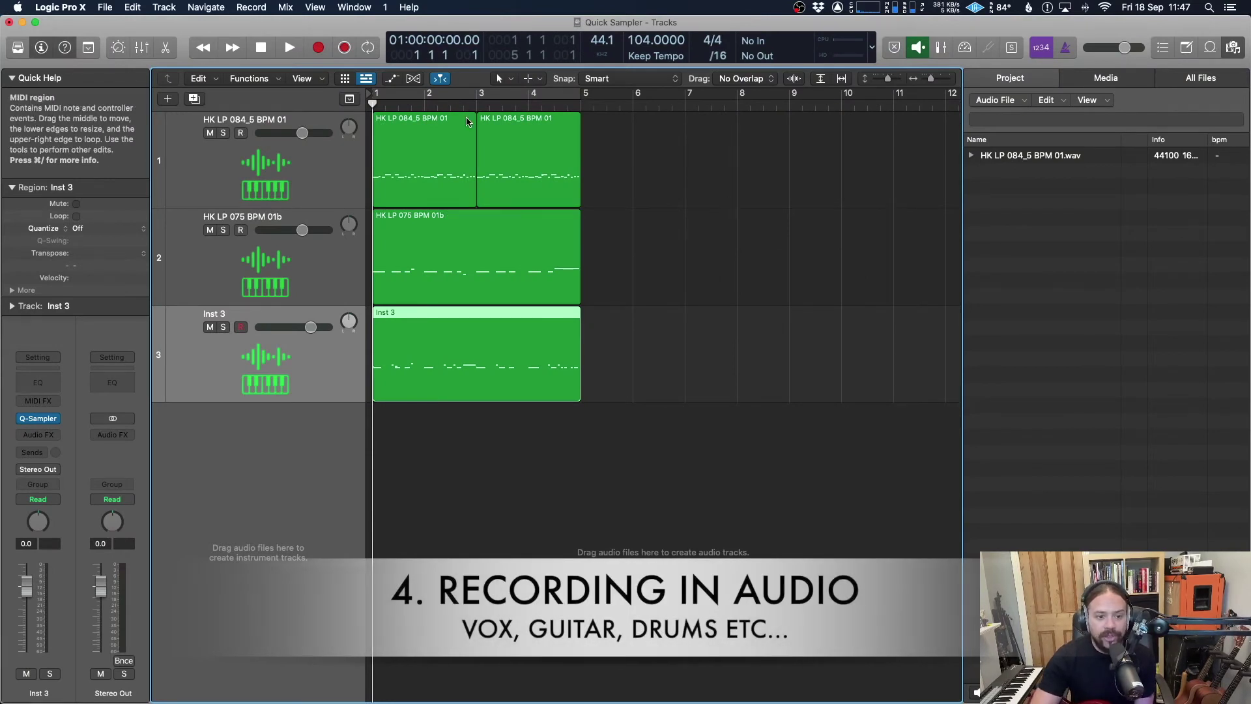
# - Add software instrument track Inst 4 with a mono Quick Sampler
pyautogui.hscroll(1, 404, 248)
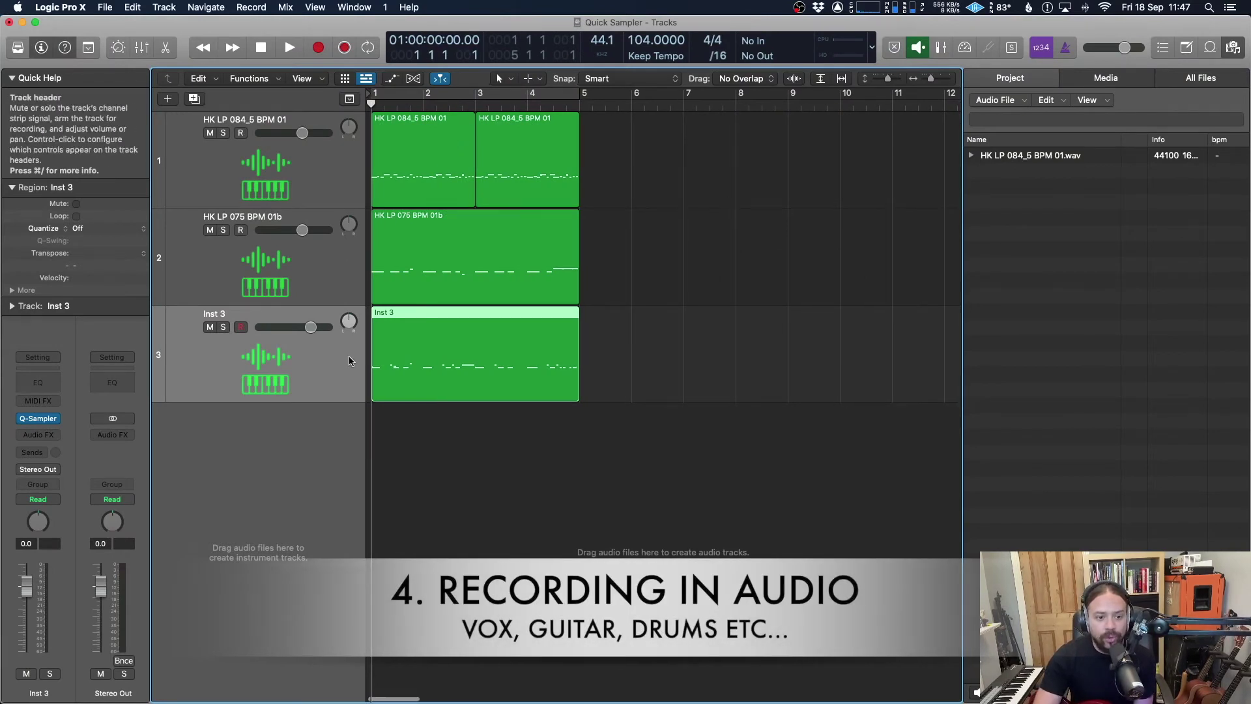
pyautogui.rightClick(284, 447)
pyautogui.click(284, 455)
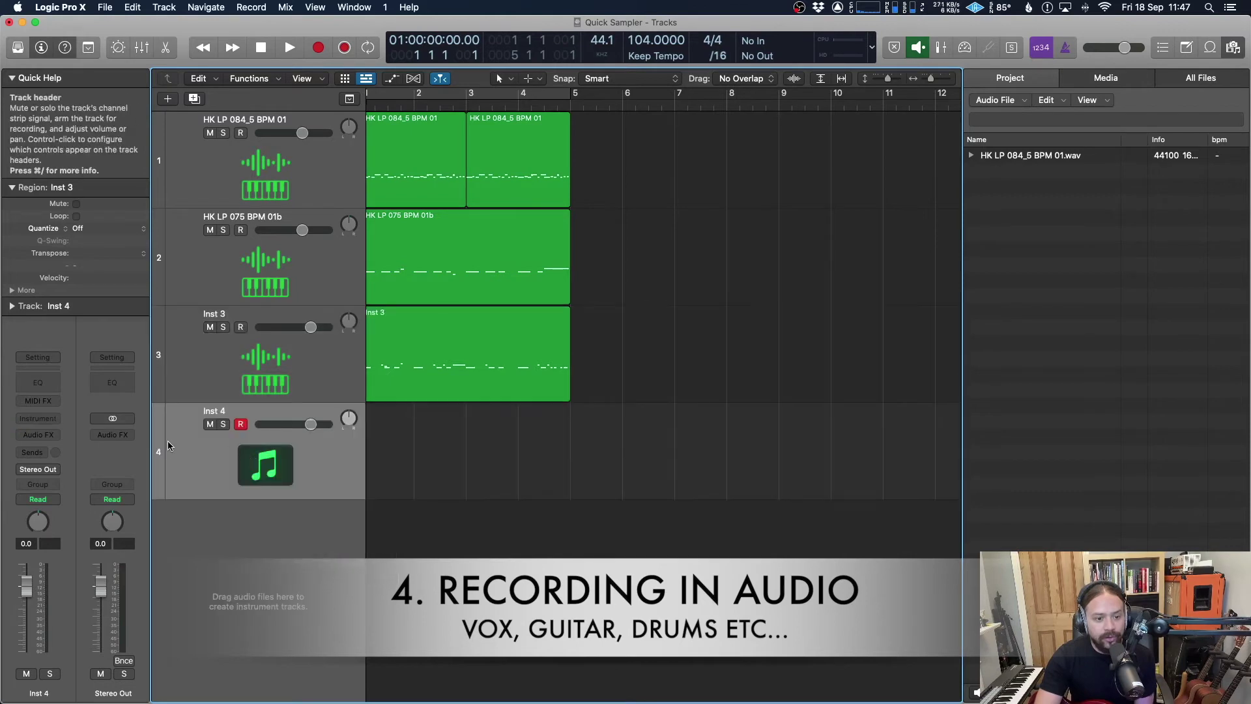
pyautogui.click(38, 418)
pyautogui.moveTo(68, 459)
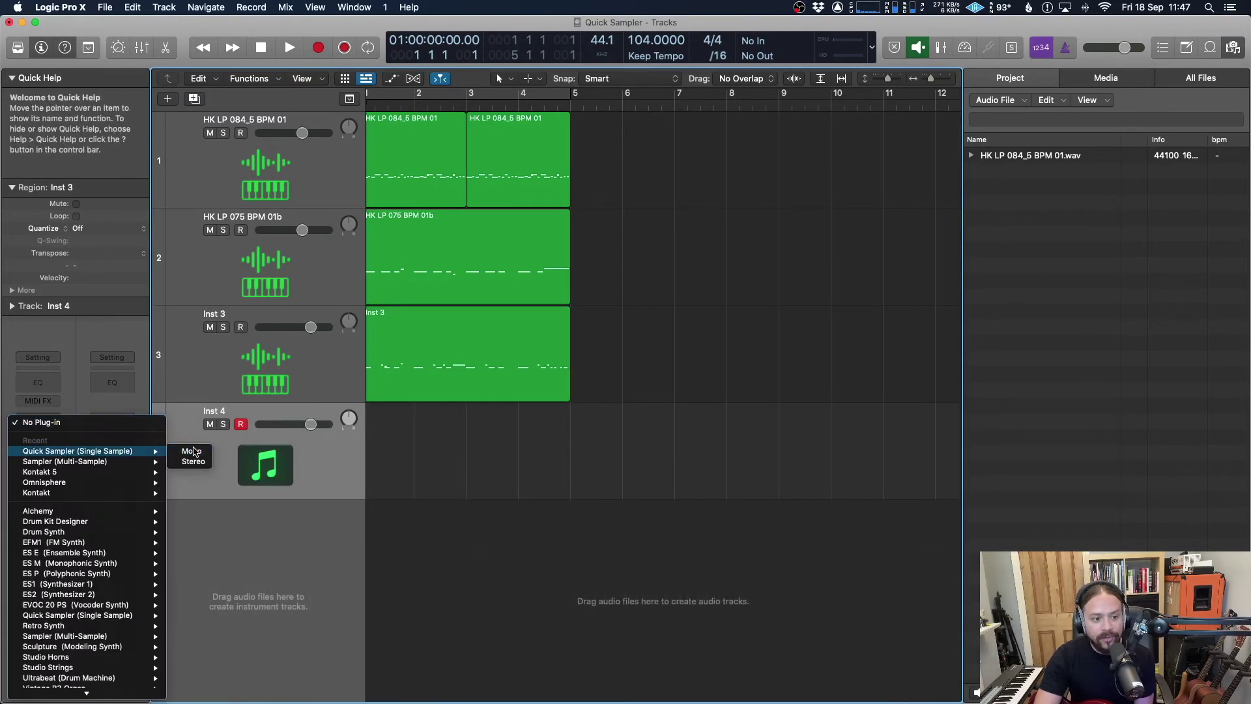
pyautogui.click(194, 451)
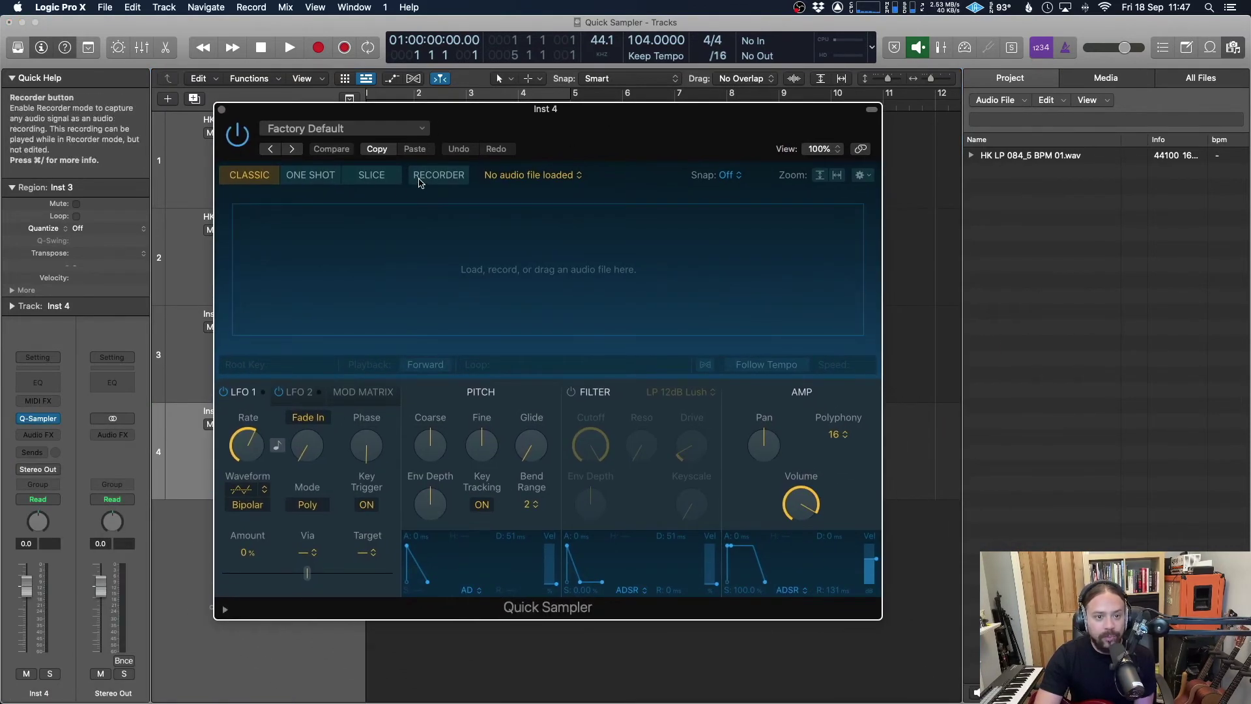
# - Put Inst 4's sampler in Recorder mode with Input 9 (S/PDIF L) and monitoring on
pyautogui.click(445, 179)
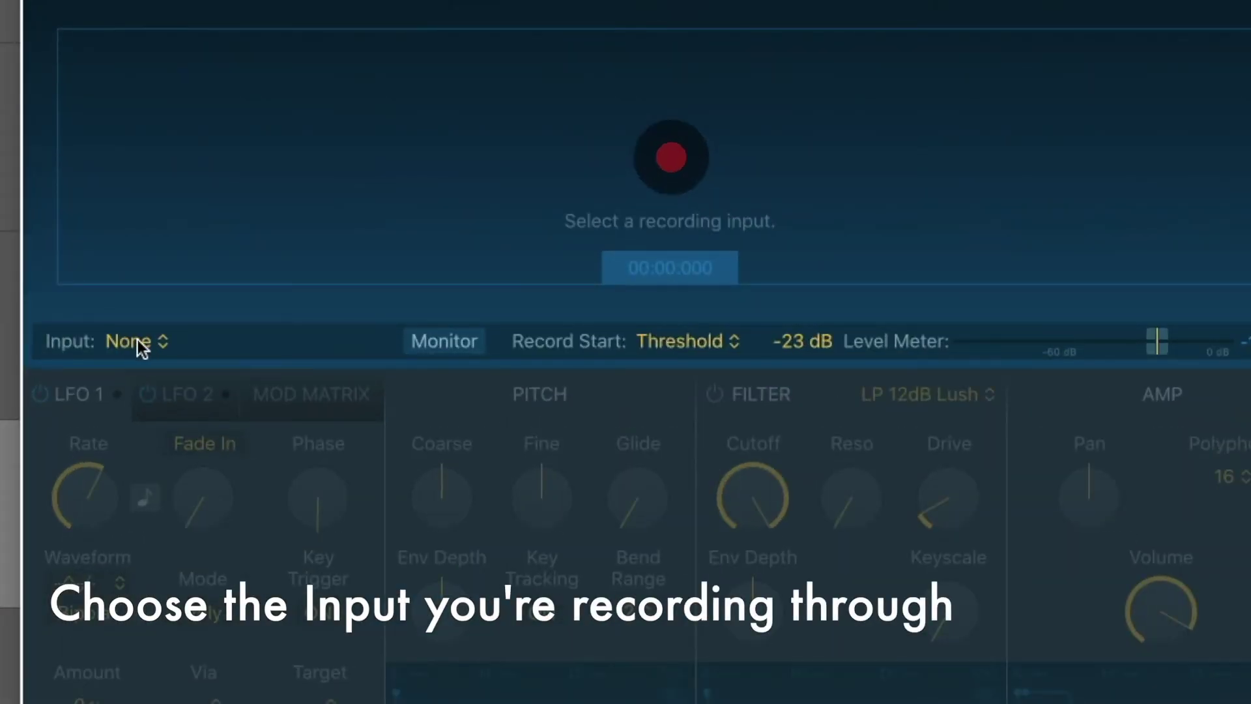
pyautogui.click(146, 339)
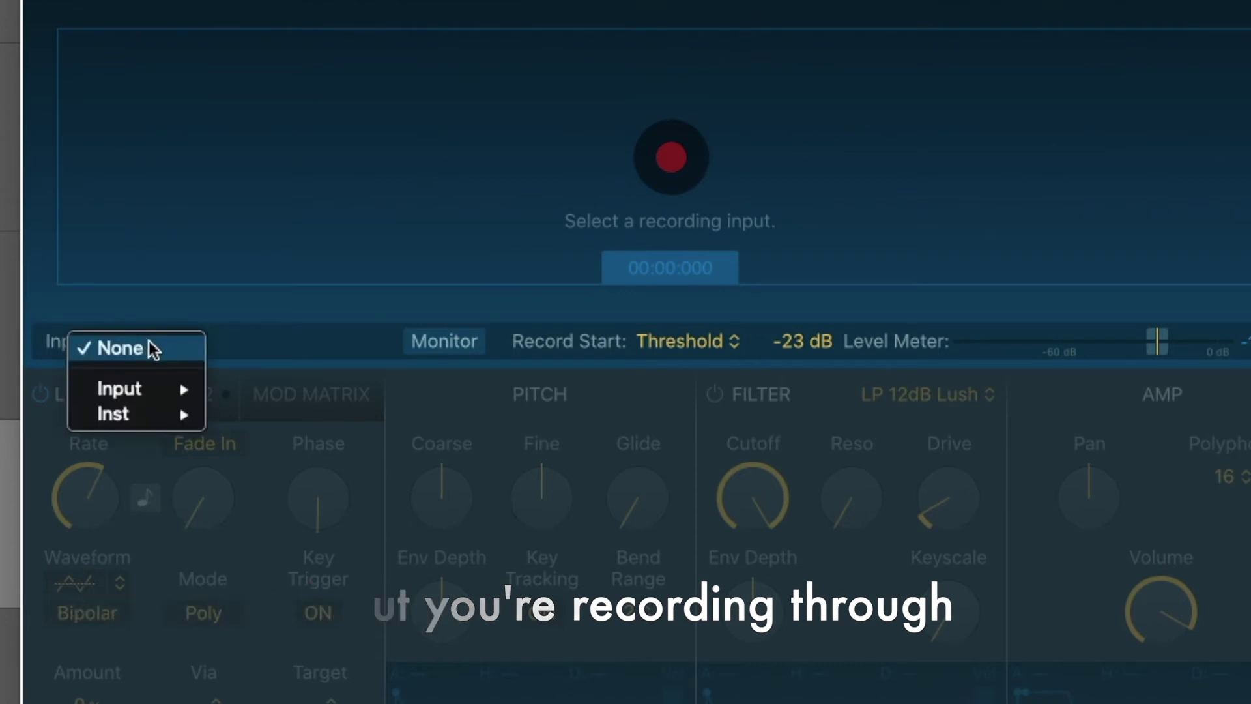
pyautogui.moveTo(157, 388)
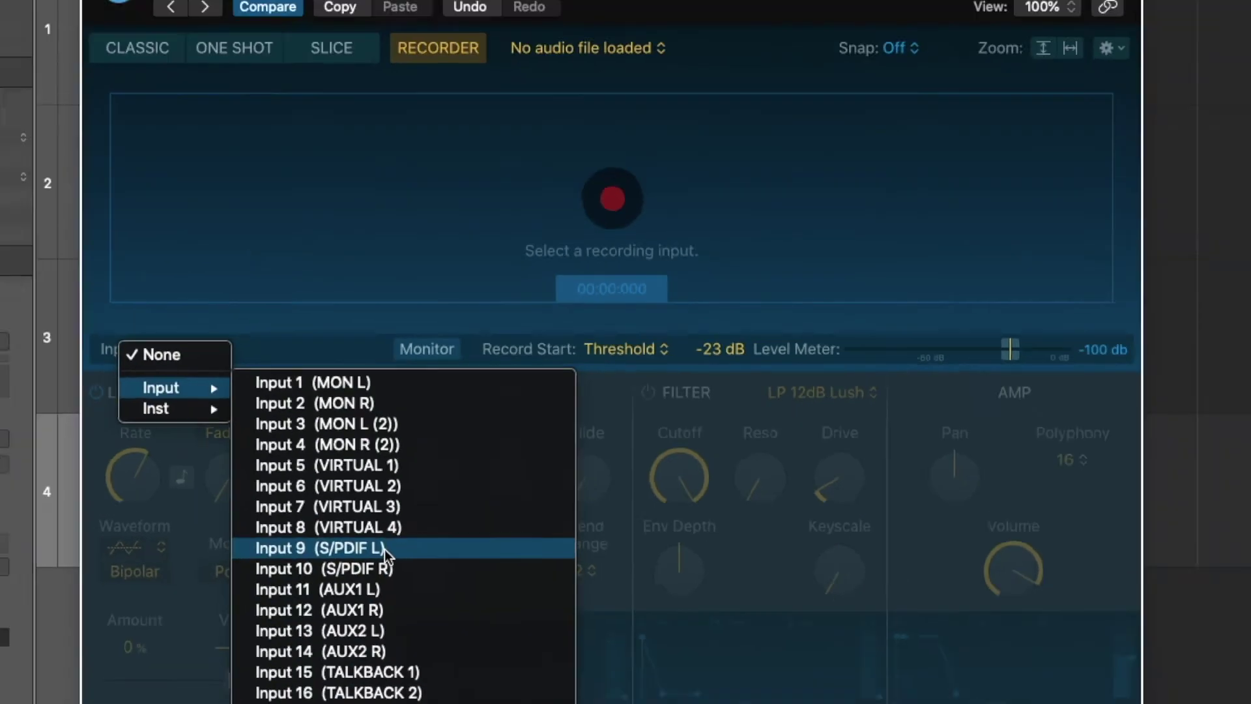
pyautogui.click(393, 585)
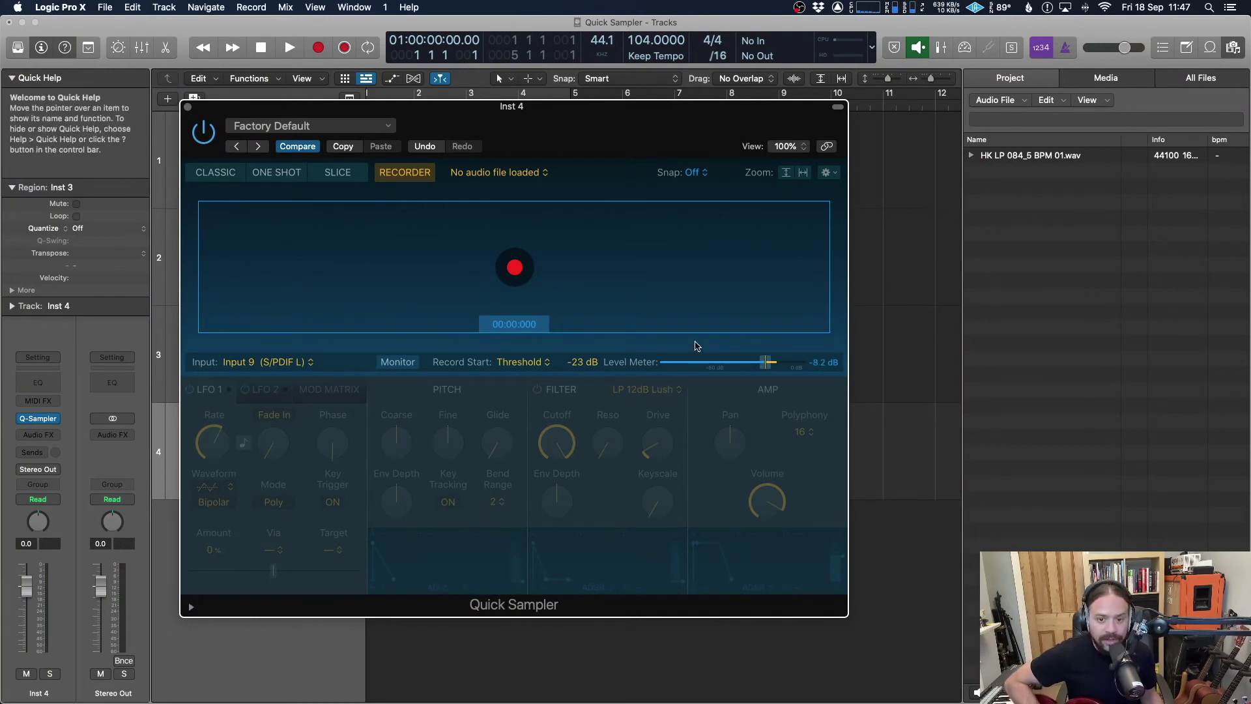
pyautogui.click(400, 363)
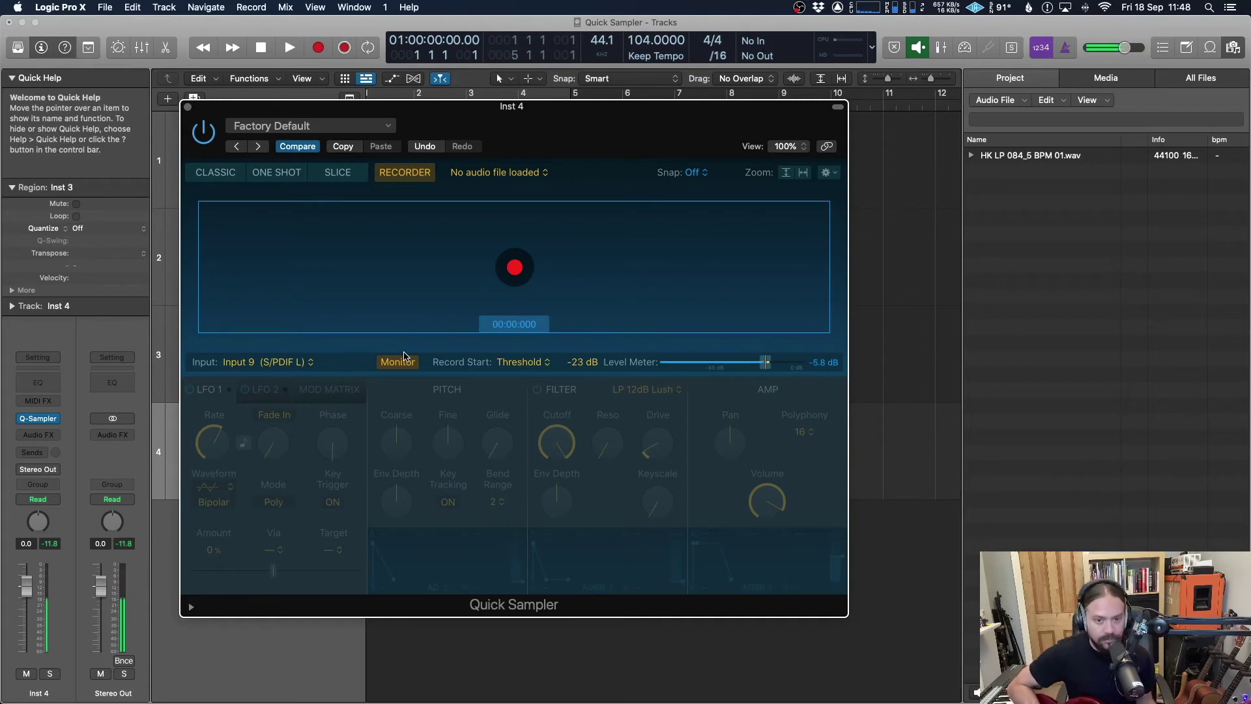
pyautogui.moveTo(520, 198); pyautogui.dragTo(841, 250)
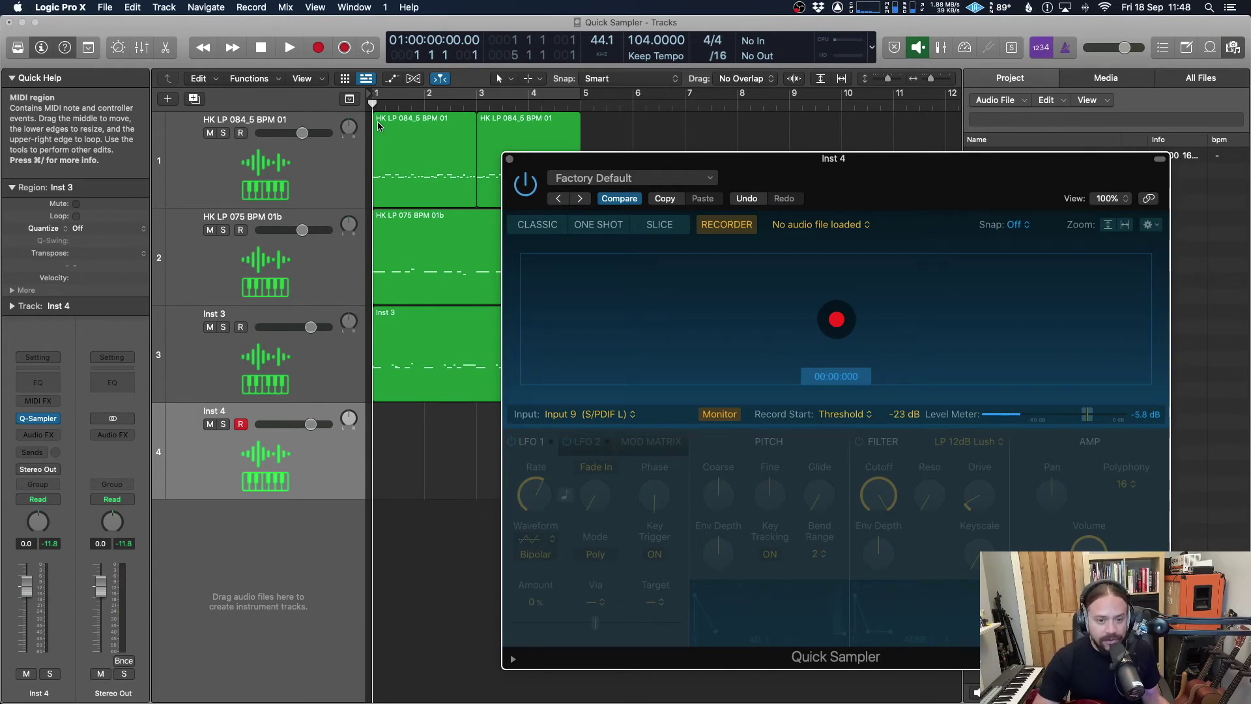
pyautogui.moveTo(897, 176); pyautogui.dragTo(665, 124)
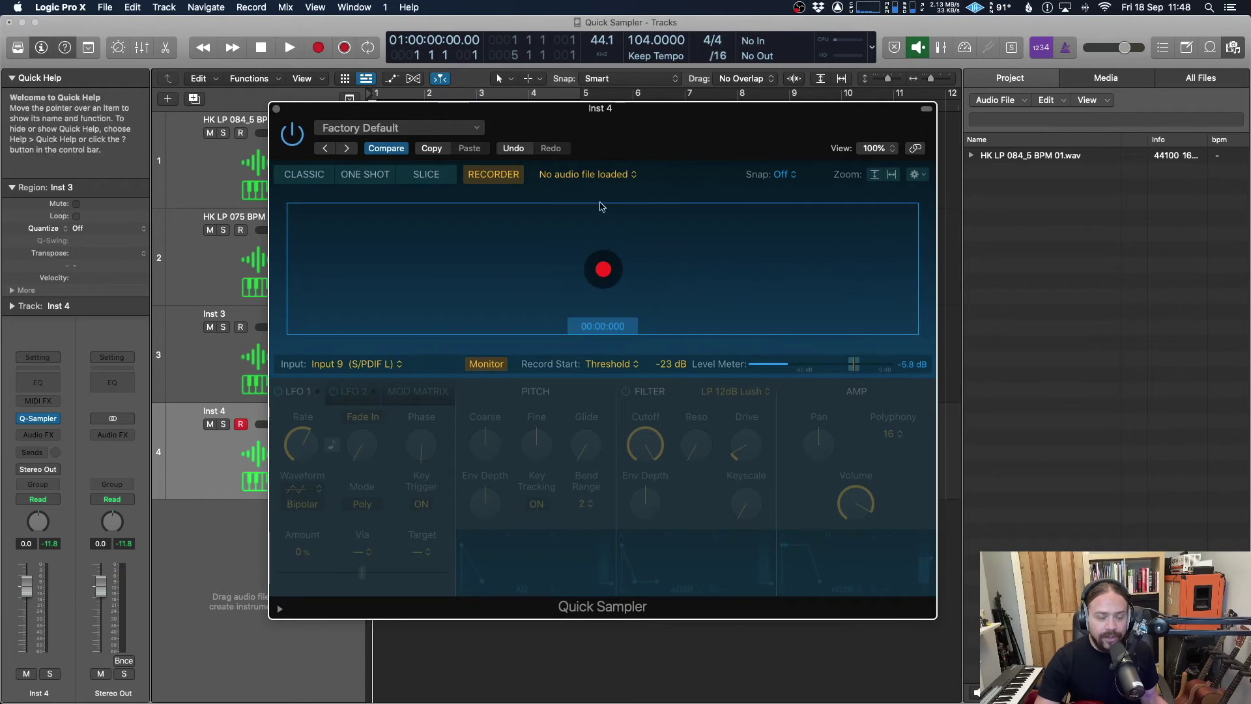
pyautogui.moveTo(636, 117); pyautogui.dragTo(571, 205)
pyautogui.click(633, 106)
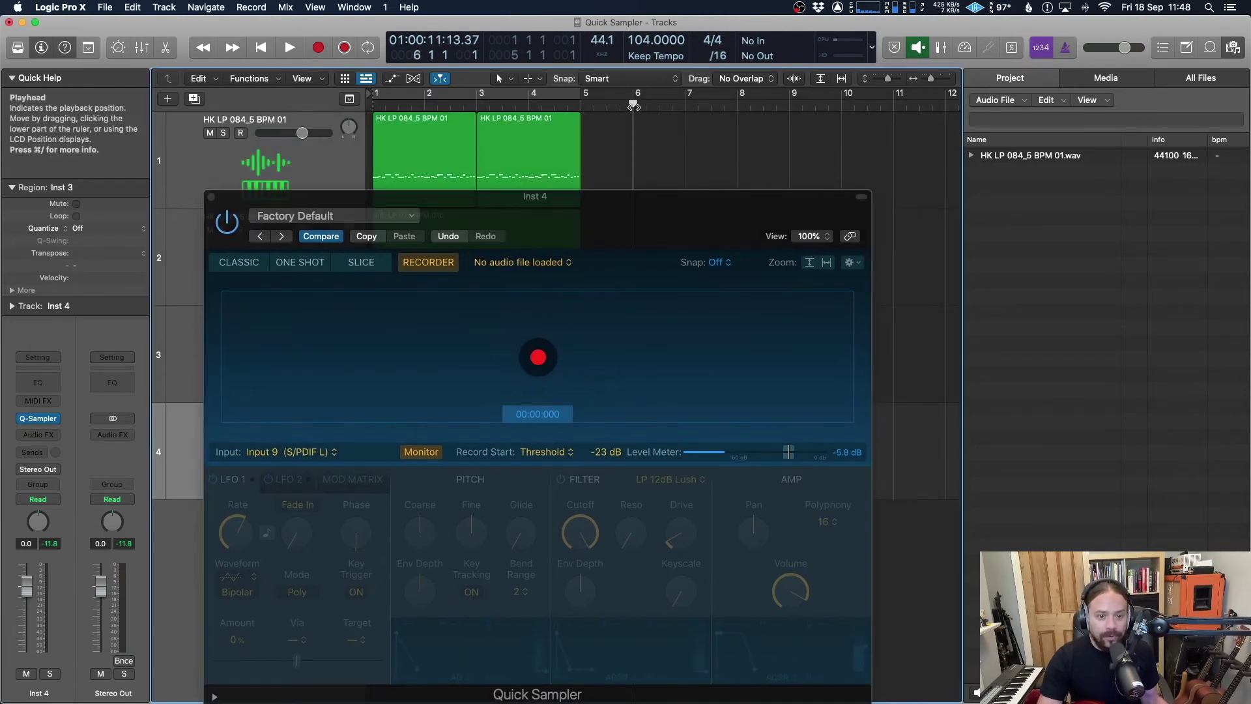
# - Record a guitar phrase into Inst 4's Quick Sampler, loading it as 'My Sample#8.aif'
pyautogui.click(538, 359)
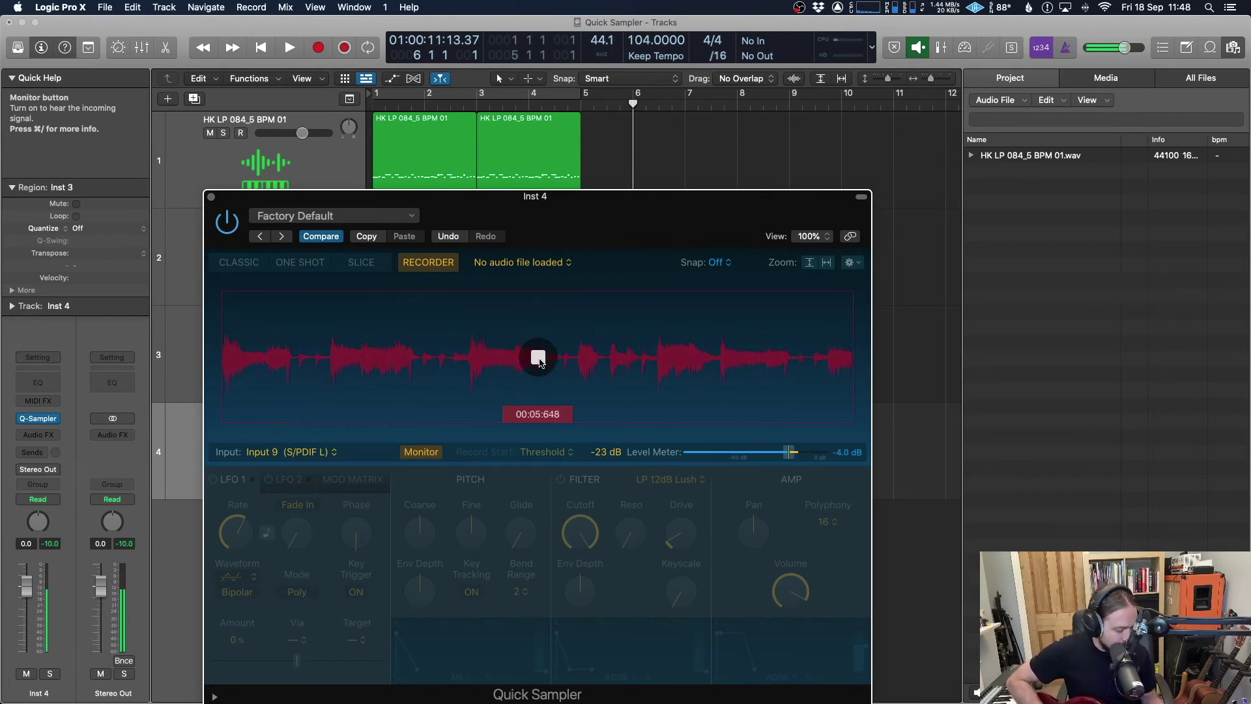
pyautogui.click(539, 362)
pyautogui.moveTo(472, 197); pyautogui.dragTo(465, 151)
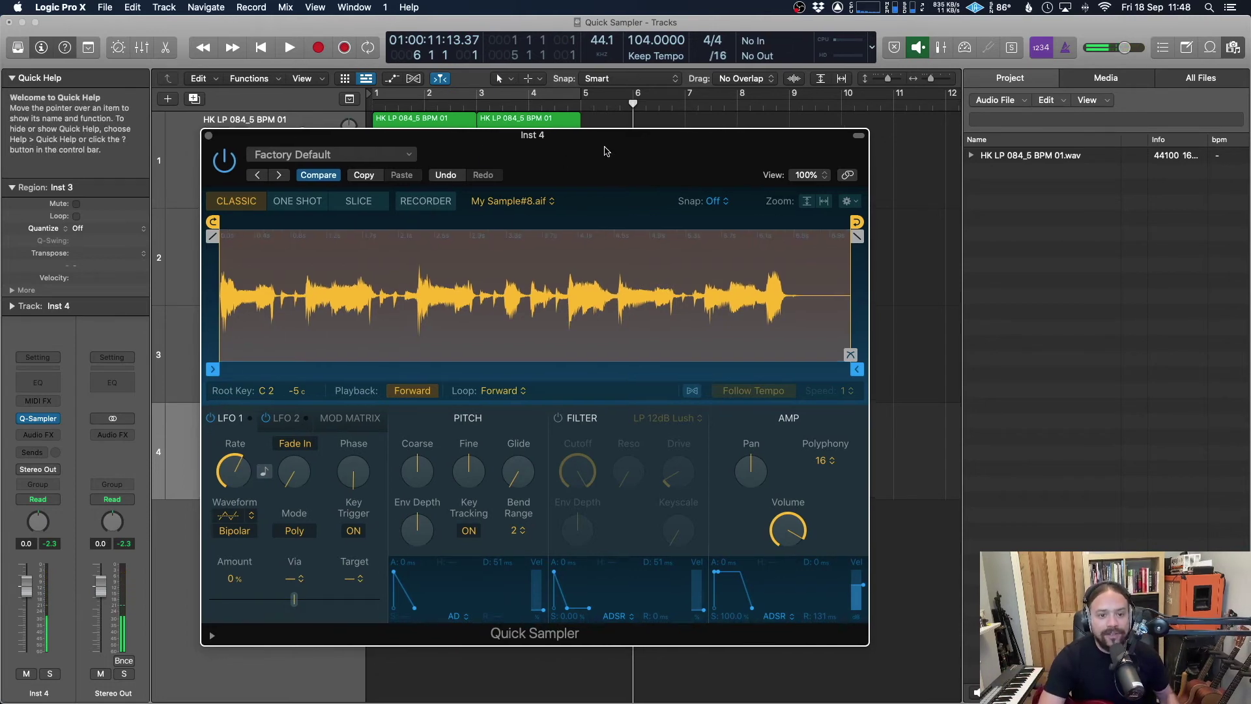
# - Slice 'My Sample#8.aif' by transients from C1, close the sampler, and return to bar 1
pyautogui.moveTo(361, 210); pyautogui.dragTo(334, 205)
pyautogui.click(329, 200)
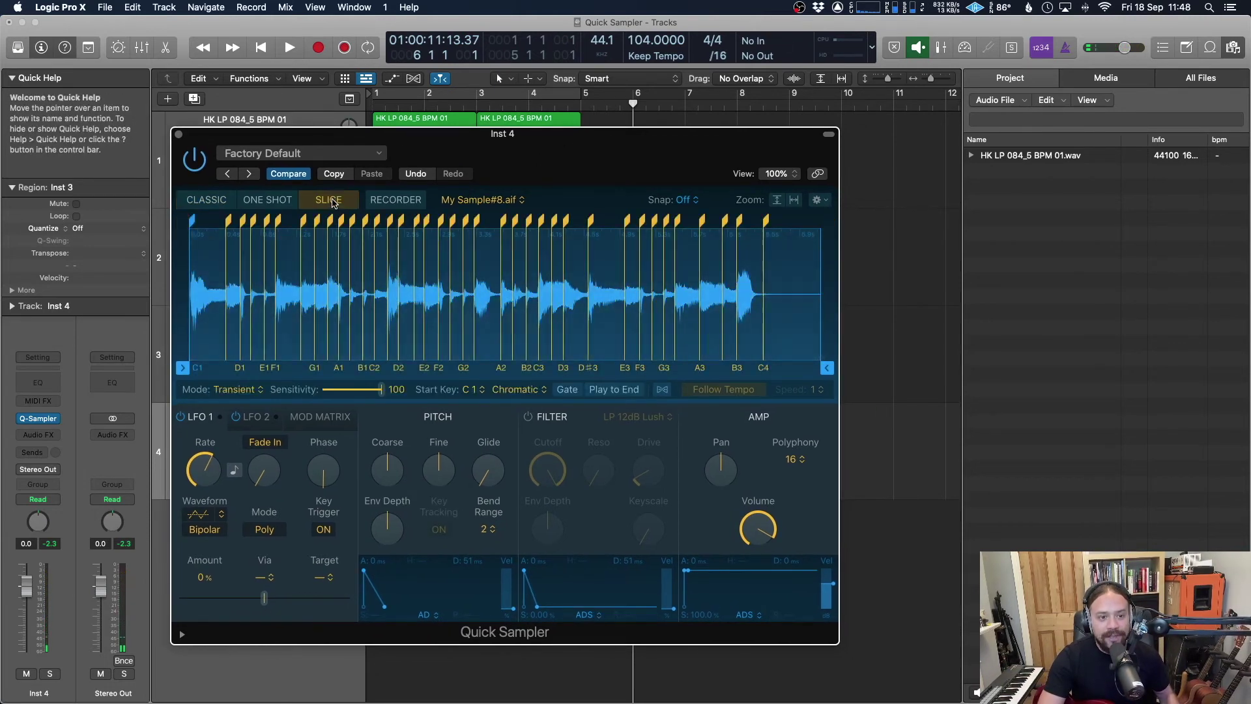
pyautogui.moveTo(556, 159); pyautogui.dragTo(535, 152)
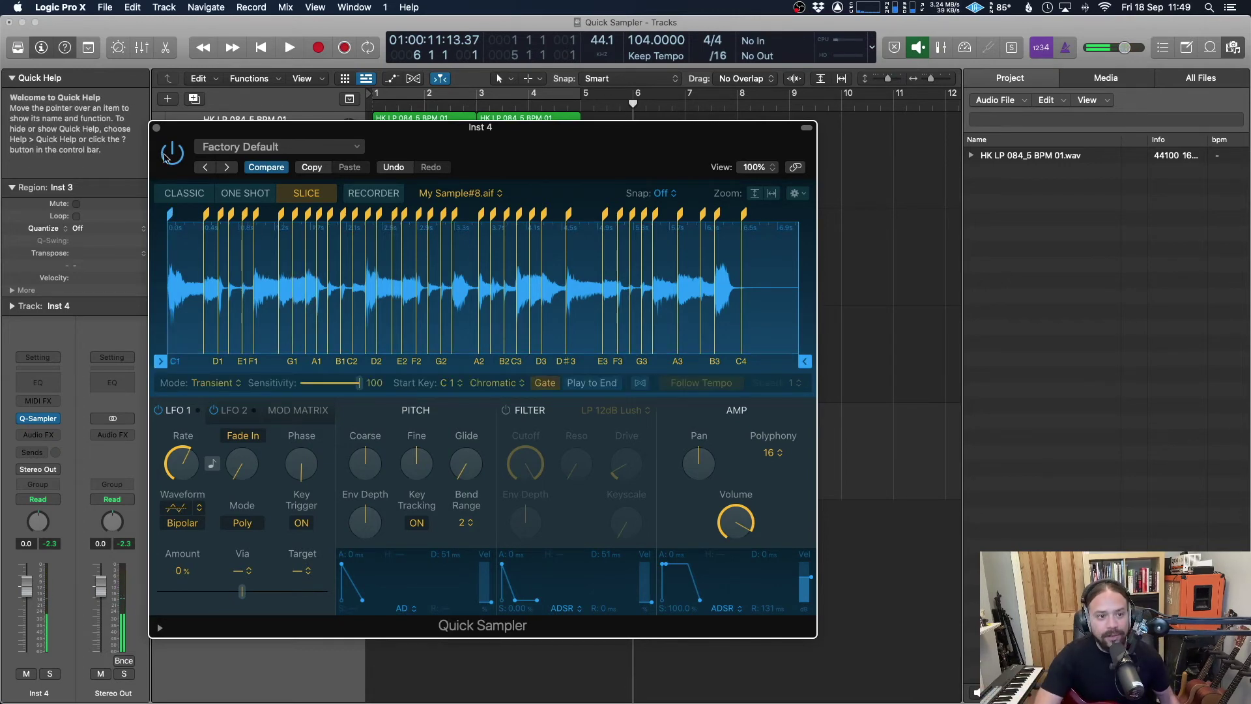
pyautogui.press('super+w')
pyautogui.press('Return')
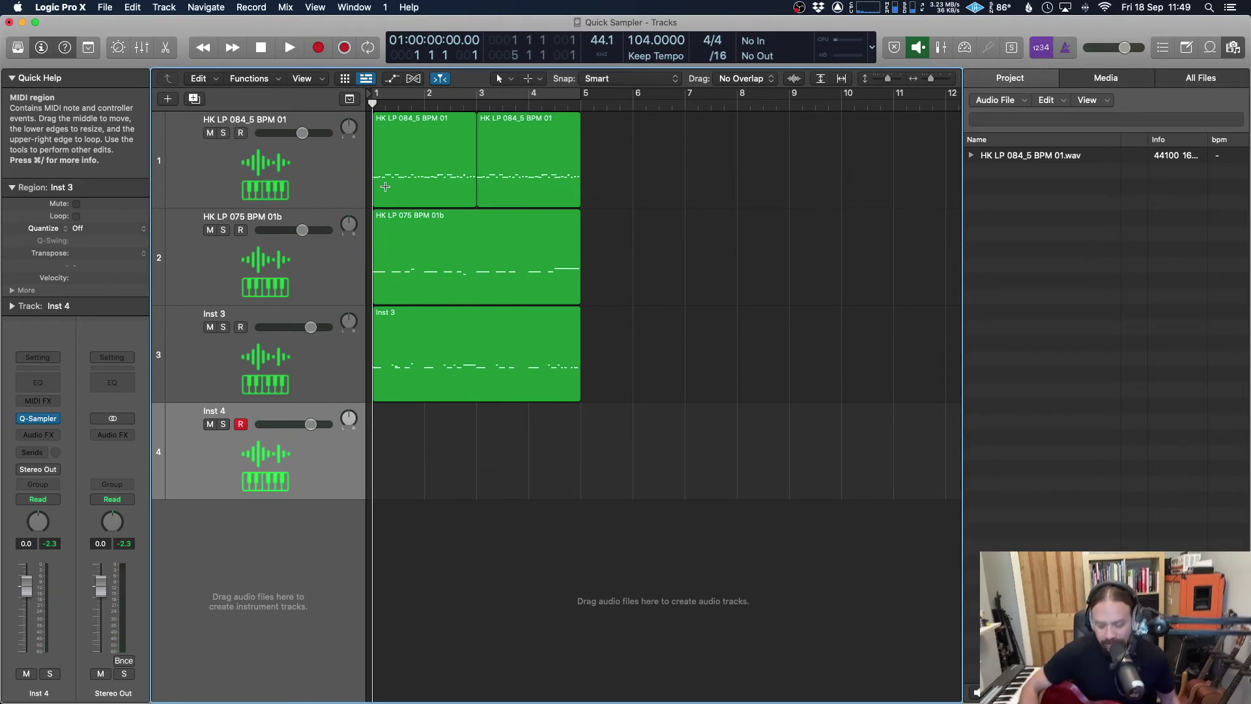
# - Record a MIDI slice pattern on Inst 4 and check it in the Piano Roll
pyautogui.press('r')
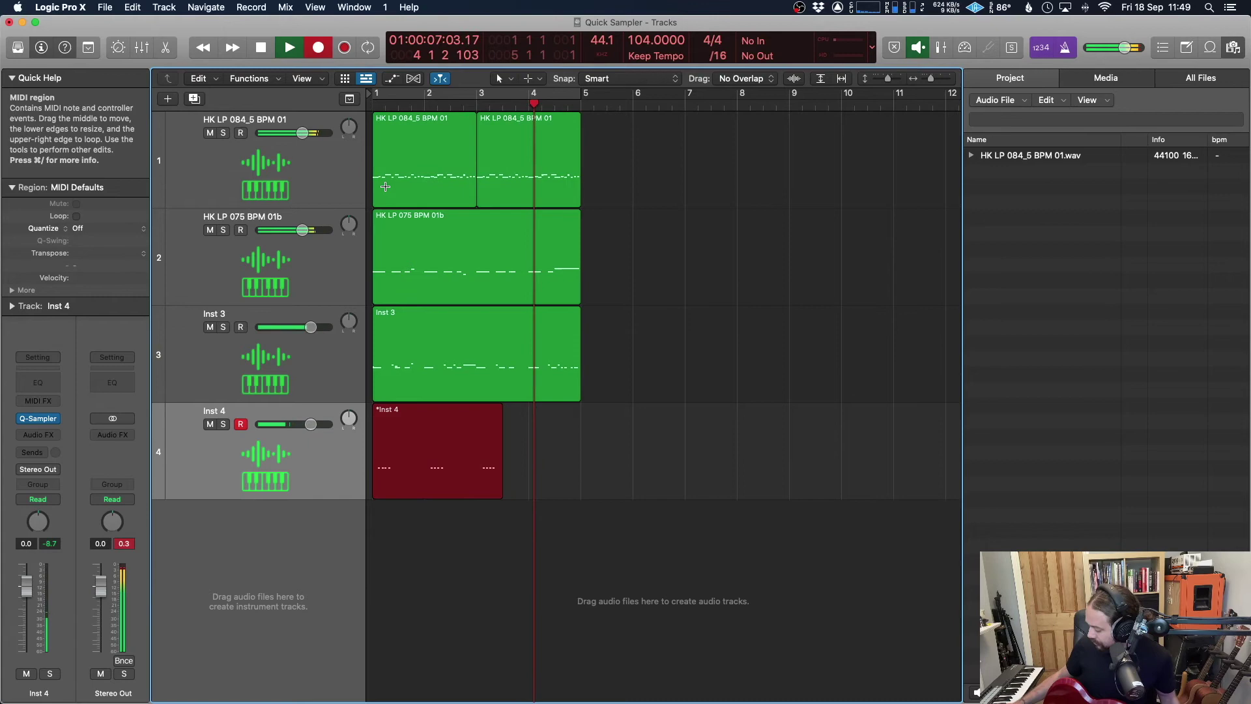
pyautogui.press('space')
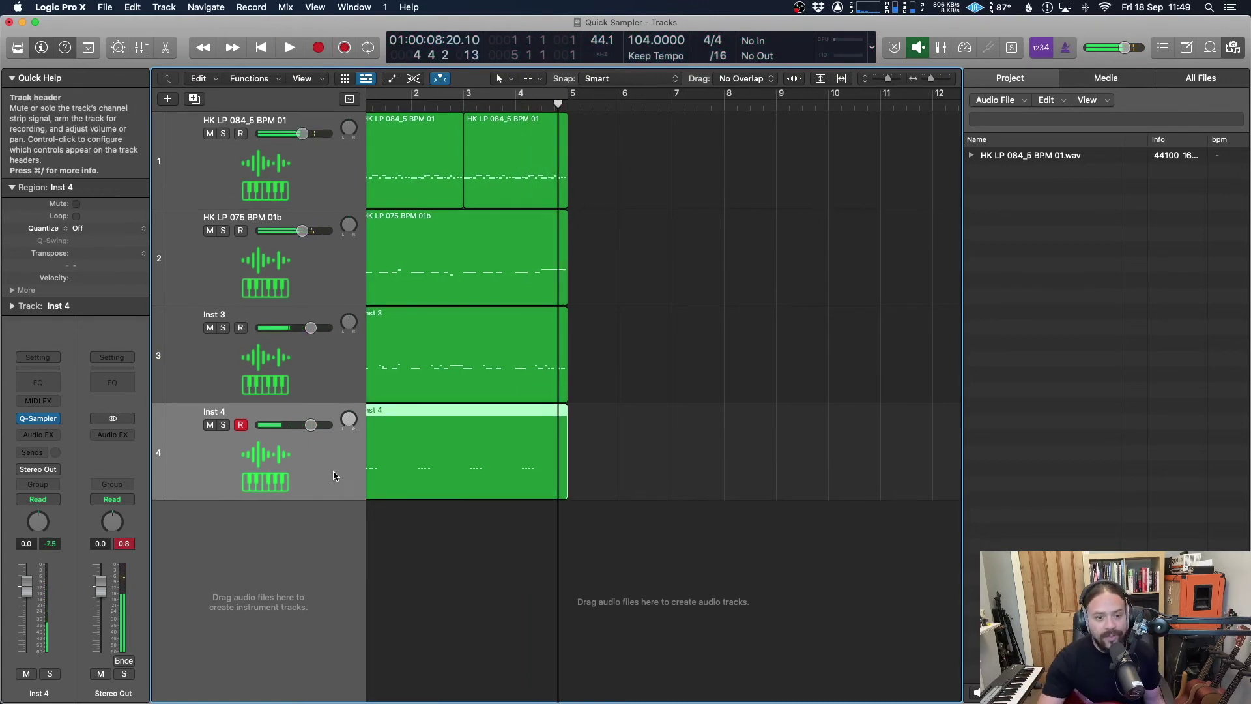
pyautogui.doubleClick(417, 449)
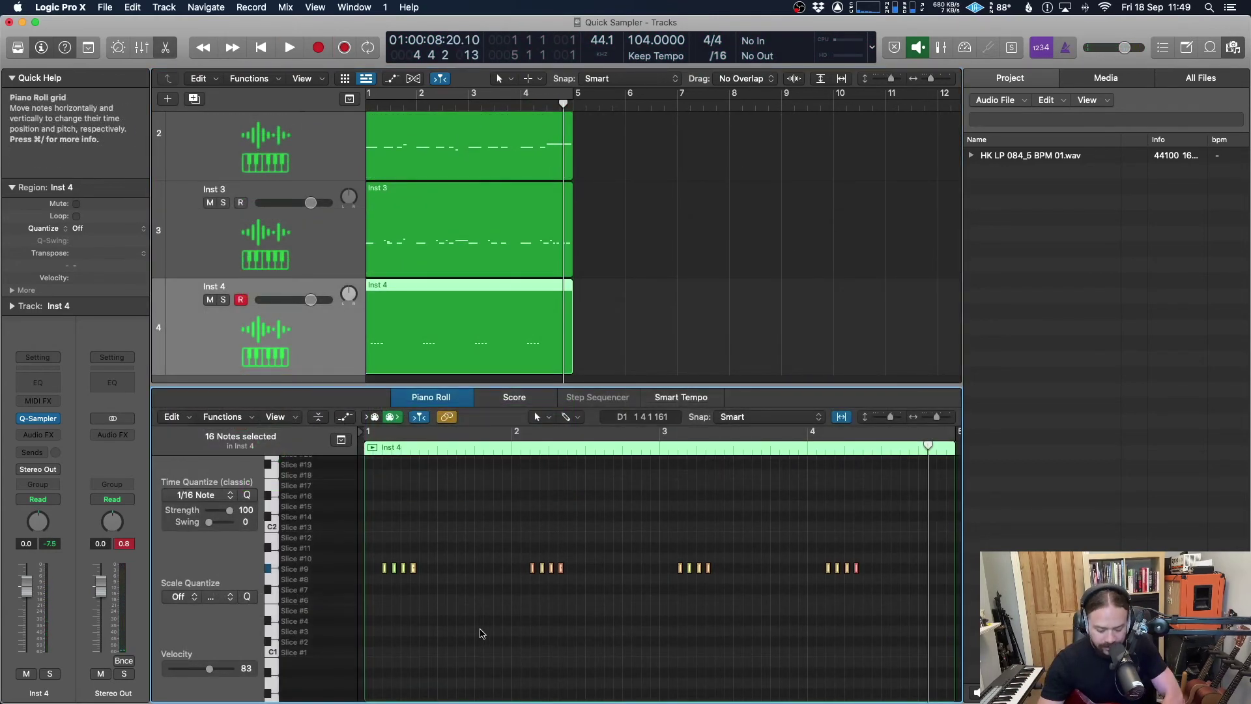
pyautogui.press('e')
# - Loop bars 1–5, play all tracks, and lower the Inst 4 fader to -3.1 dB
pyautogui.press('c')
pyautogui.press('space')
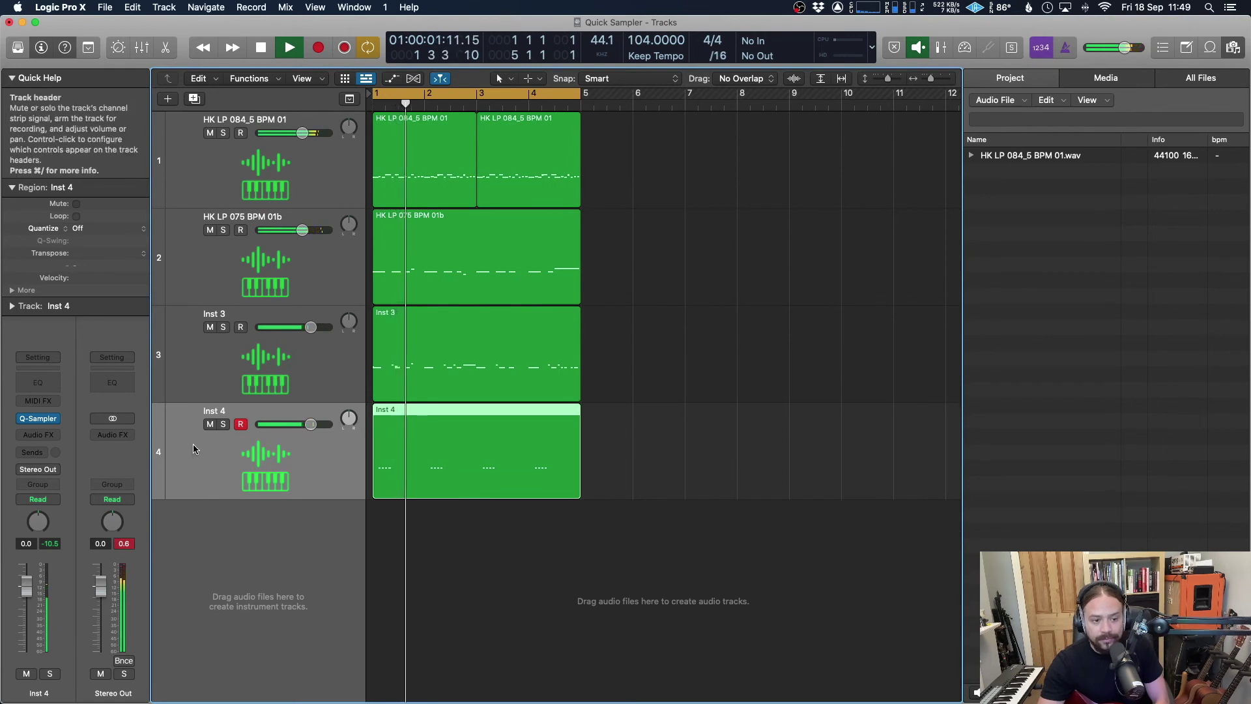
pyautogui.moveTo(24, 542); pyautogui.dragTo(17, 548)
pyautogui.press('space')
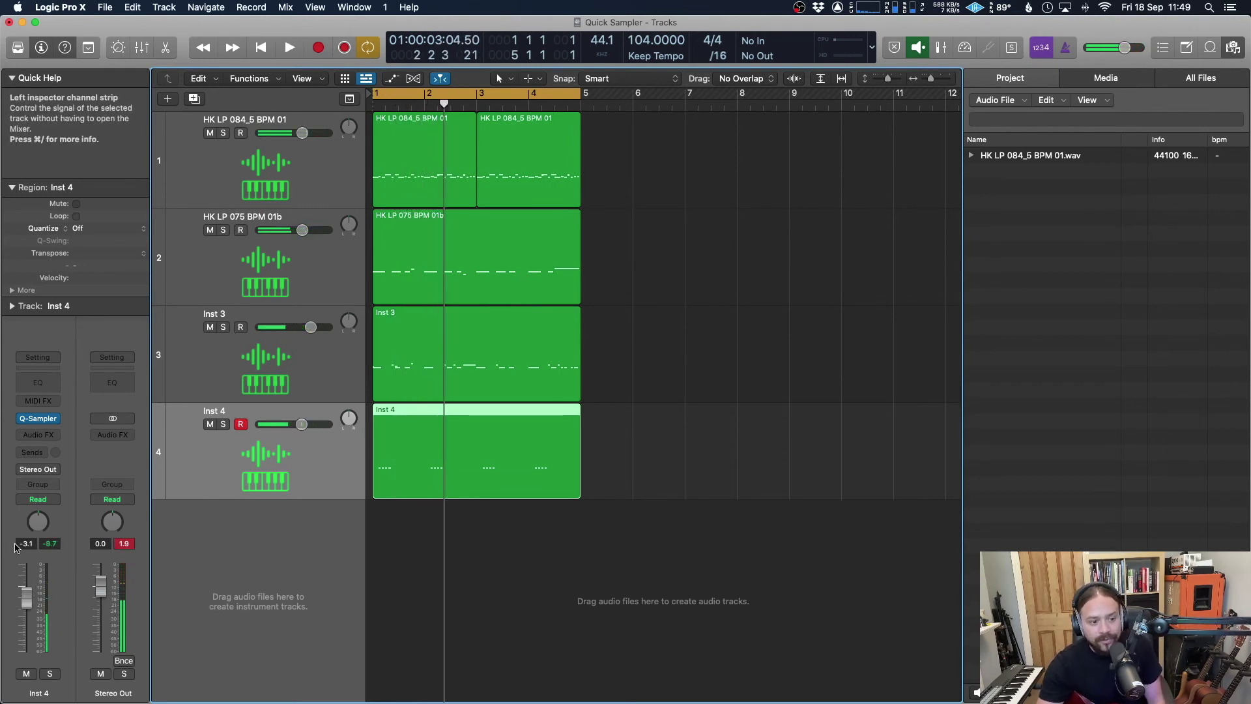
# - Insert a mono Amp Designer on Inst 4 with the Brown Stack Crunch preset and Gain lowered to about 1
pyautogui.click(39, 435)
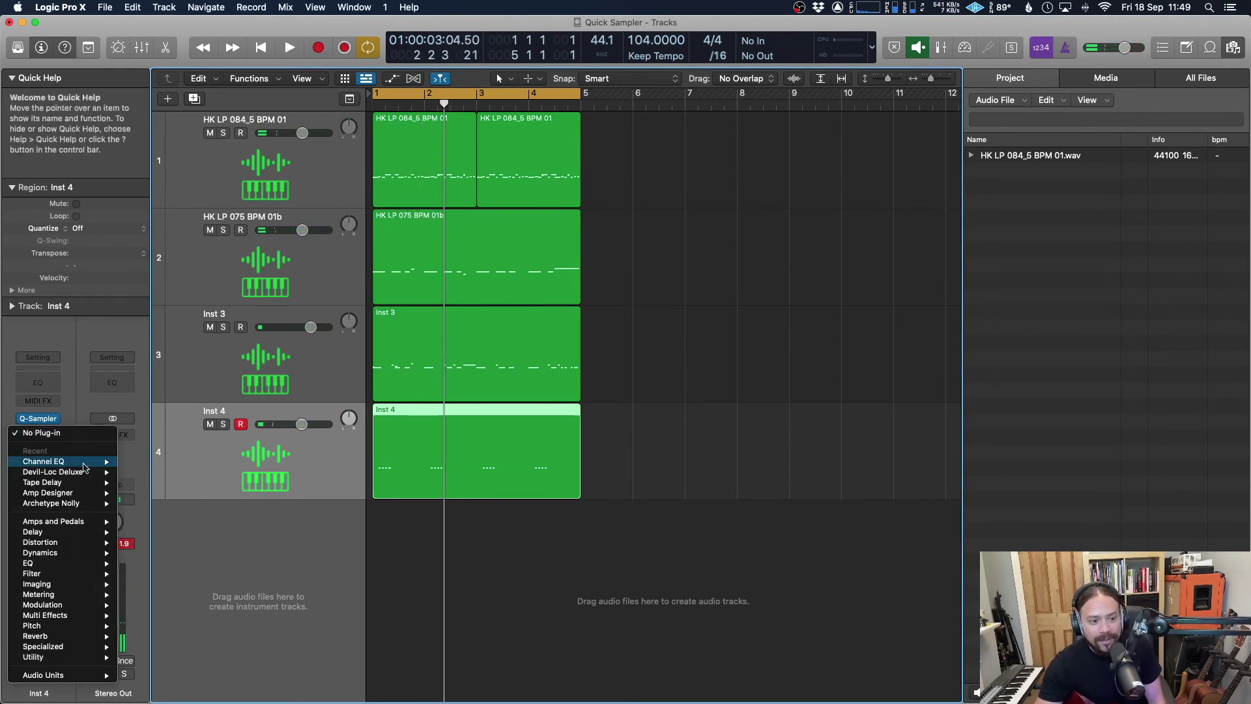
pyautogui.moveTo(87, 494)
pyautogui.click(141, 493)
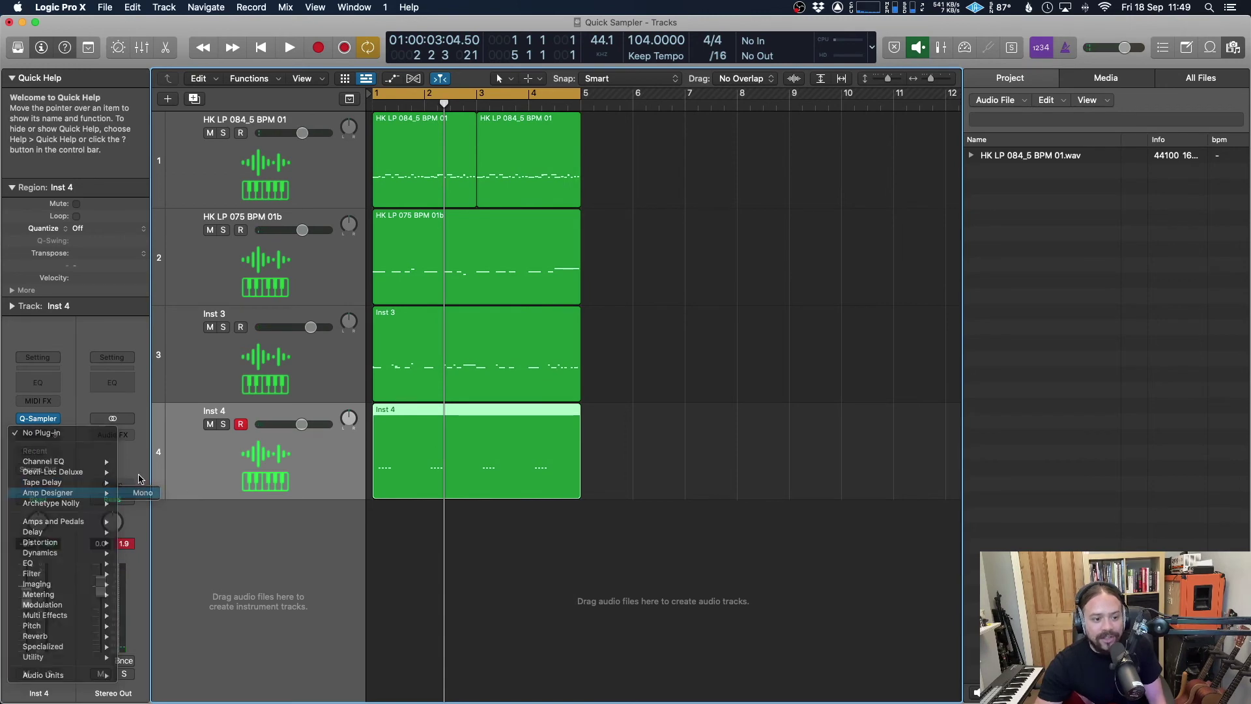
pyautogui.press('space')
pyautogui.click(520, 201)
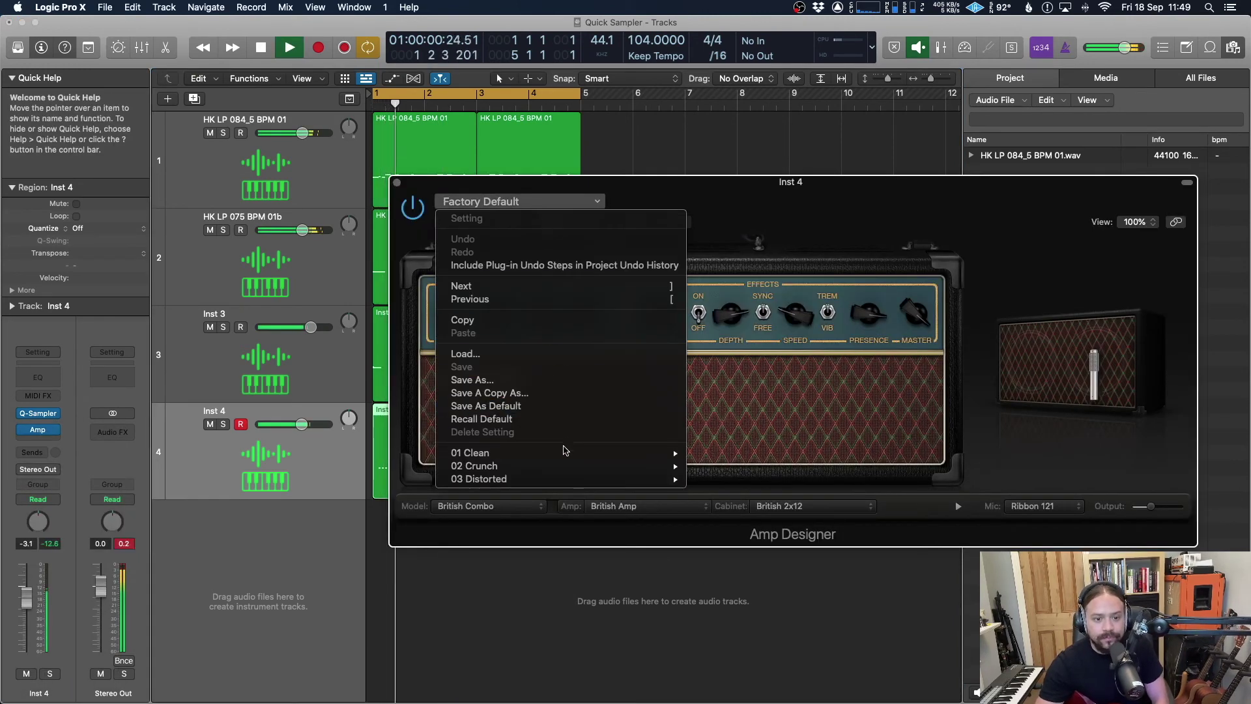
pyautogui.moveTo(575, 467)
pyautogui.click(747, 391)
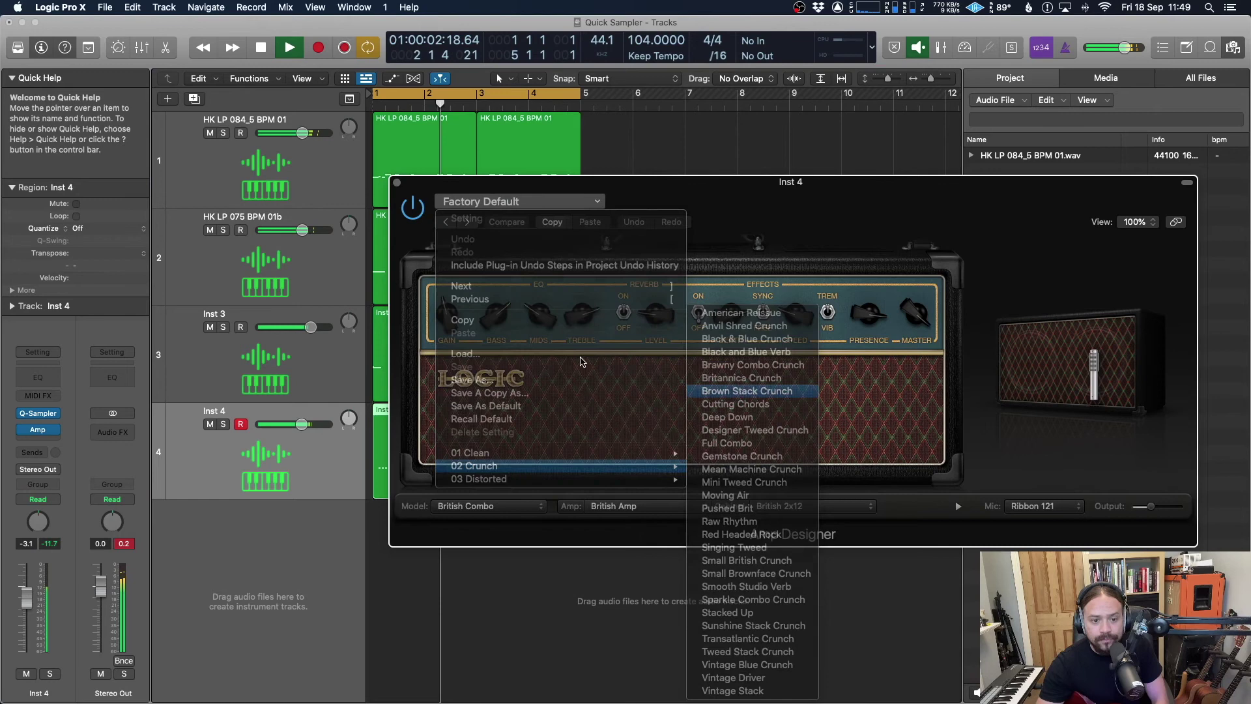
pyautogui.moveTo(445, 432); pyautogui.dragTo(447, 489)
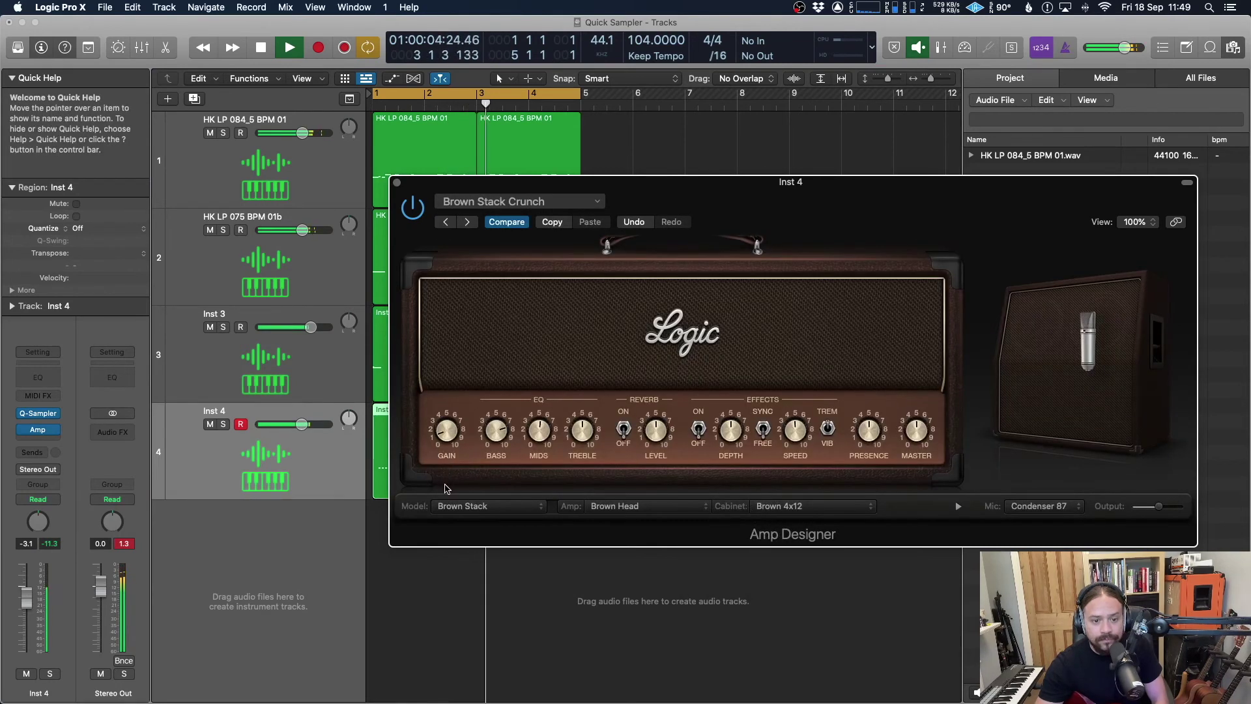
pyautogui.click(398, 183)
# - Add Devil-Loc Deluxe after the amp and raise its Crunch
pyautogui.click(54, 429)
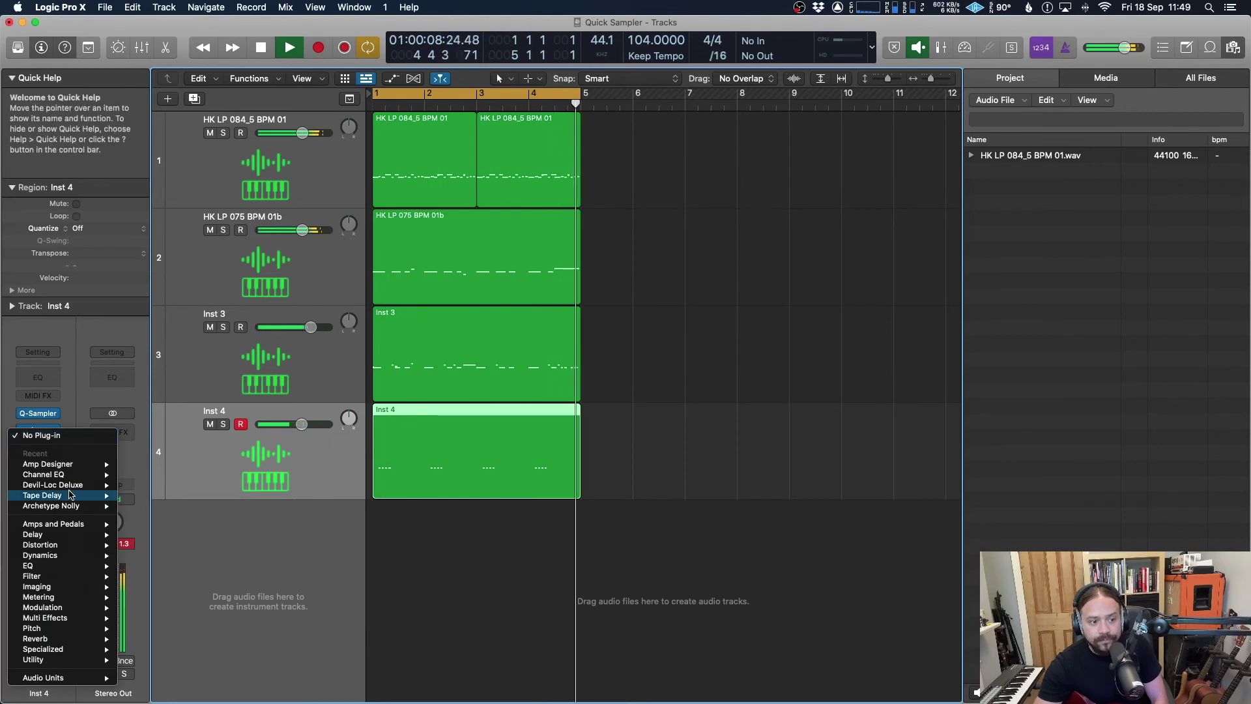
pyautogui.click(135, 485)
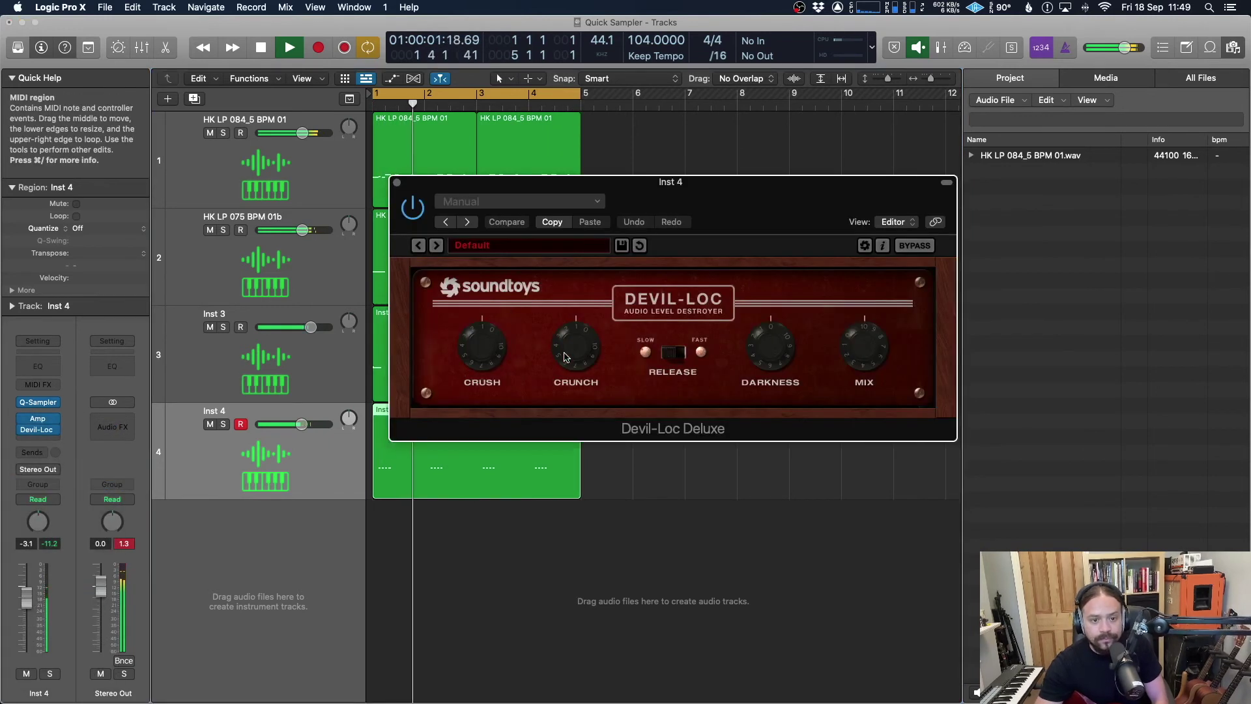
pyautogui.moveTo(565, 357)
pyautogui.mouseDown()
pyautogui.moveTo(611, 272)
pyautogui.moveTo(577, 341)
pyautogui.mouseUp()
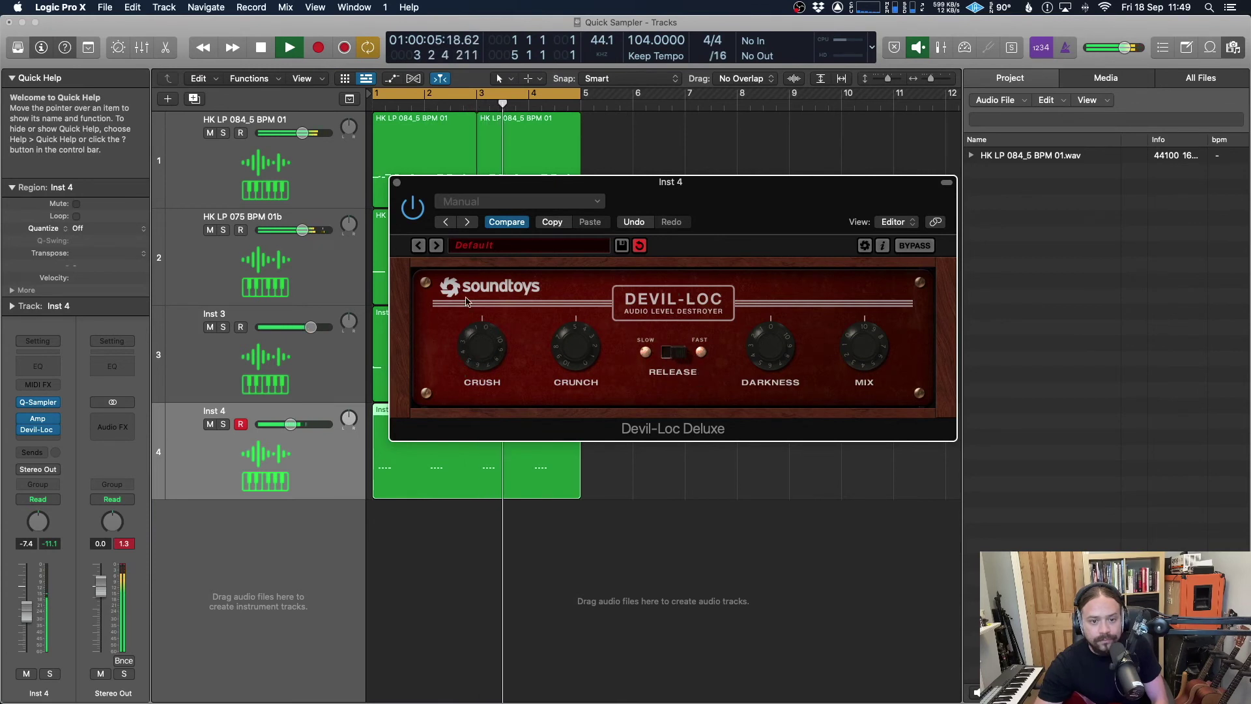
# - Add a Channel EQ to Inst 4 with a steep low cut at 248 Hz and a steep high cut near 1220 Hz
pyautogui.press('v')
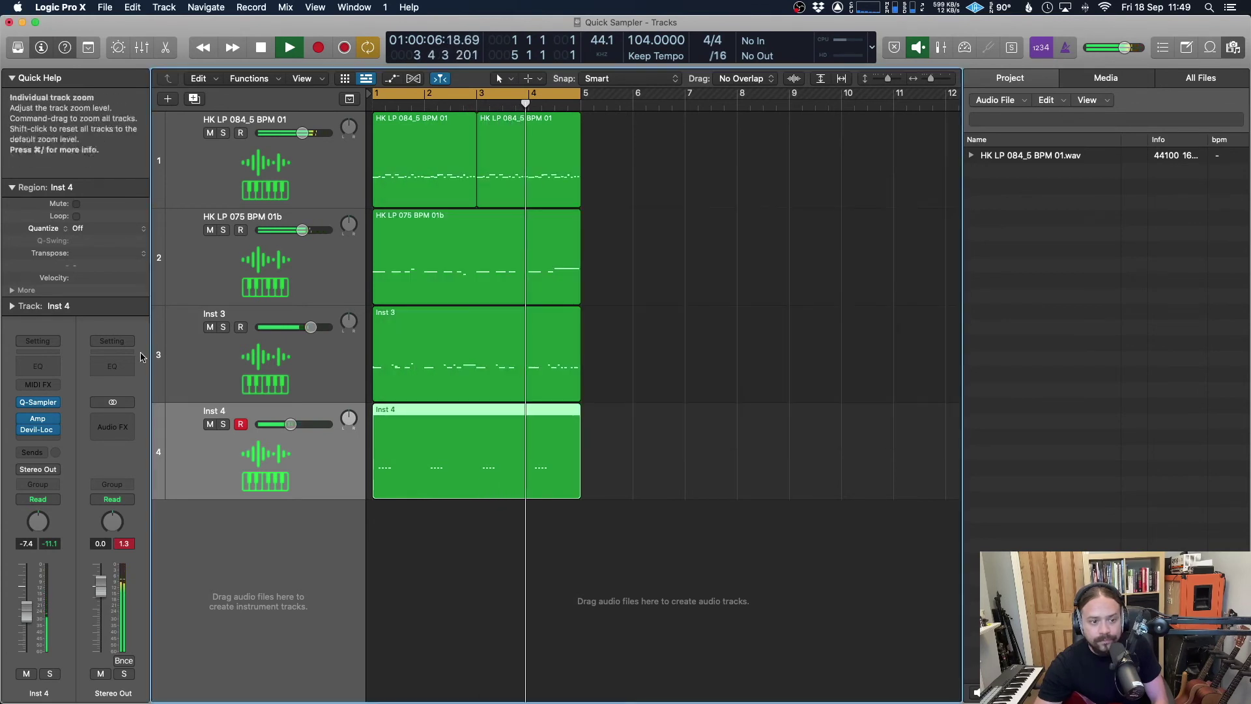
pyautogui.click(38, 366)
pyautogui.click(431, 242)
pyautogui.click(437, 246)
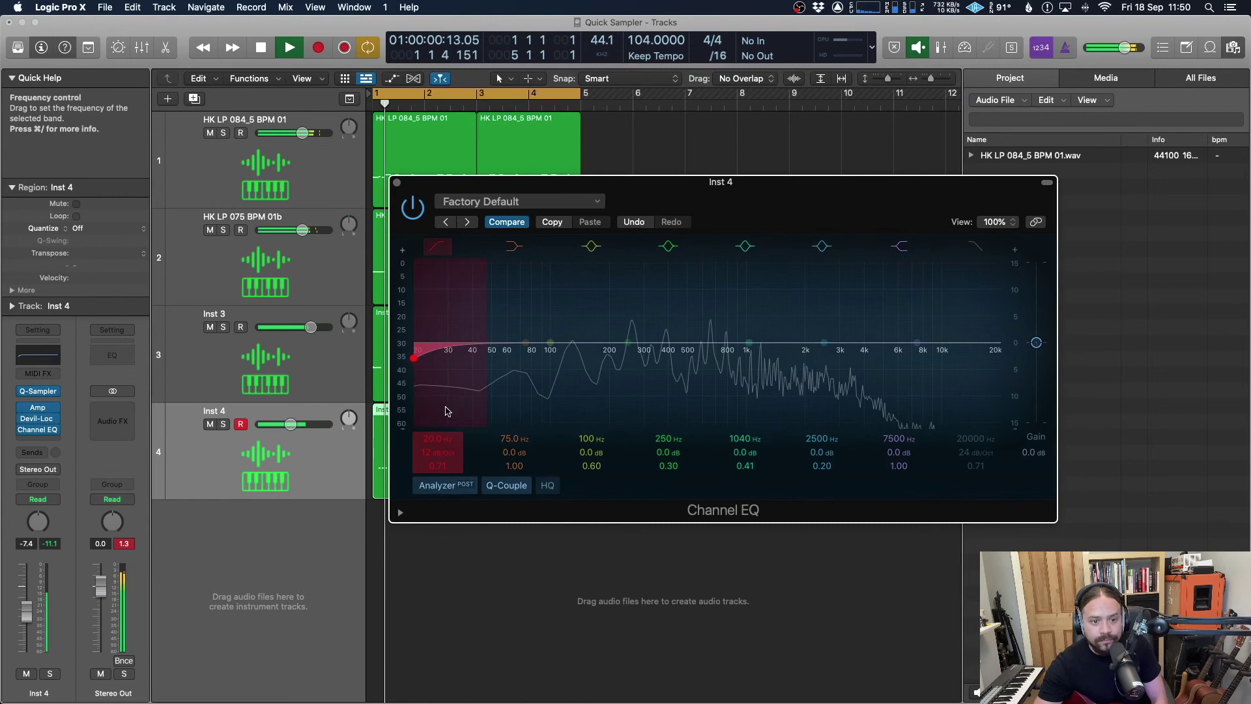
pyautogui.moveTo(433, 447); pyautogui.dragTo(422, 435)
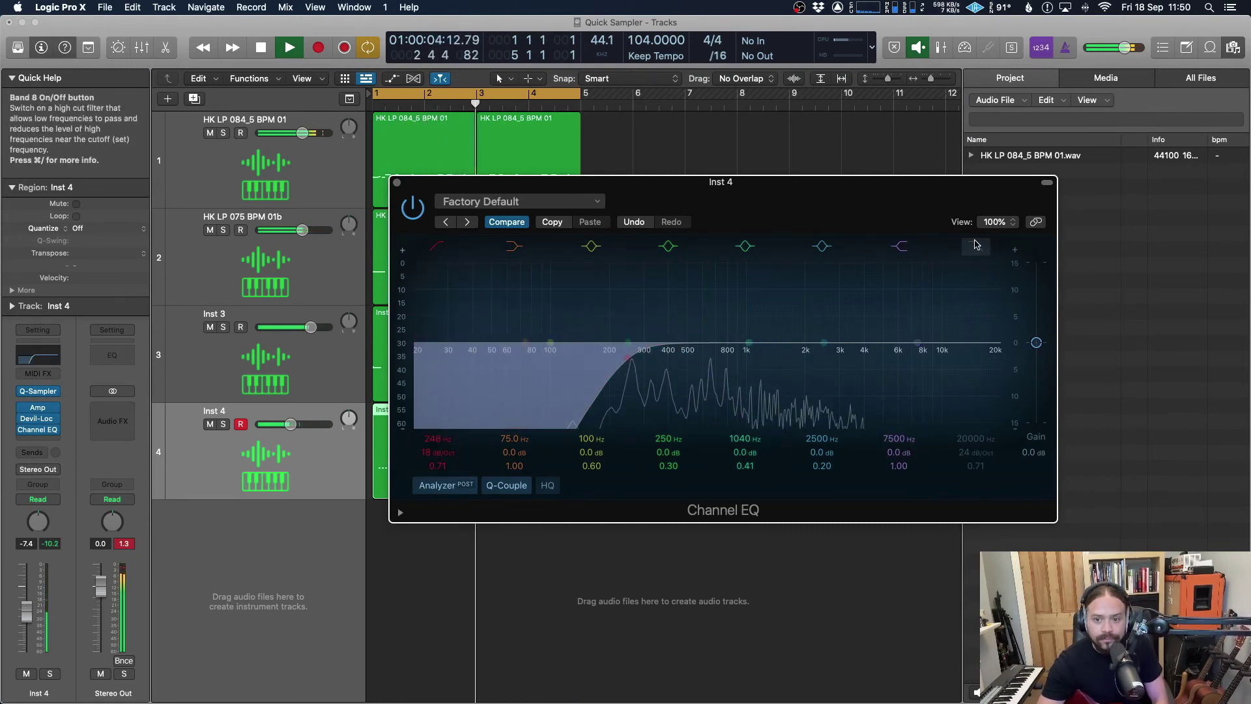
pyautogui.moveTo(976, 453)
pyautogui.mouseDown()
pyautogui.moveTo(976, 438)
pyautogui.moveTo(976, 456)
pyautogui.mouseUp()
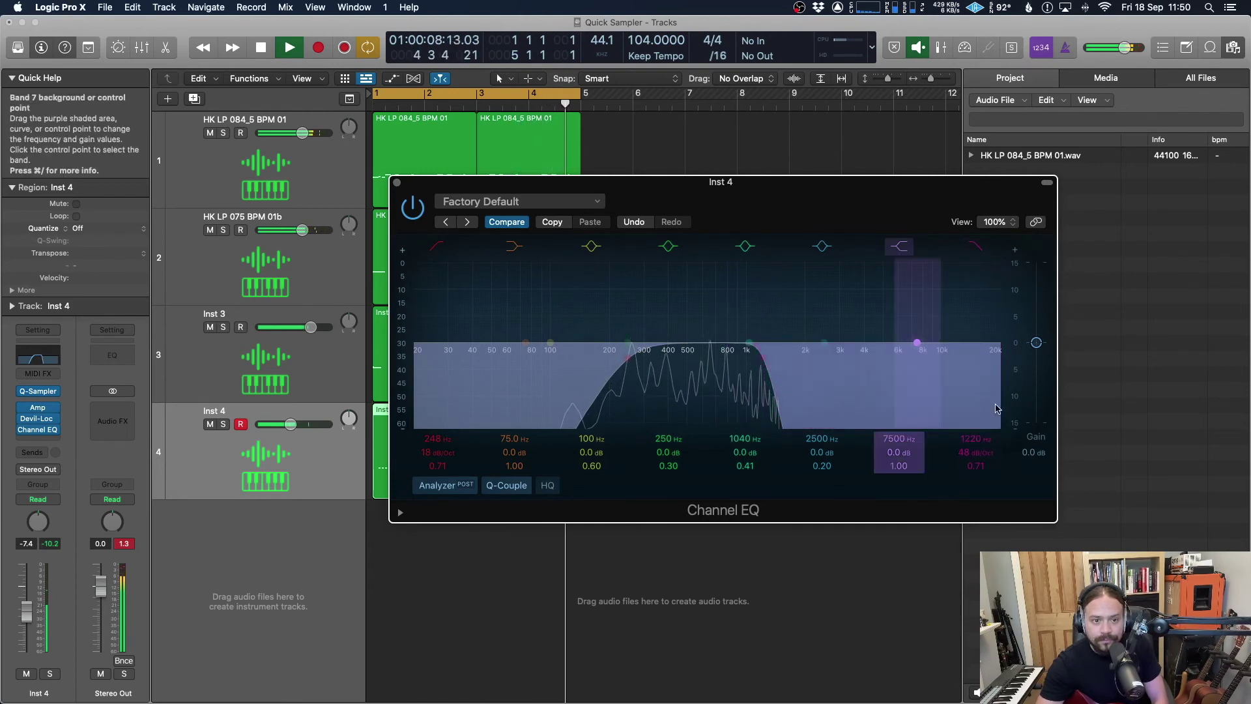
pyautogui.moveTo(393, 185); pyautogui.dragTo(352, 183)
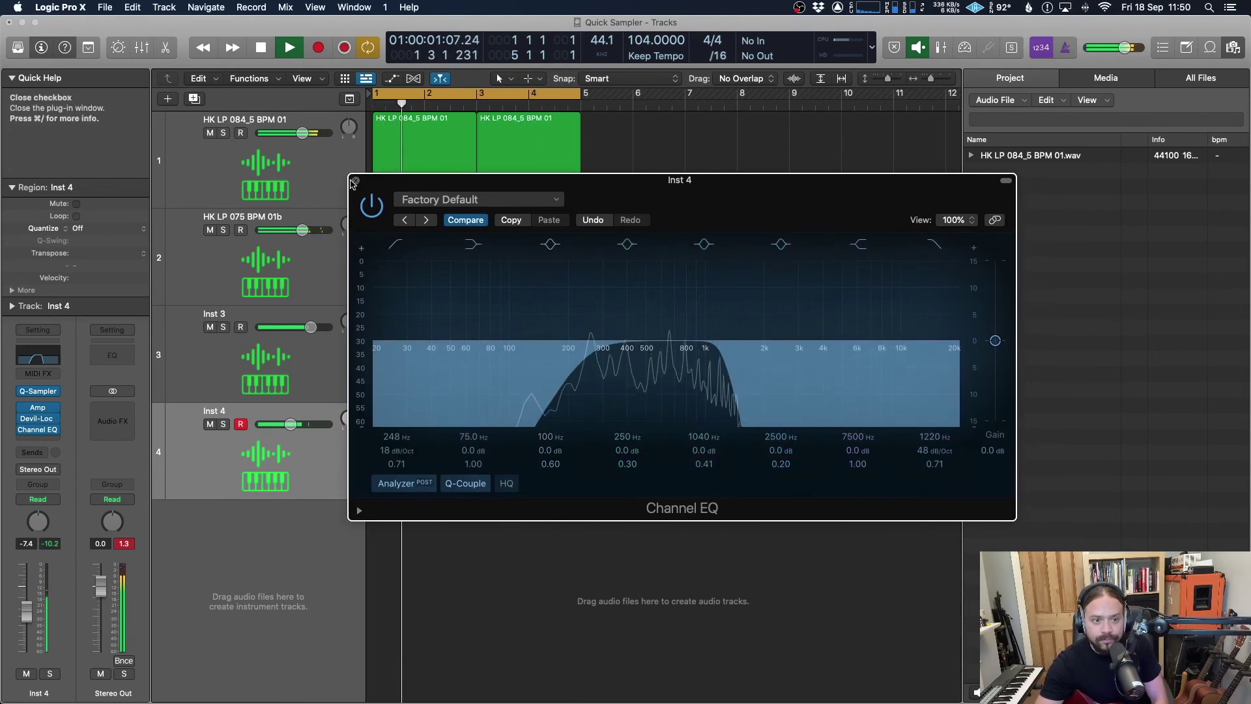
pyautogui.click(355, 180)
# - Insert a mono Tape Delay on Inst 4 with its note division set to 1/16
pyautogui.click(38, 440)
pyautogui.moveTo(75, 499)
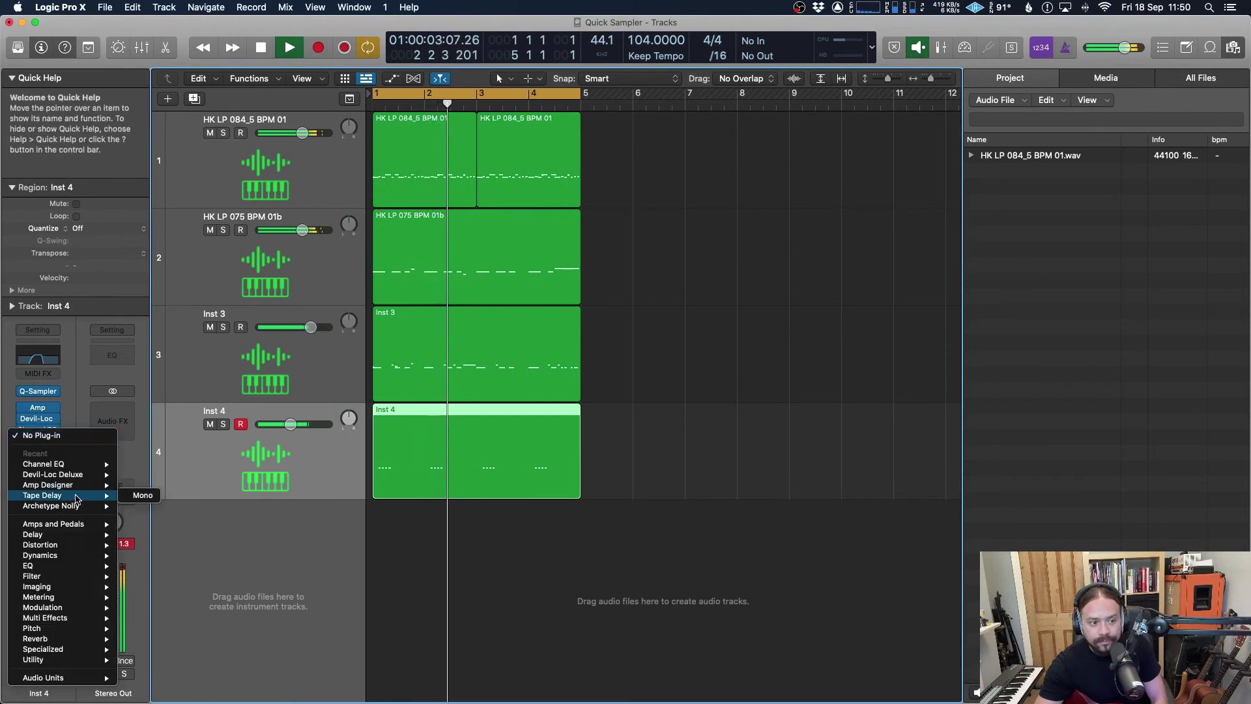
pyautogui.click(143, 496)
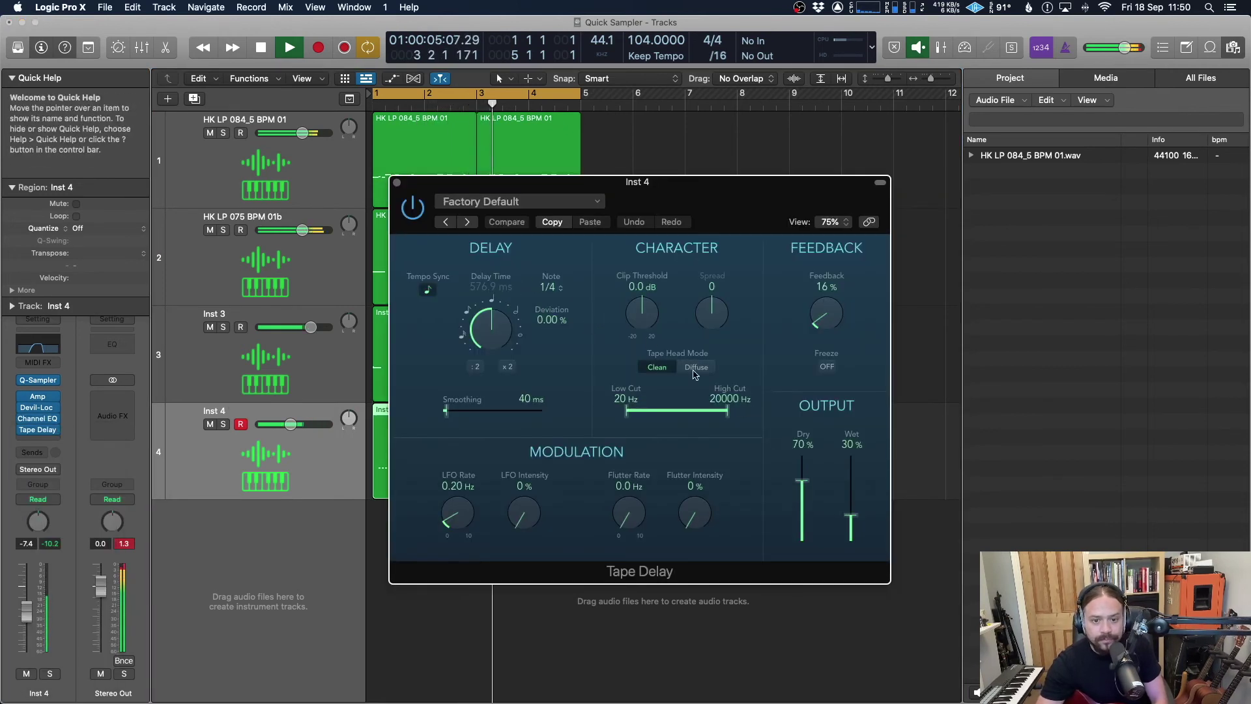
pyautogui.click(552, 287)
pyautogui.click(791, 486)
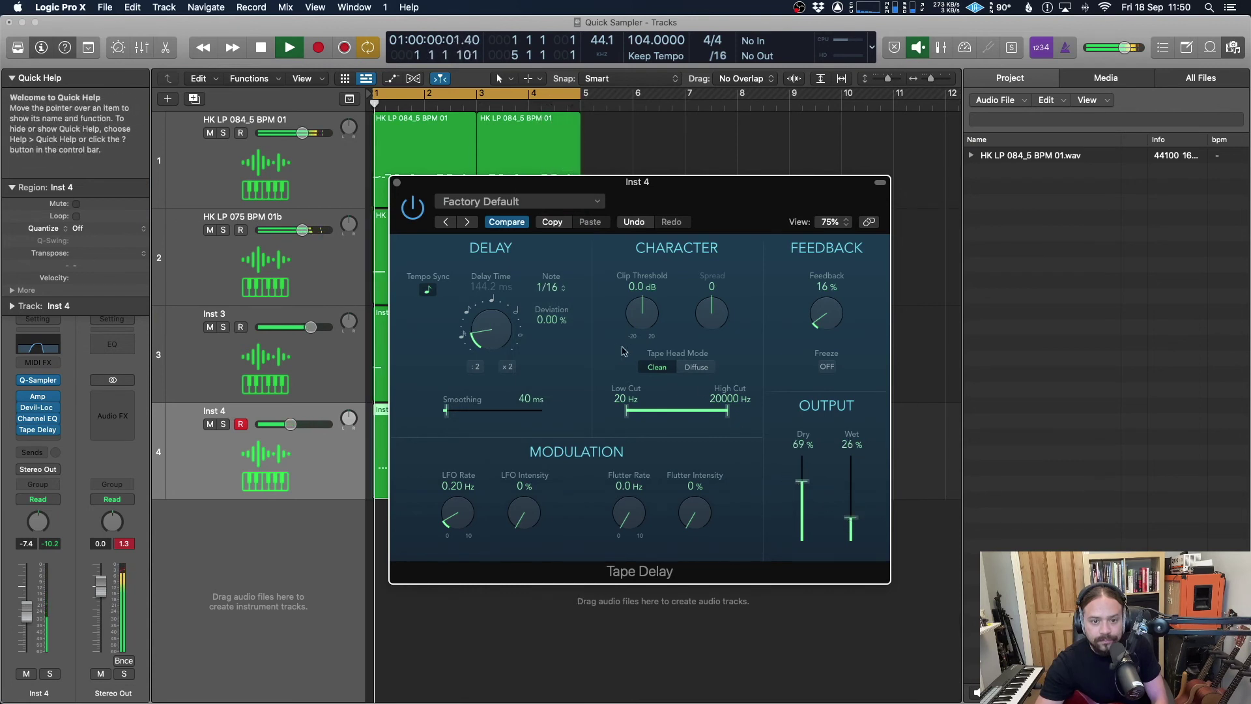
# - Play the loop from the start and pull the Inst 4 fader down to -12.2 dB
pyautogui.press('super+w')
pyautogui.press('space')
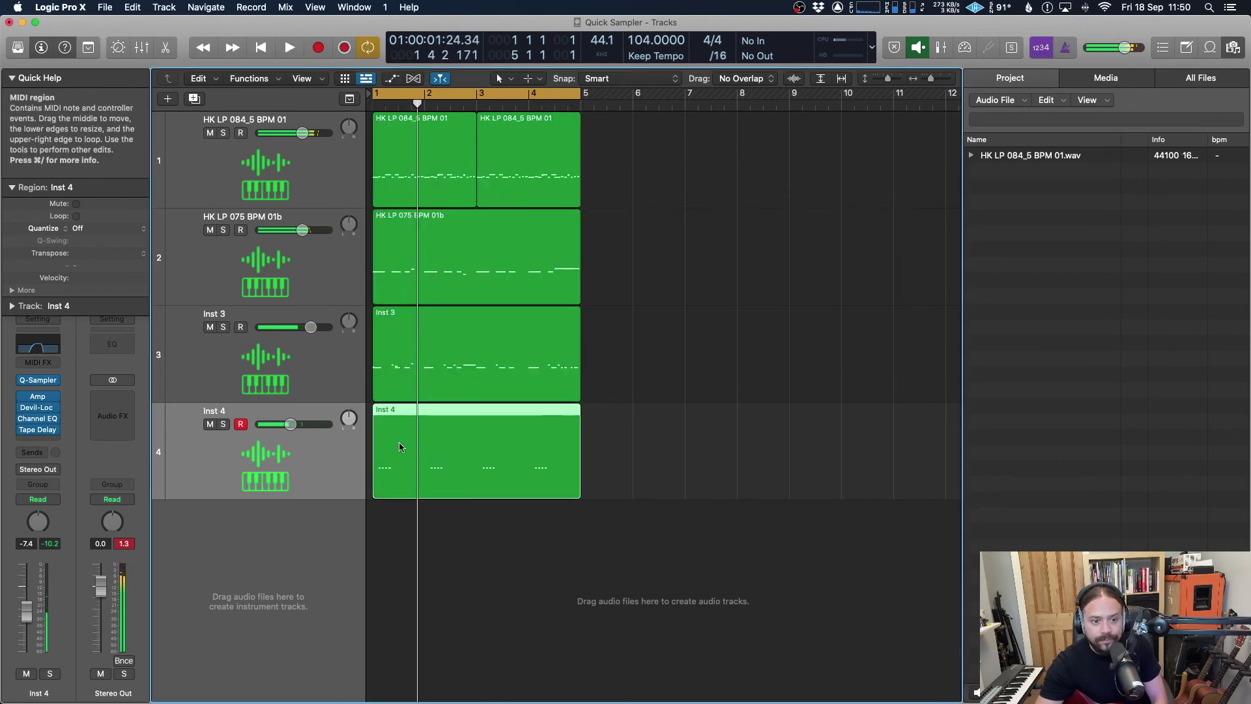
pyautogui.press('space')
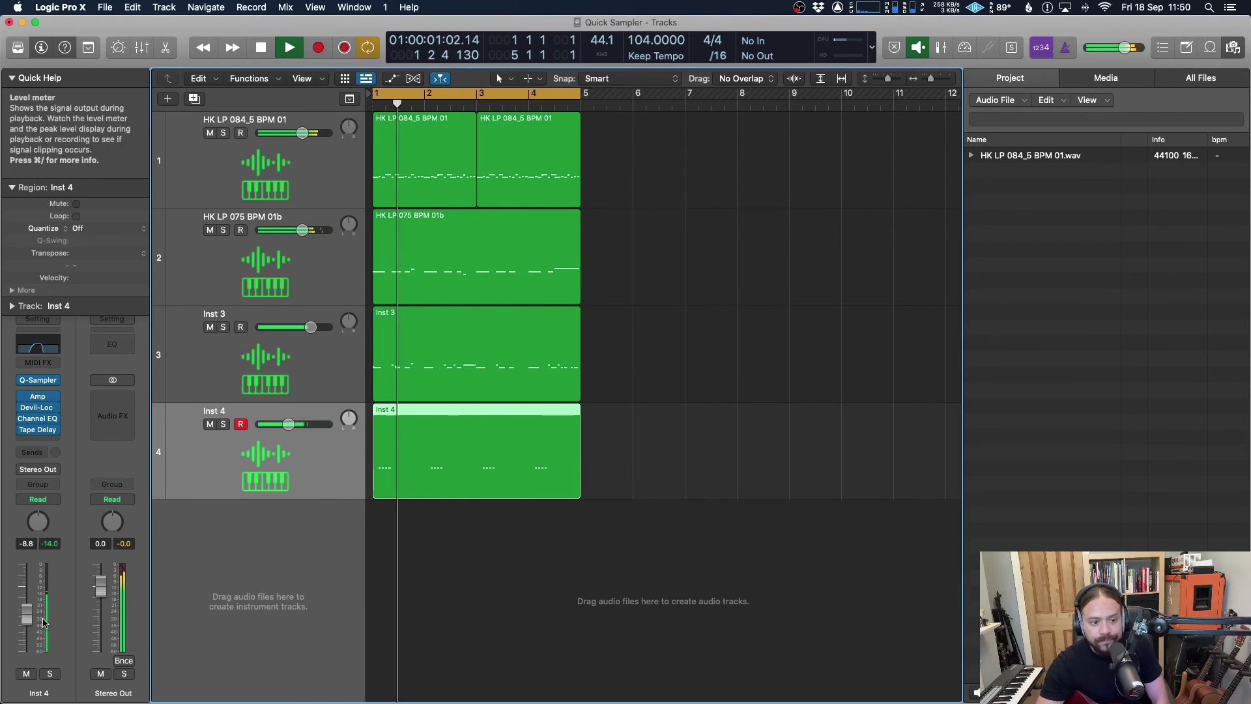
pyautogui.moveTo(26, 615); pyautogui.dragTo(26, 622)
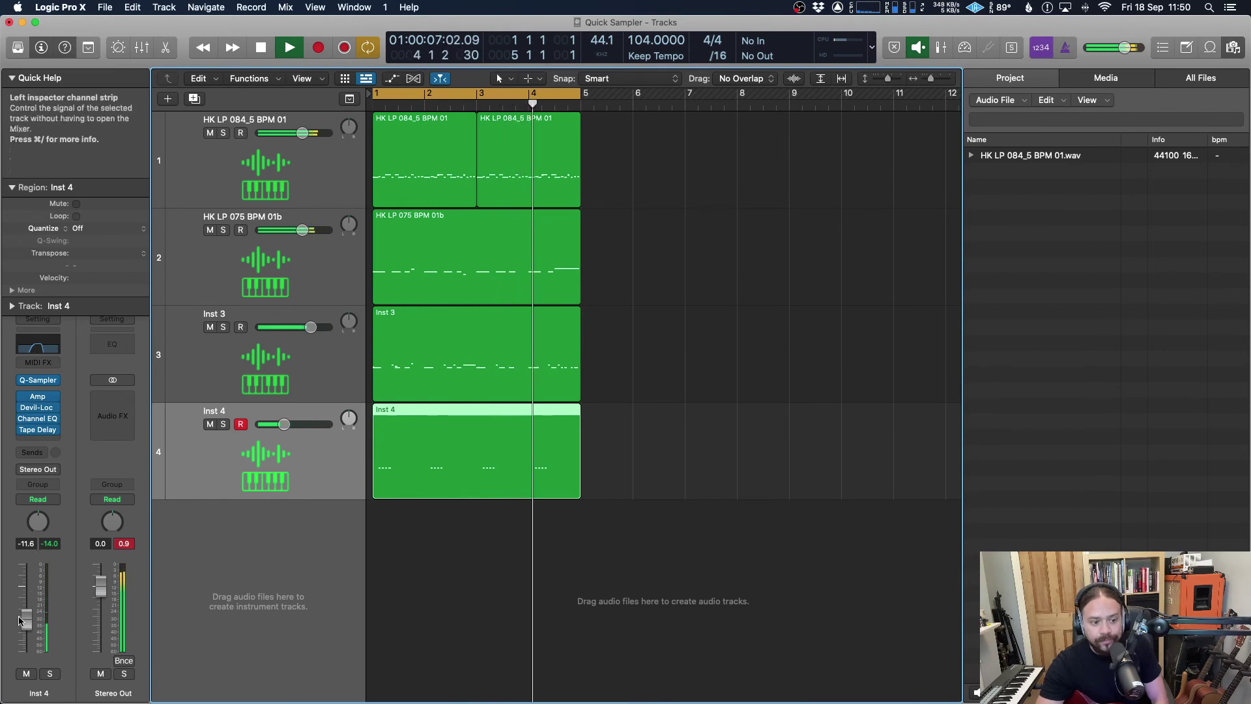
pyautogui.moveTo(21, 622); pyautogui.dragTo(24, 625)
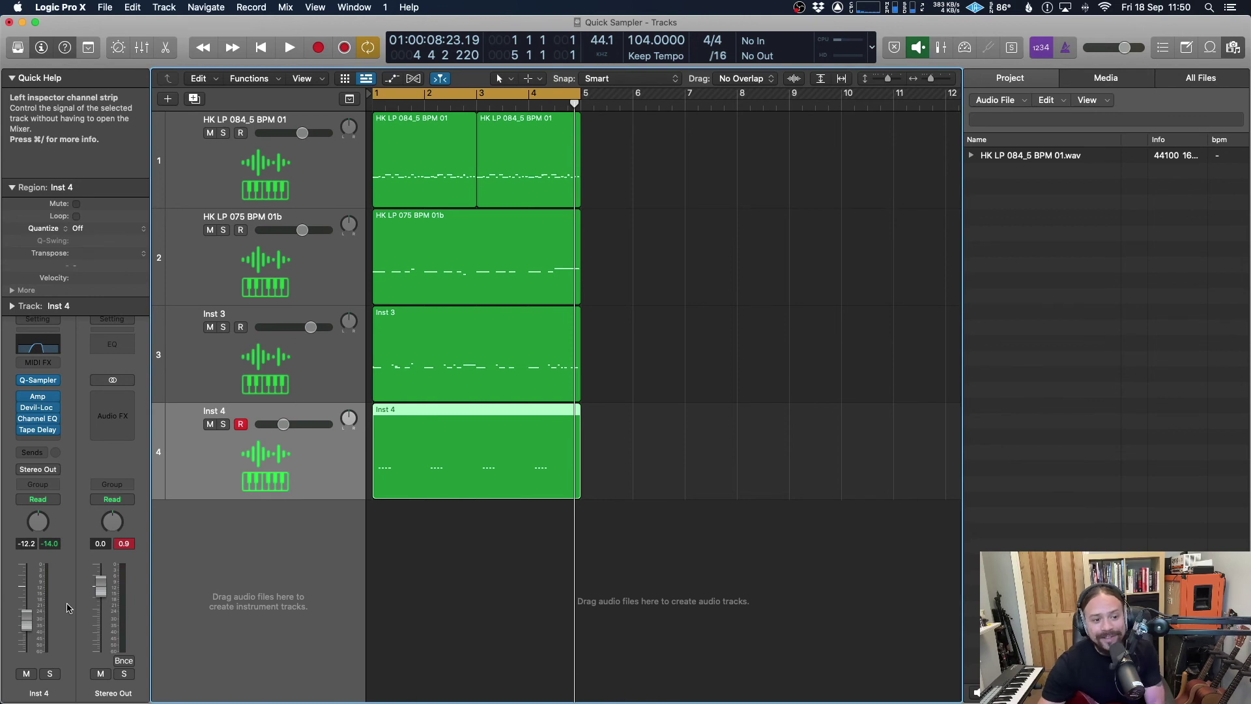
# - In Inst 4's Quick Sampler, set Pitch Coarse to -12 semitones
pyautogui.click(38, 380)
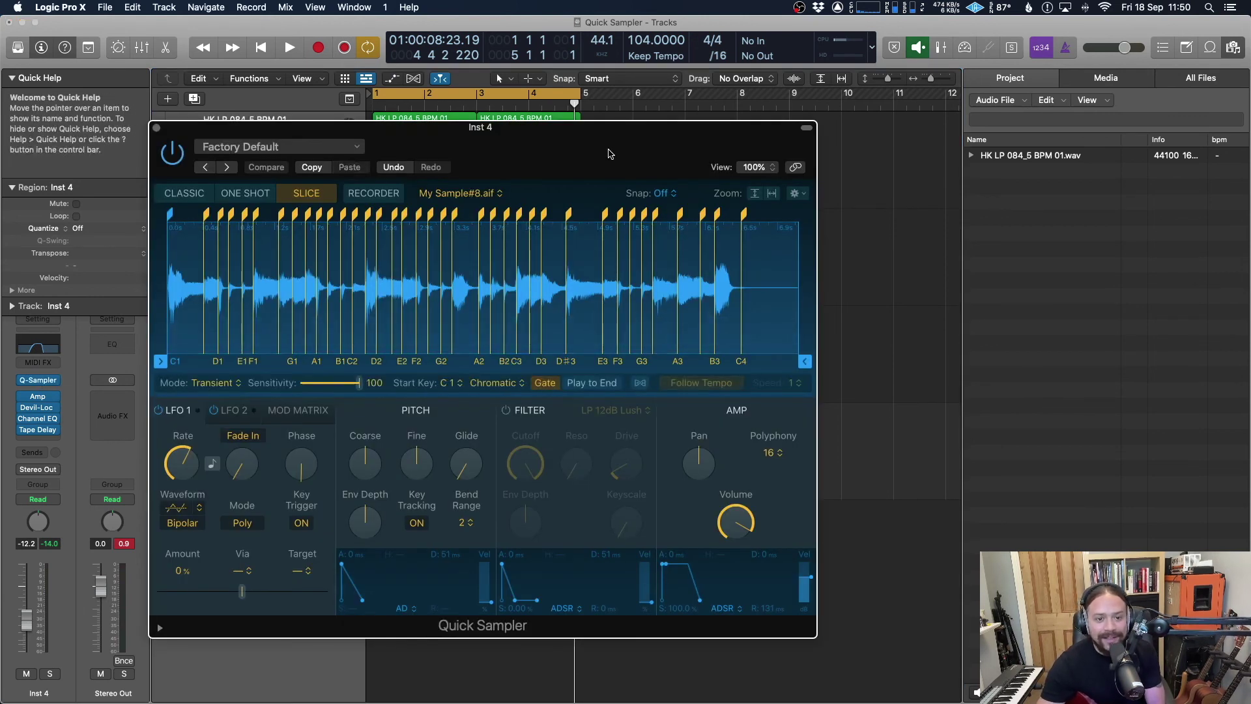
pyautogui.moveTo(610, 154); pyautogui.dragTo(593, 140)
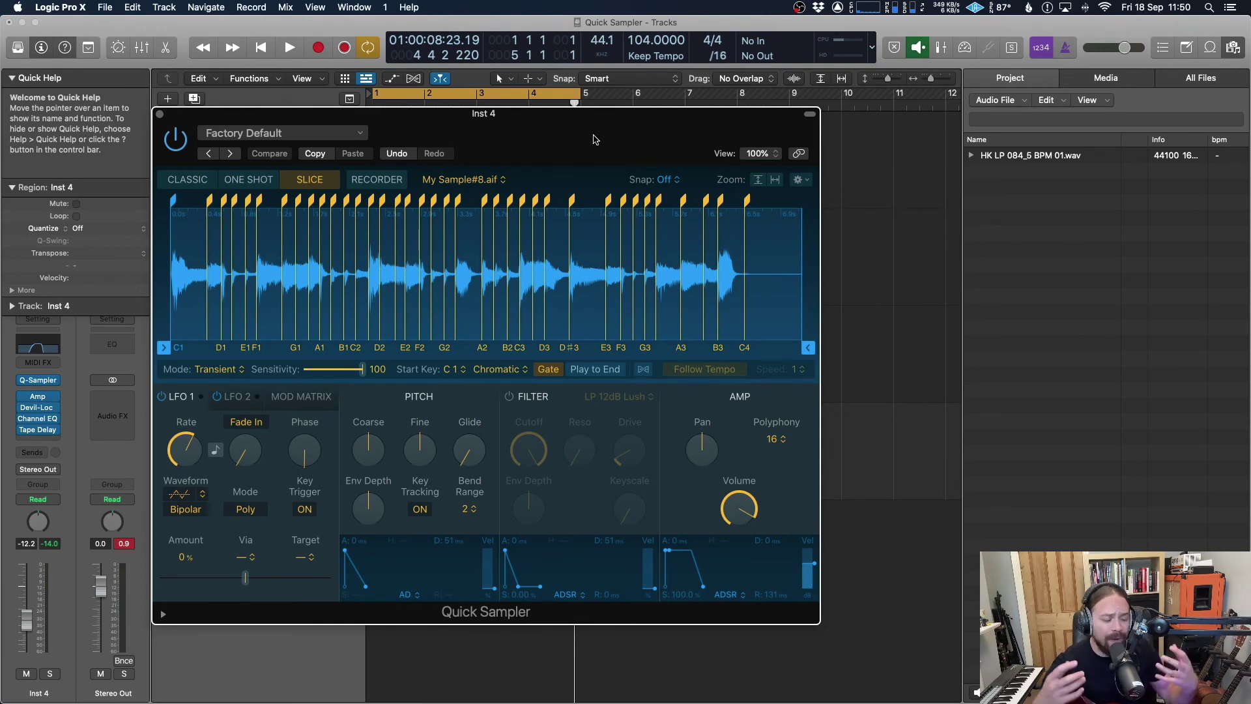
pyautogui.moveTo(593, 140); pyautogui.dragTo(496, 114)
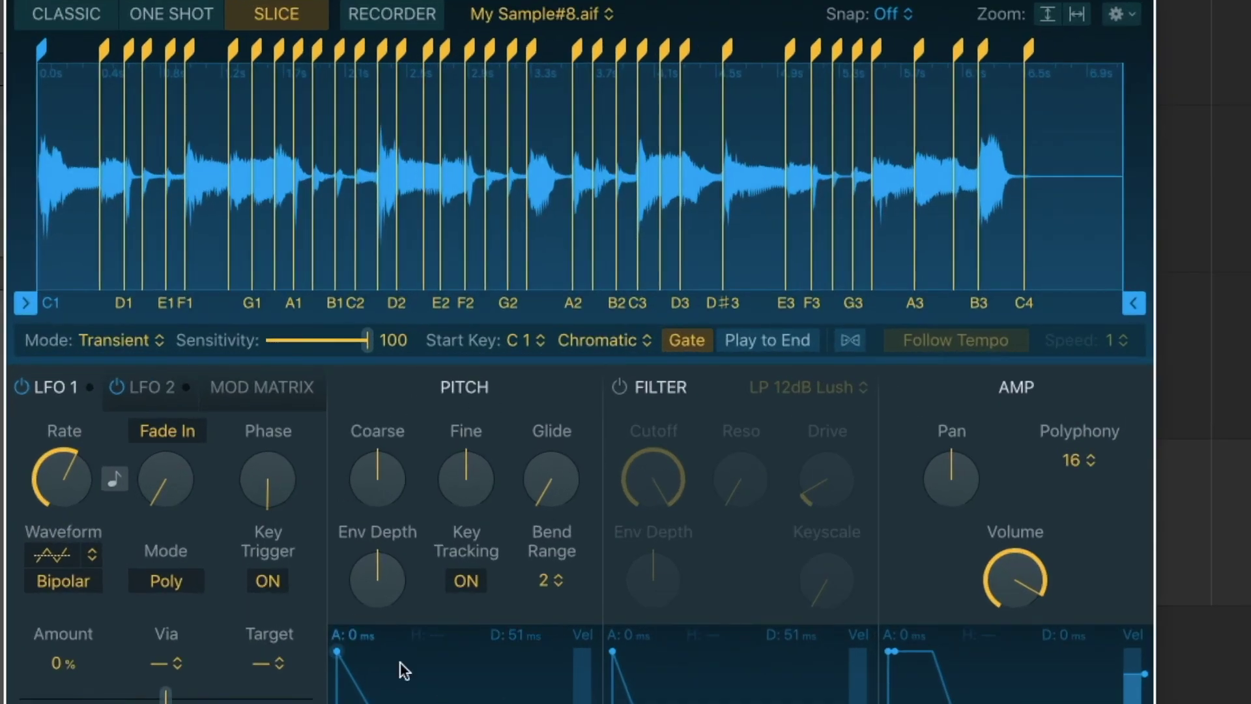
pyautogui.moveTo(354, 457)
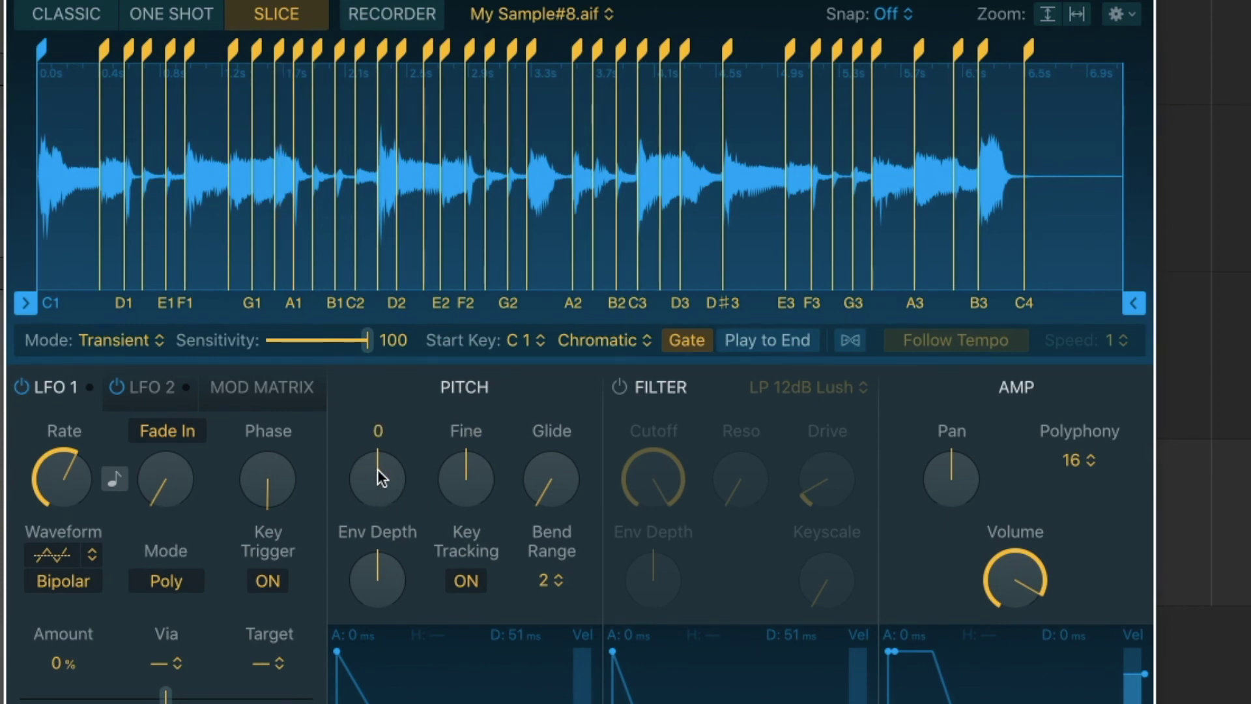
pyautogui.moveTo(374, 468); pyautogui.dragTo(365, 549)
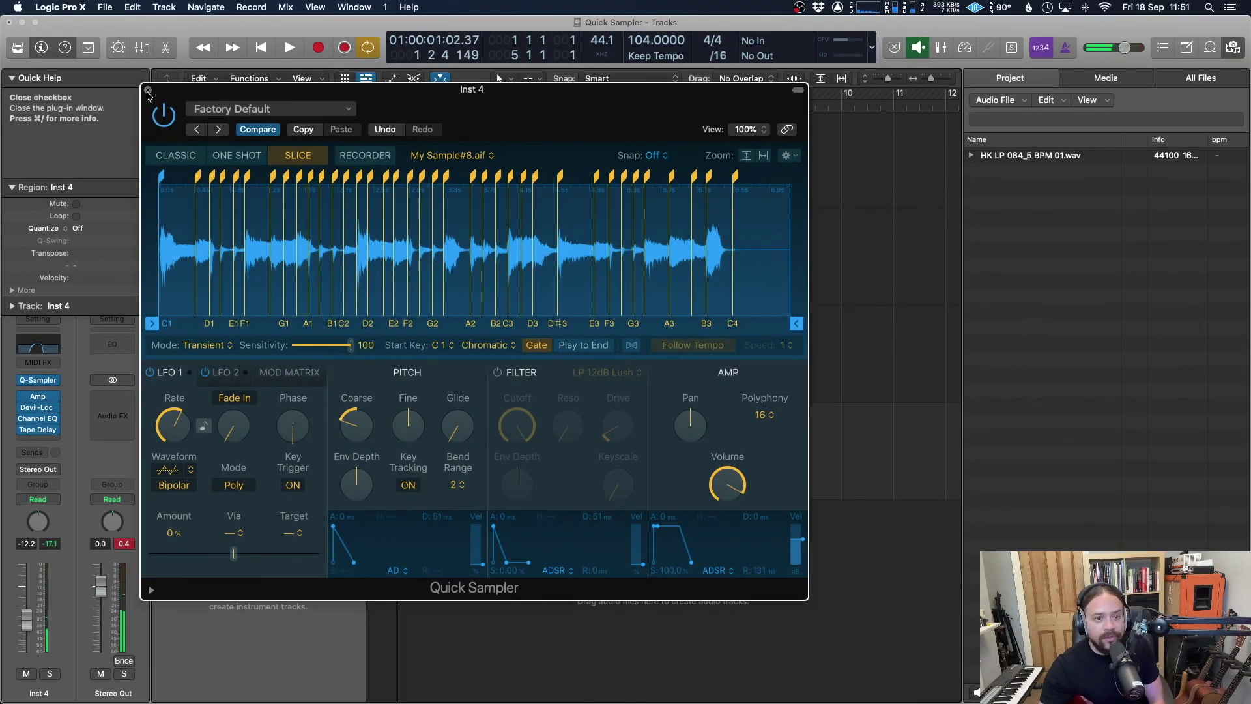
# - Close the Inst 4 Quick Sampler plug-in window to return to the four-track arrangement
pyautogui.click(150, 90)
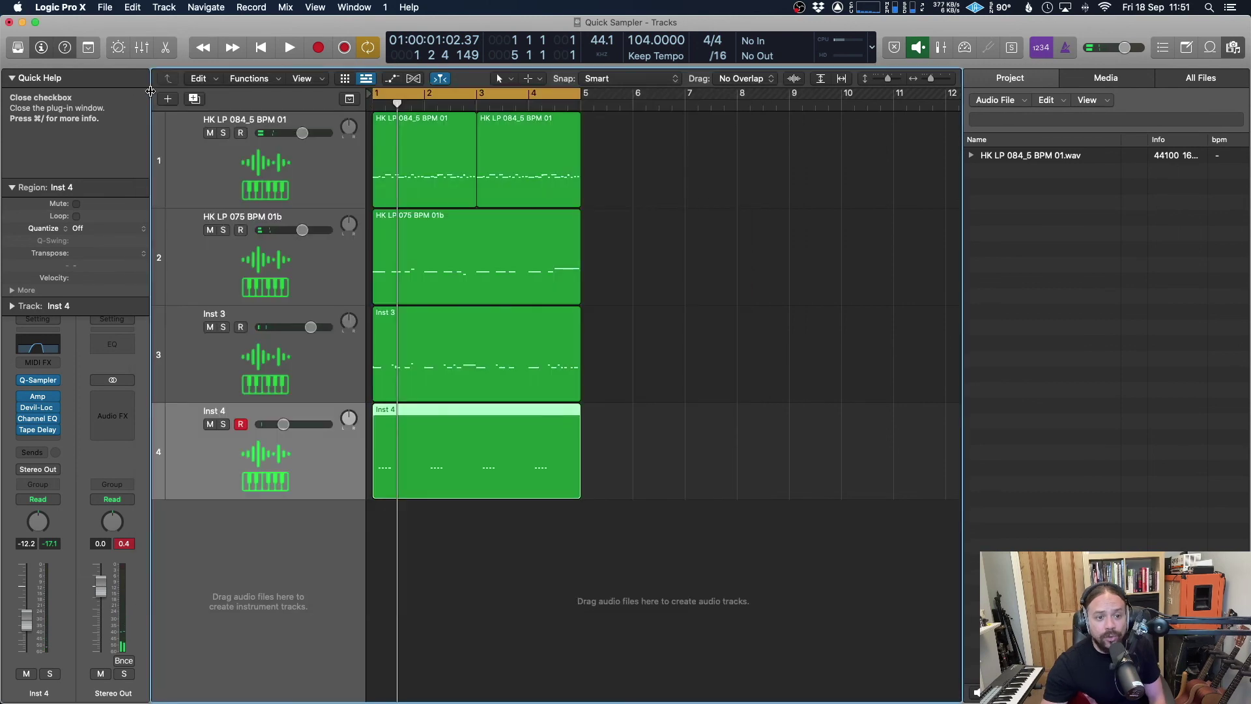